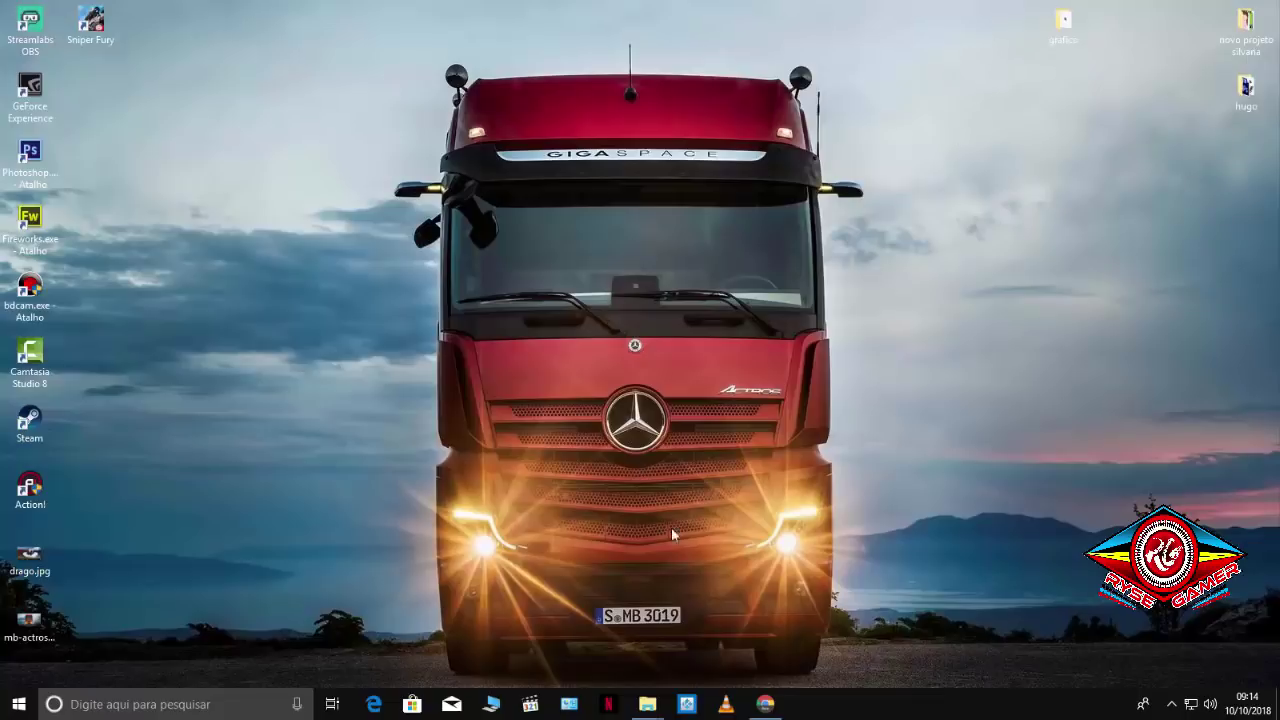
# - View the Realistic Rain & Fog & Thunder Sounds v 3.8 and Realistic Graphics Mod 2.0 pages in Chrome, and minimize the browser
pyautogui.click(765, 704)
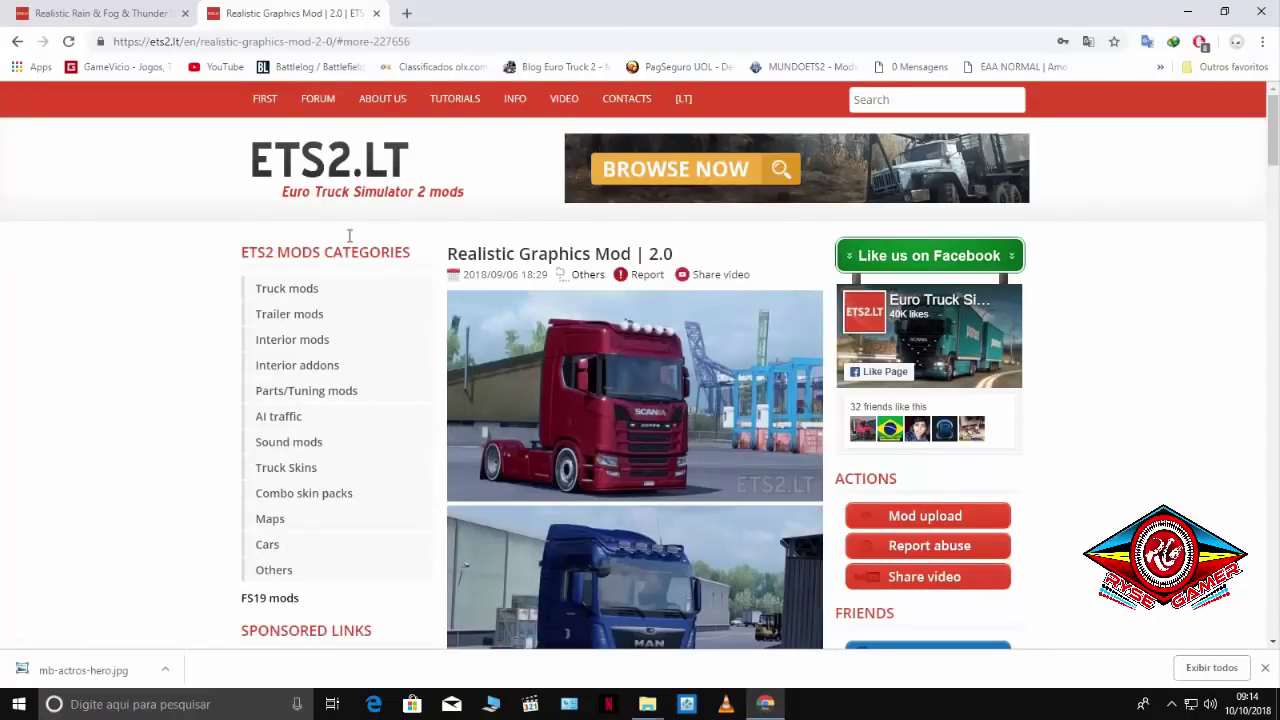
pyautogui.click(150, 14)
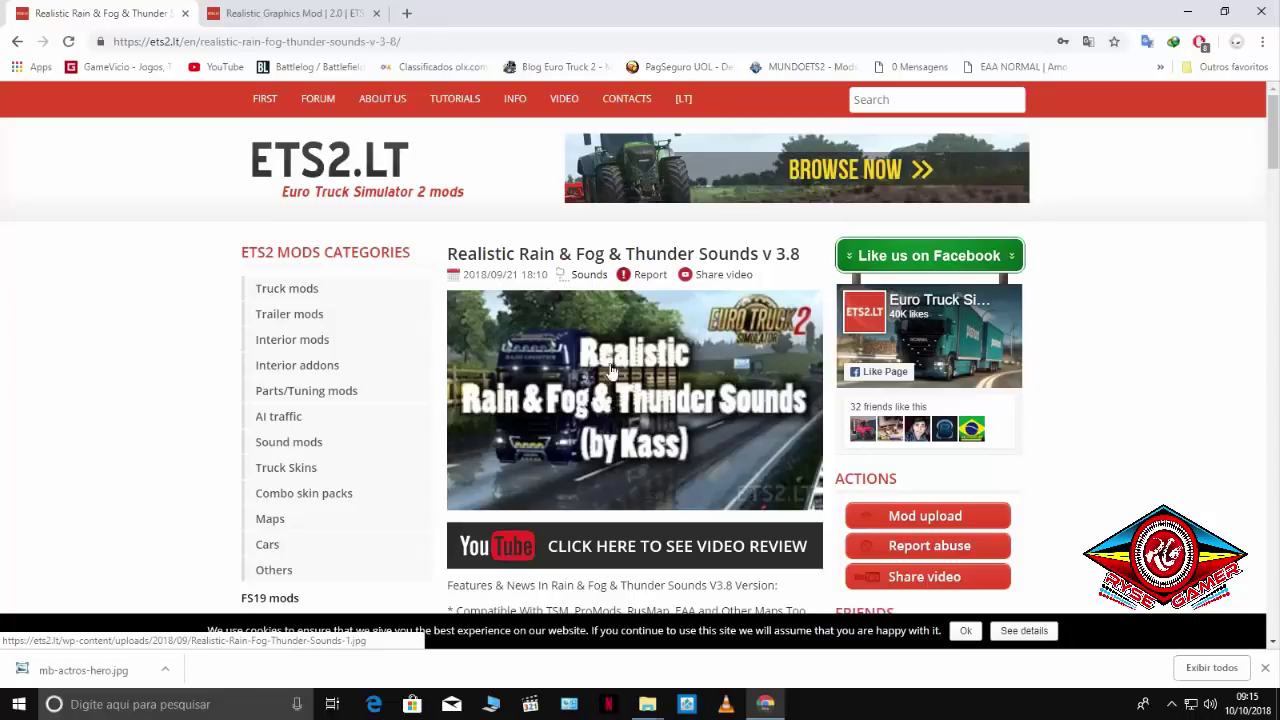
pyautogui.click(290, 10)
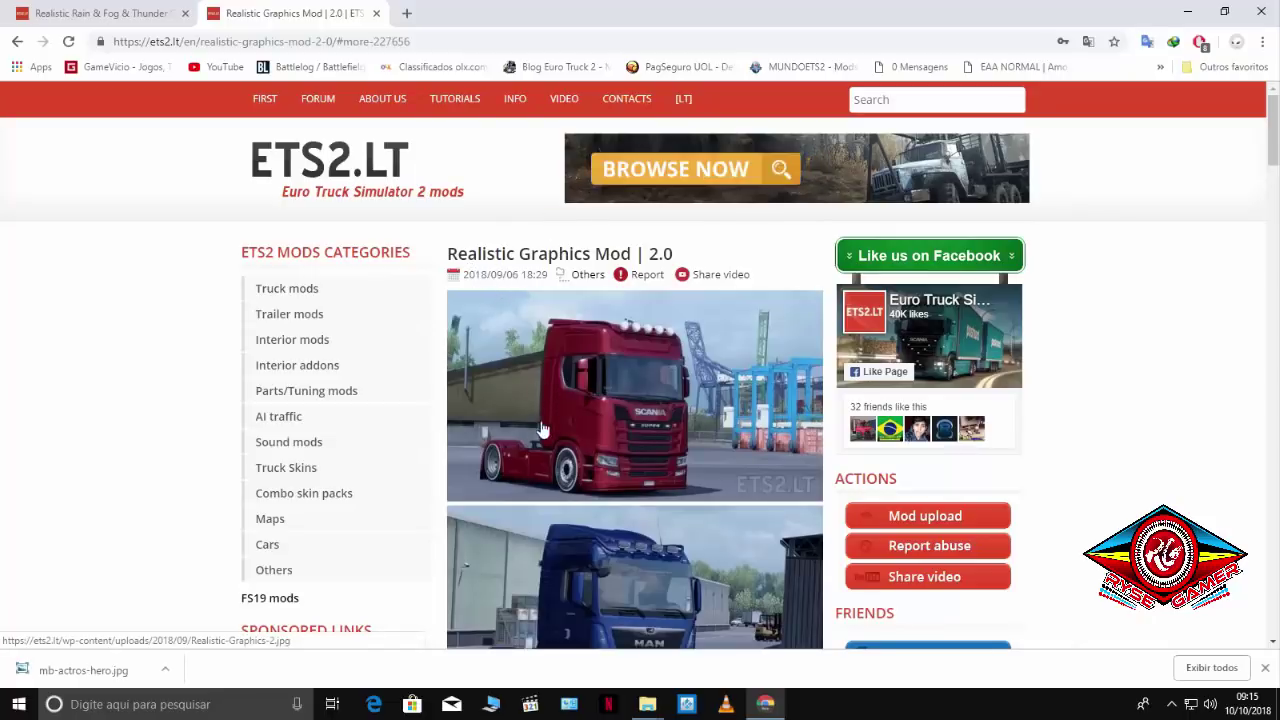
pyautogui.click(1189, 12)
# - Open the grafico folder from the desktop, inspect its Mod subfolder and return to grafico
pyautogui.doubleClick(1063, 22)
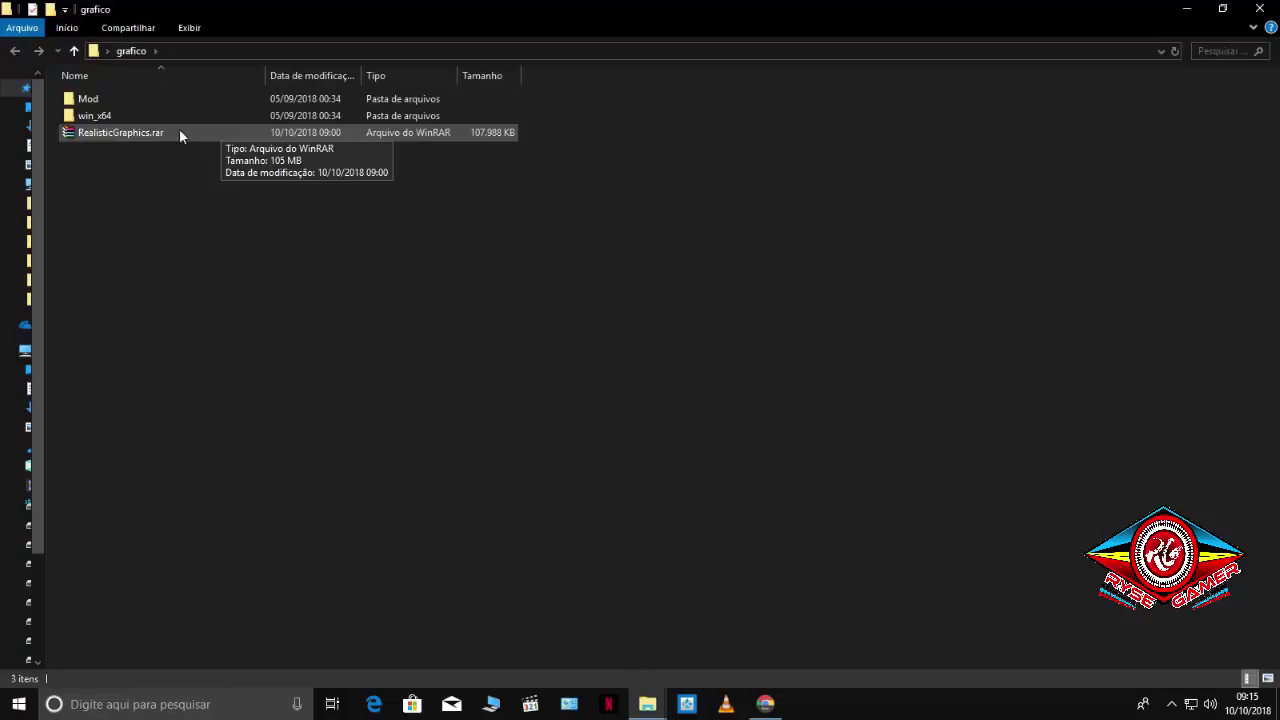
pyautogui.doubleClick(122, 99)
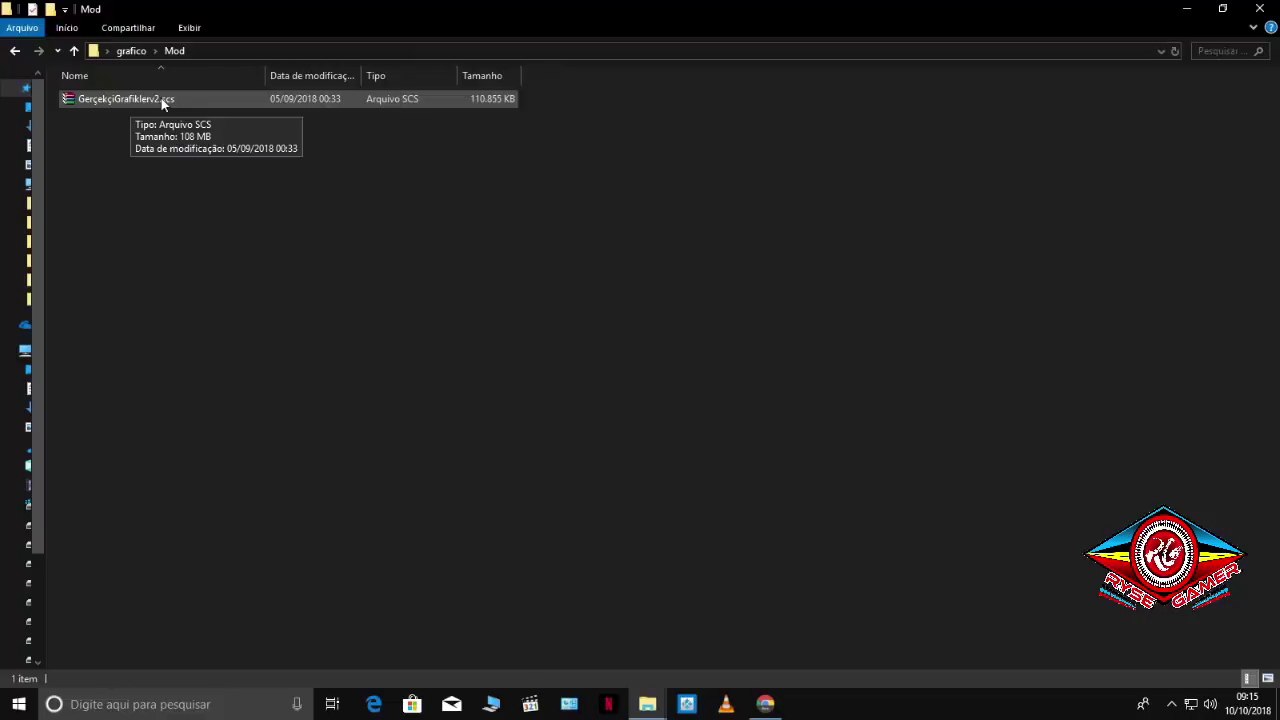
pyautogui.click(74, 50)
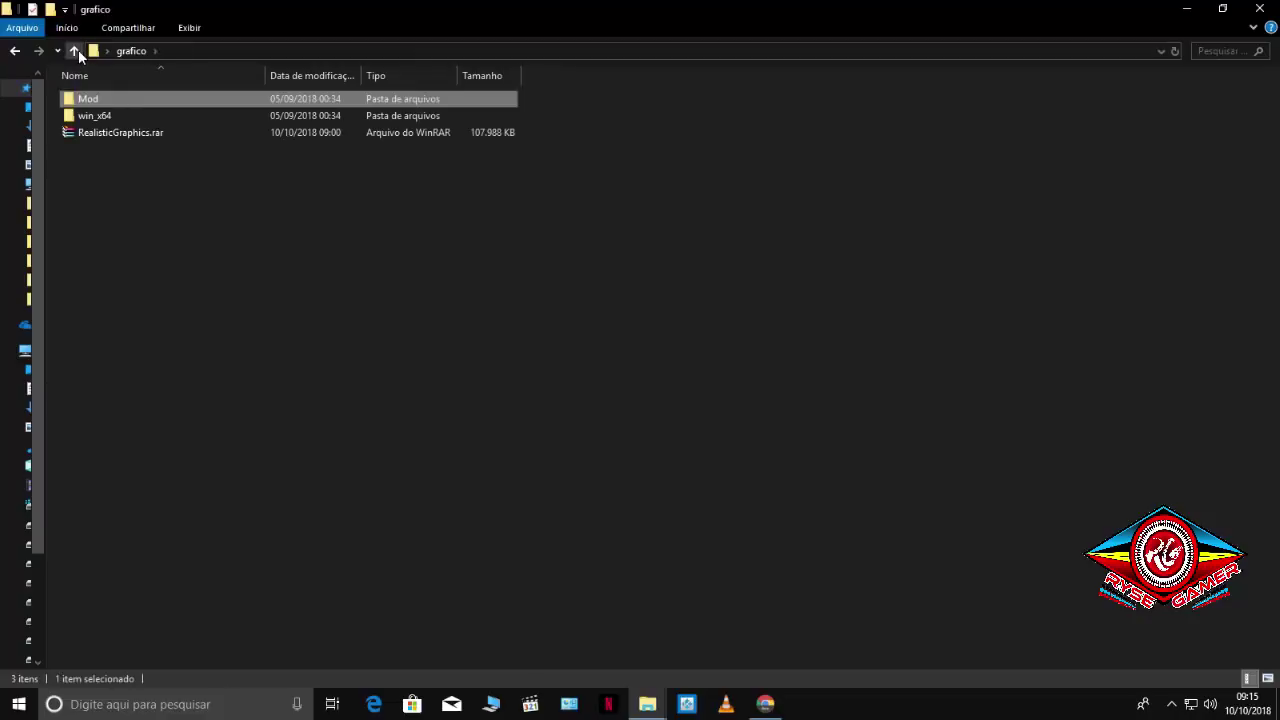
# - Copy all the files and folders inside grafico's win_x64 folder
pyautogui.doubleClick(116, 119)
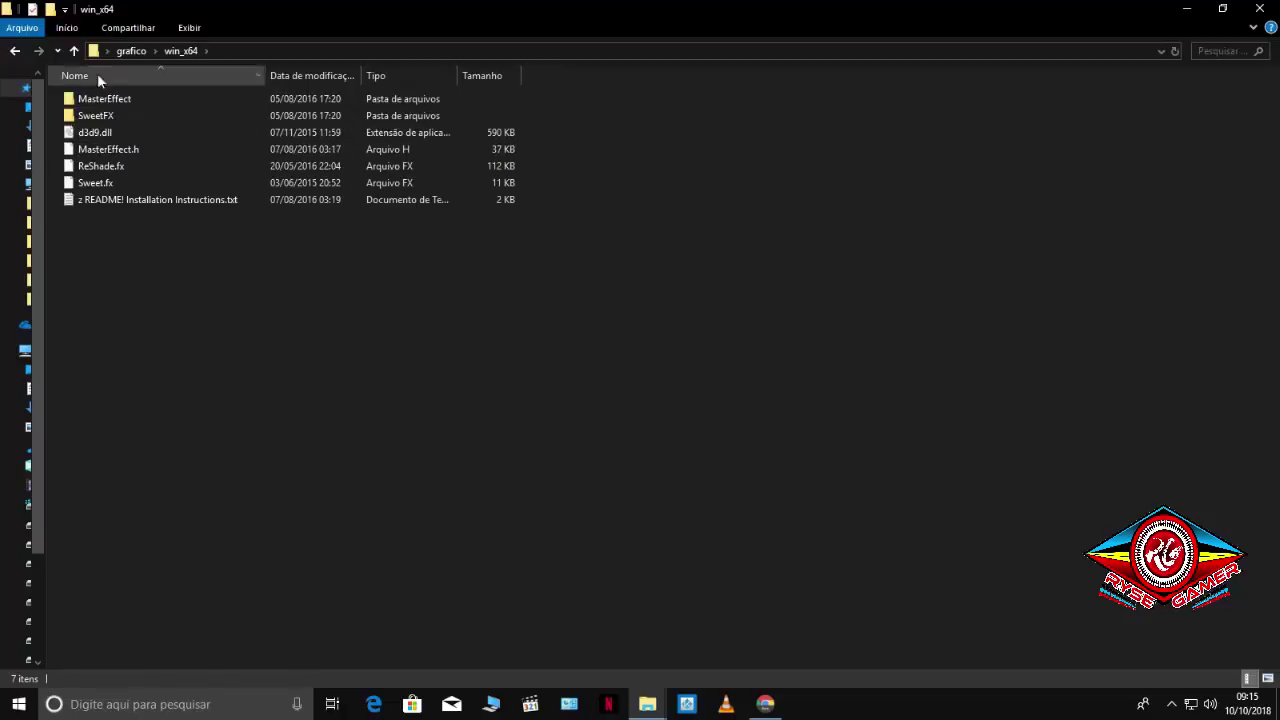
pyautogui.moveTo(247, 251); pyautogui.dragTo(214, 94)
pyautogui.rightClick(214, 94)
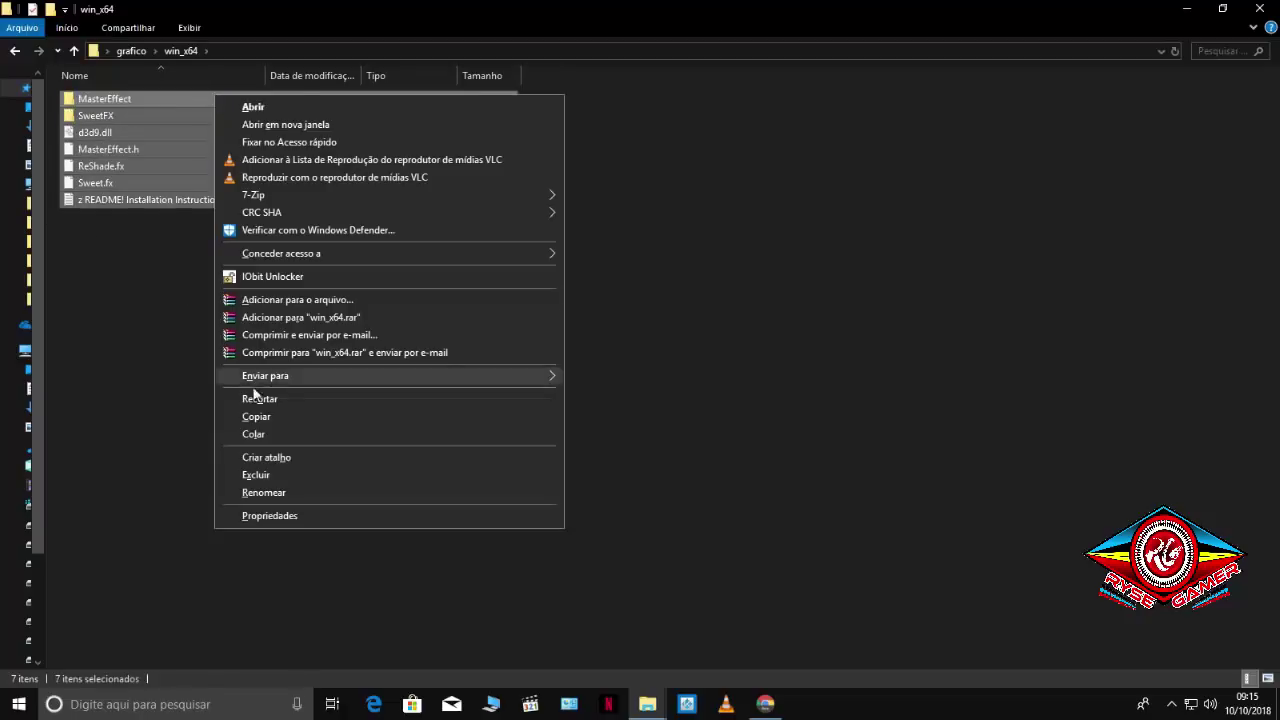
pyautogui.click(257, 416)
# - Switch to the Seagate Expansion Drive (O:) window and go to Program Files (x86)\steamapps\common
pyautogui.moveTo(657, 705)
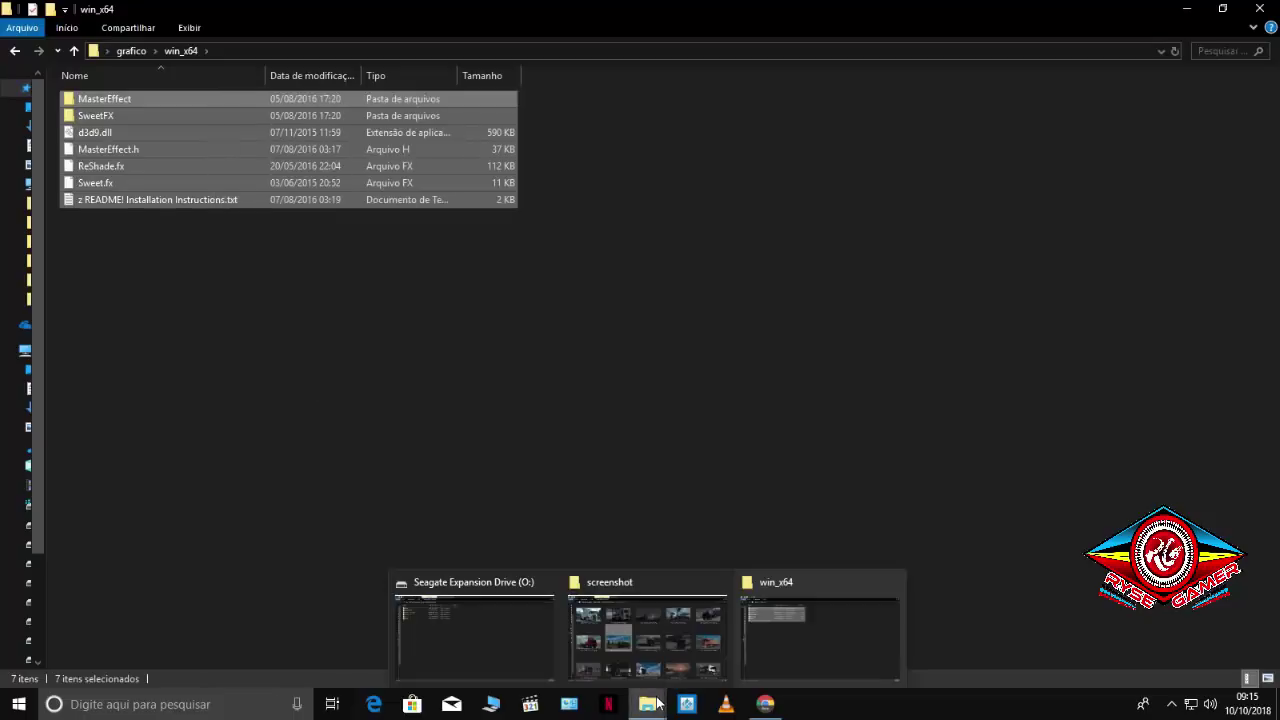
pyautogui.click(522, 645)
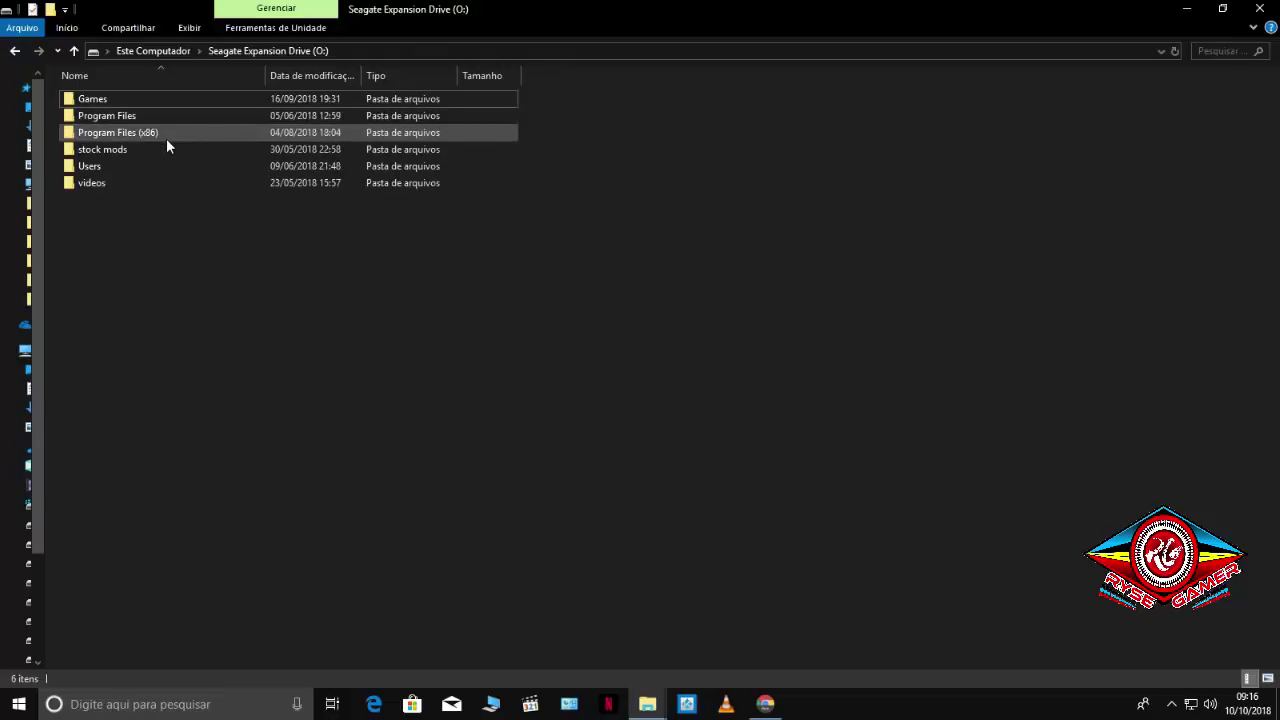
pyautogui.moveTo(165, 133)
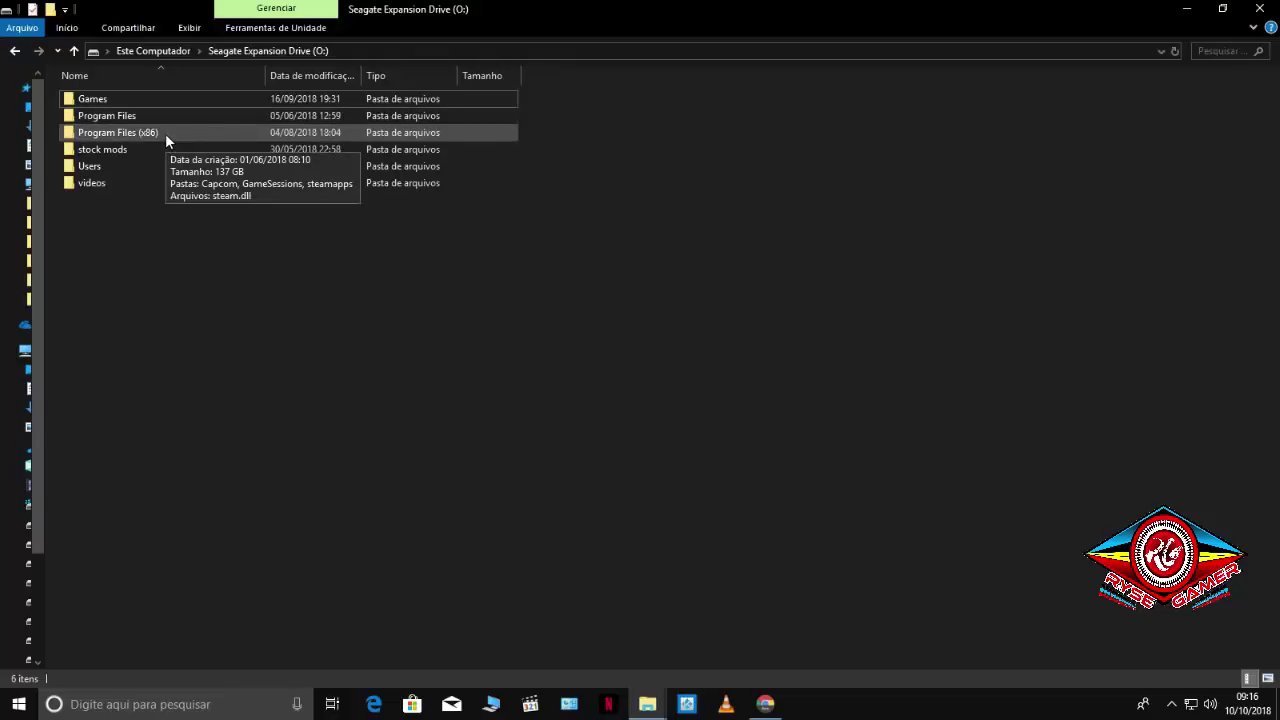
pyautogui.doubleClick(165, 133)
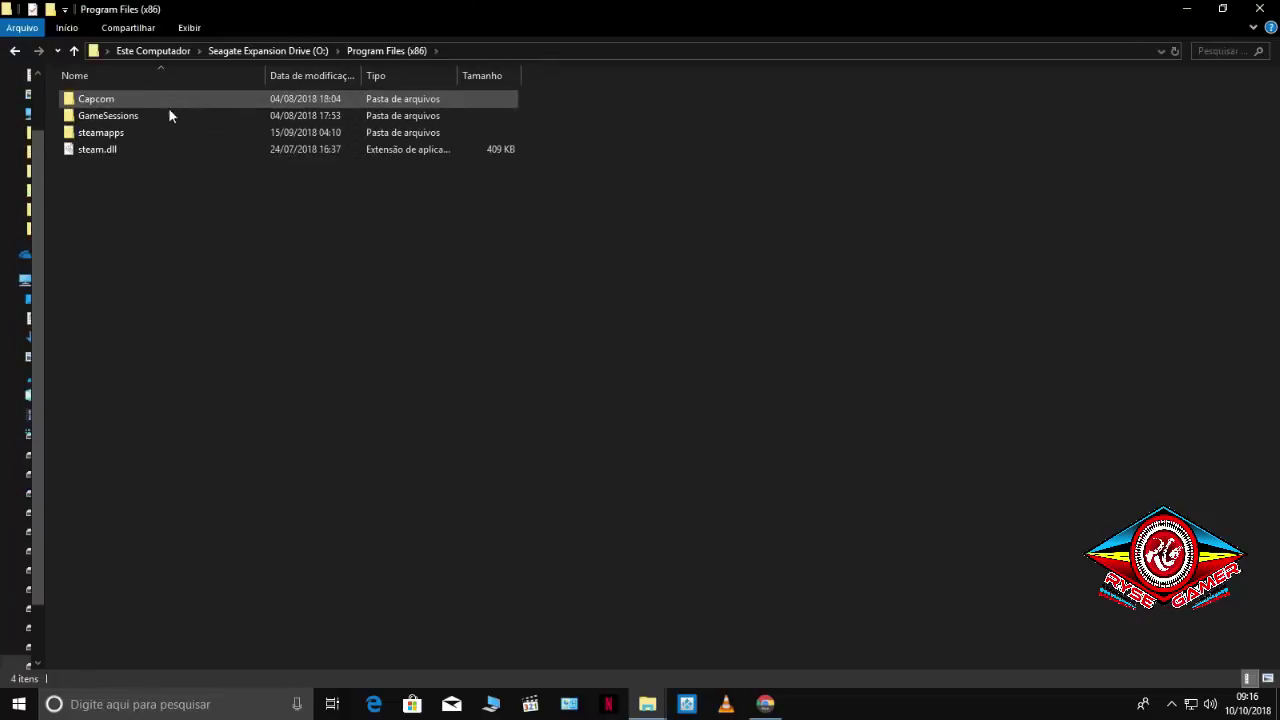
pyautogui.doubleClick(164, 135)
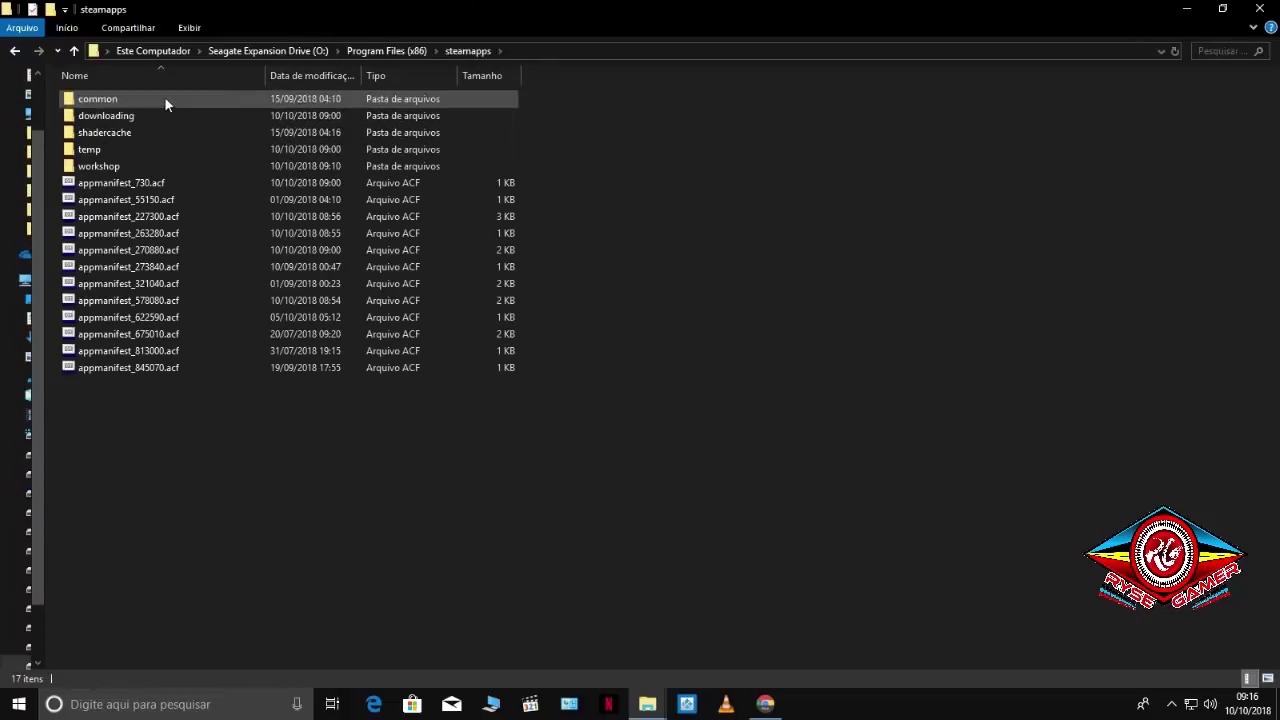
pyautogui.doubleClick(164, 98)
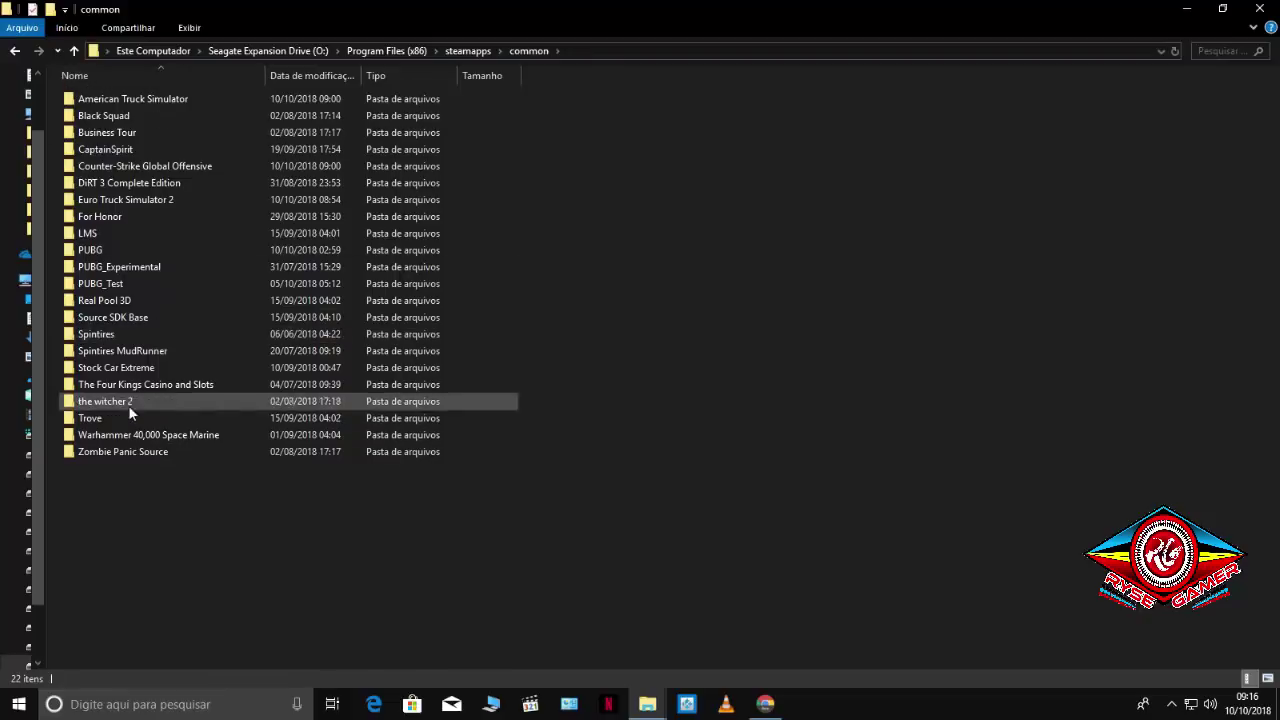
# - Inspect American Truck Simulator's bin\win_x64 folder and return to the common folder
pyautogui.doubleClick(176, 95)
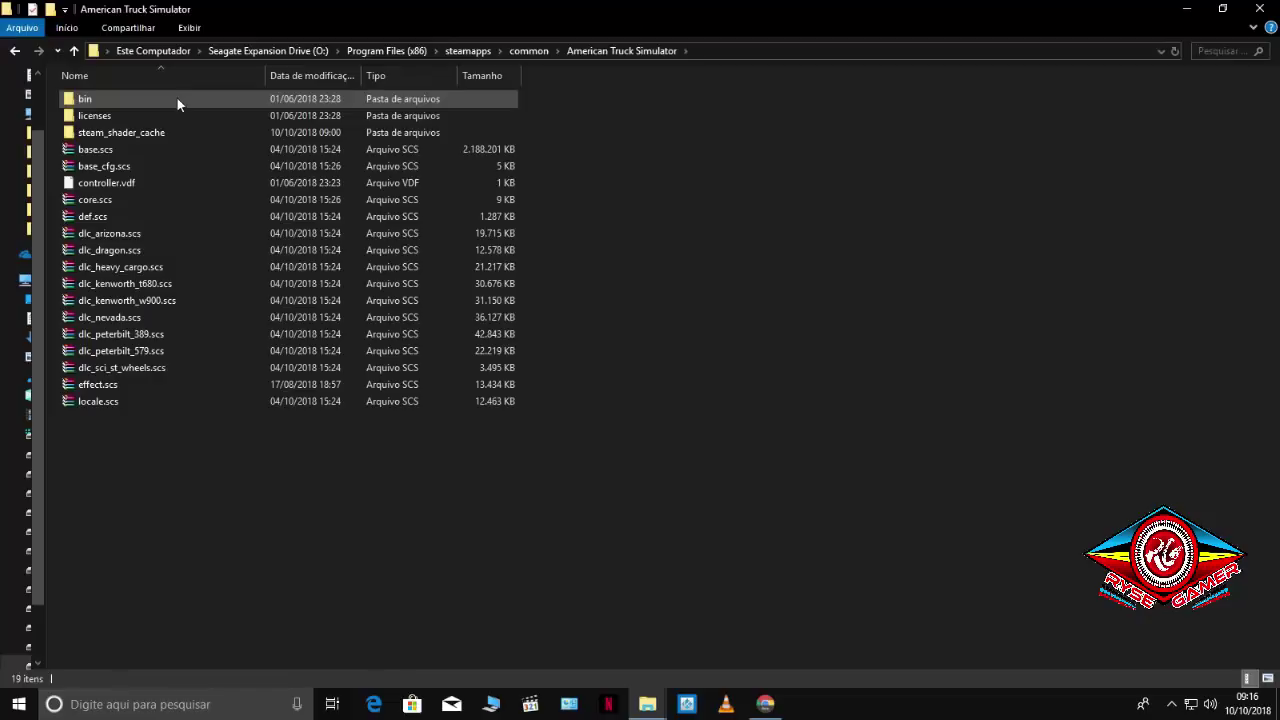
pyautogui.doubleClick(177, 99)
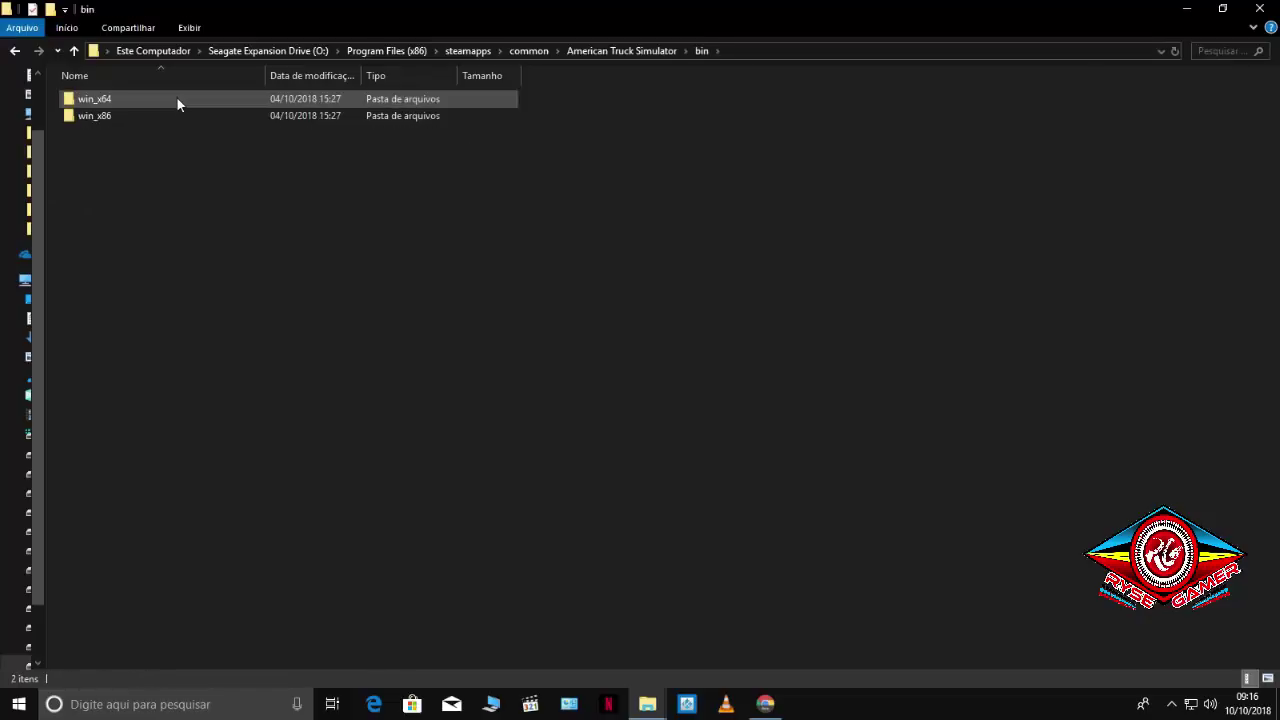
pyautogui.doubleClick(177, 99)
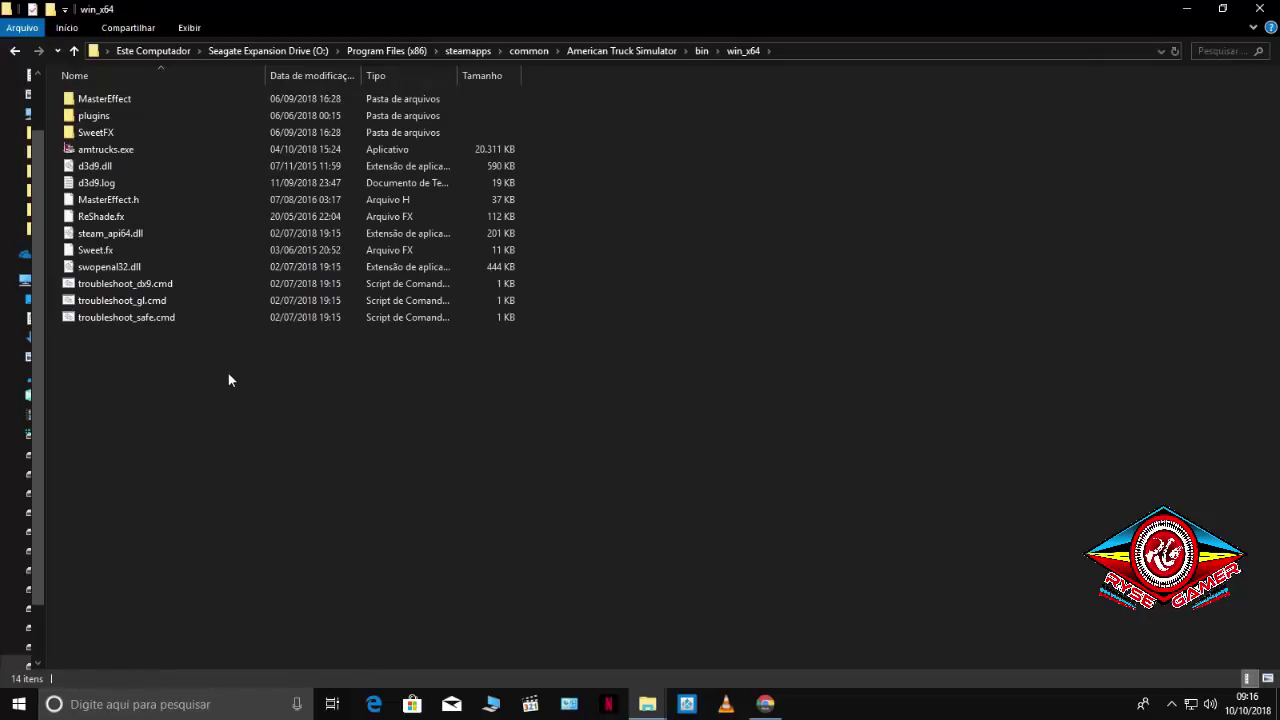
pyautogui.click(75, 51)
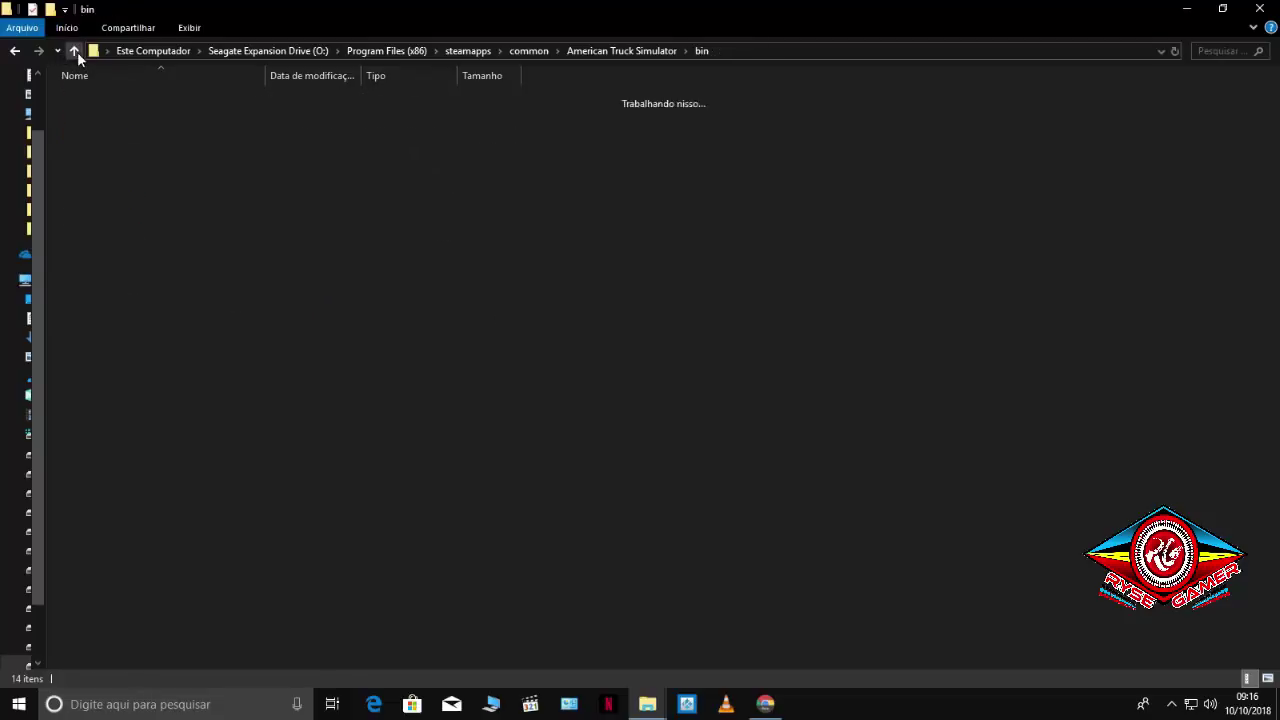
pyautogui.click(75, 51)
pyautogui.click(75, 51)
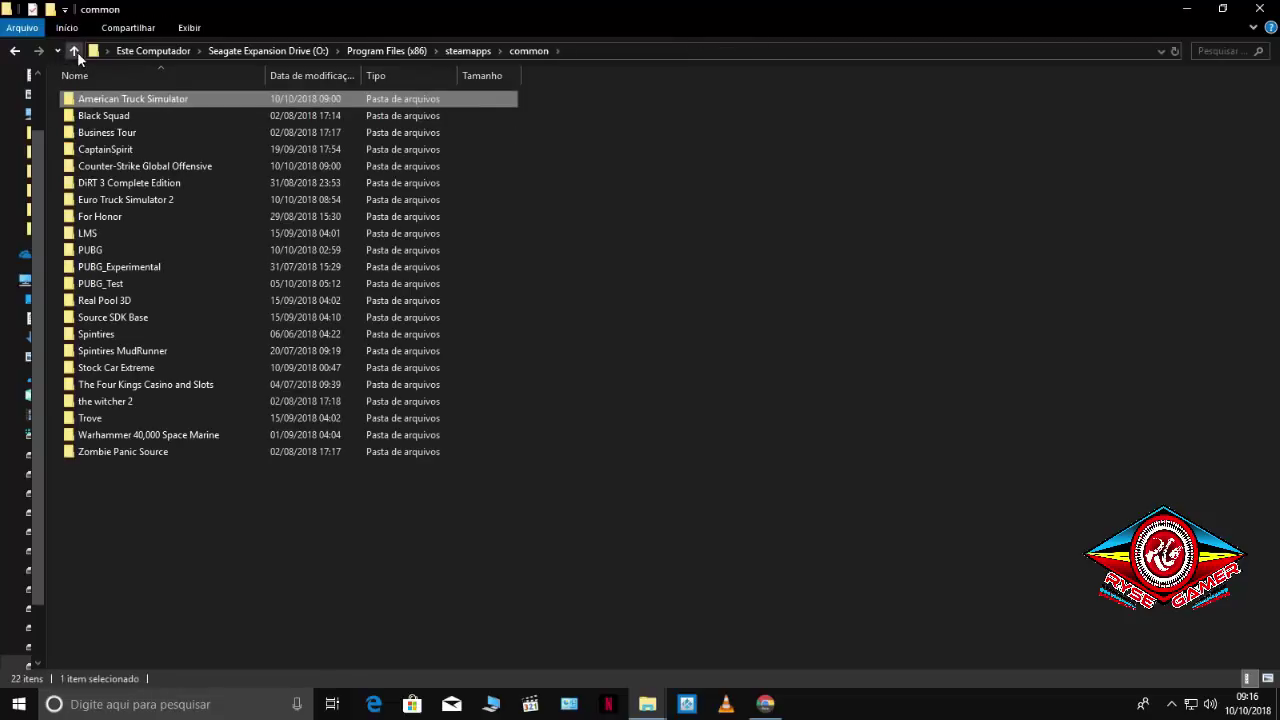
# - Open the bin\win_x64 folder of Euro Truck Simulator 2
pyautogui.doubleClick(140, 201)
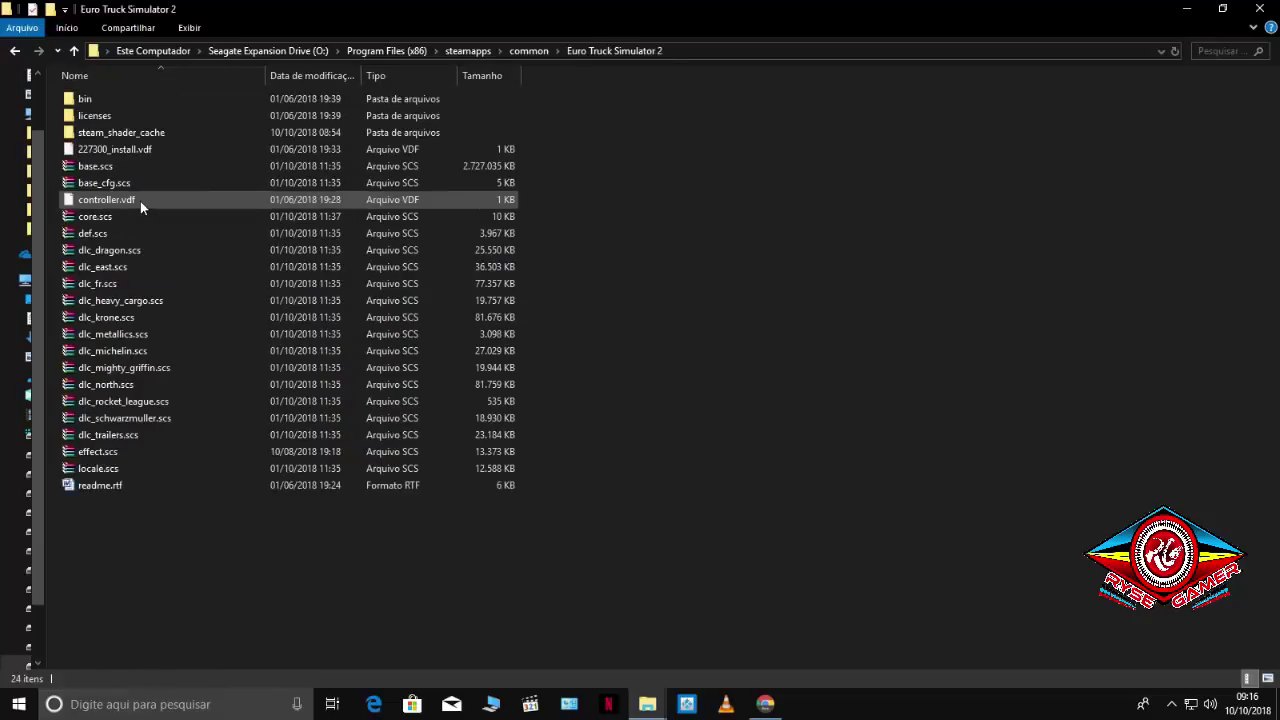
pyautogui.doubleClick(144, 103)
pyautogui.doubleClick(145, 96)
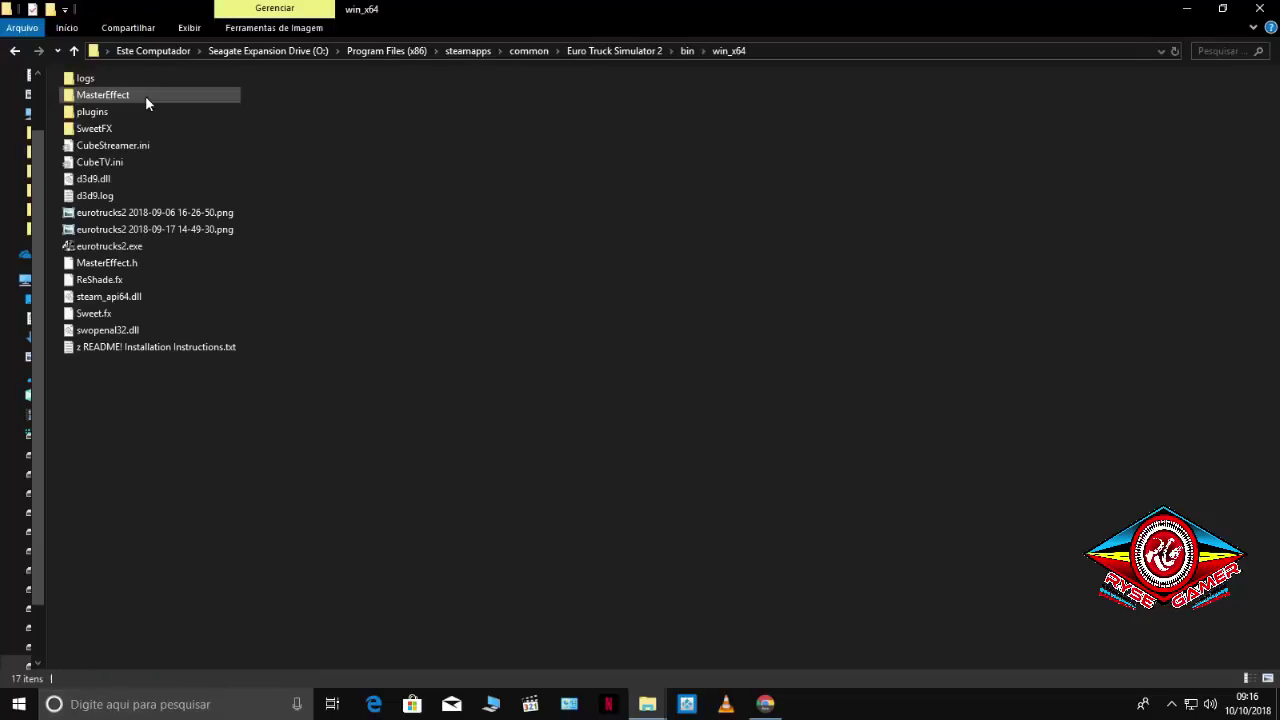
# - Close the game's win_x64 folder window and the mod's win_x64 folder window without pasting anything
pyautogui.rightClick(385, 217)
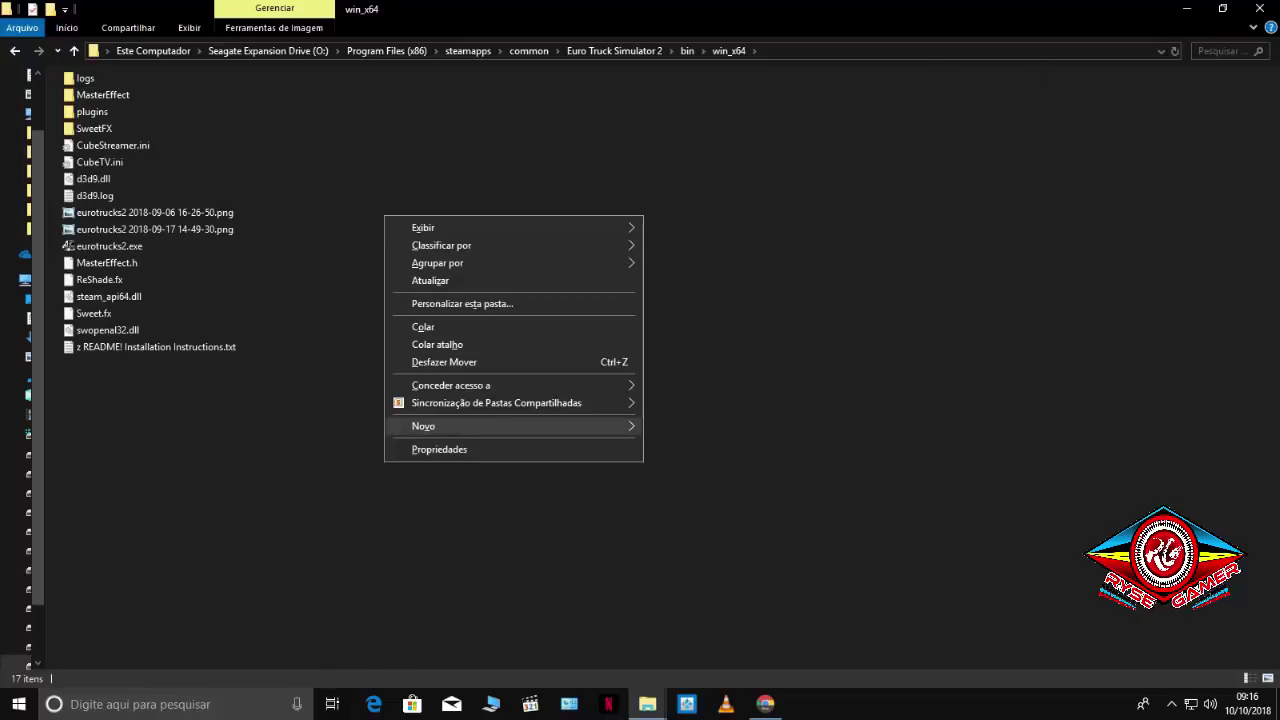
pyautogui.click(698, 240)
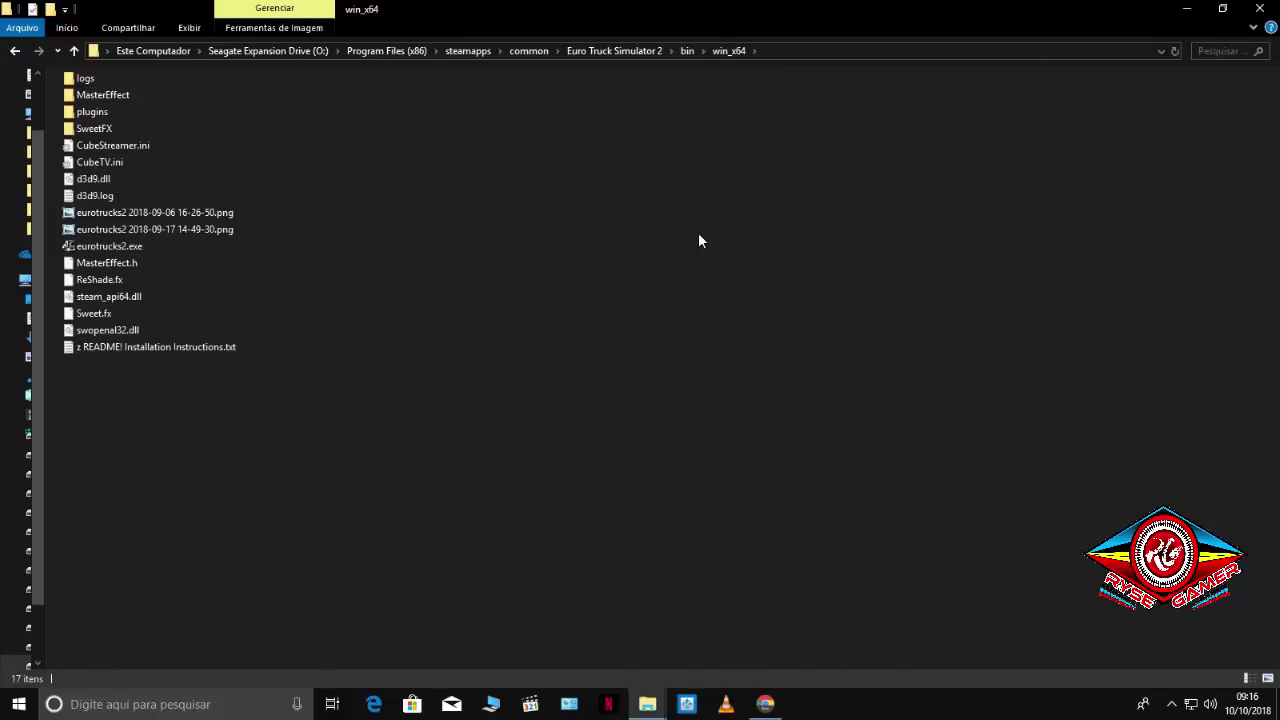
pyautogui.click(1260, 8)
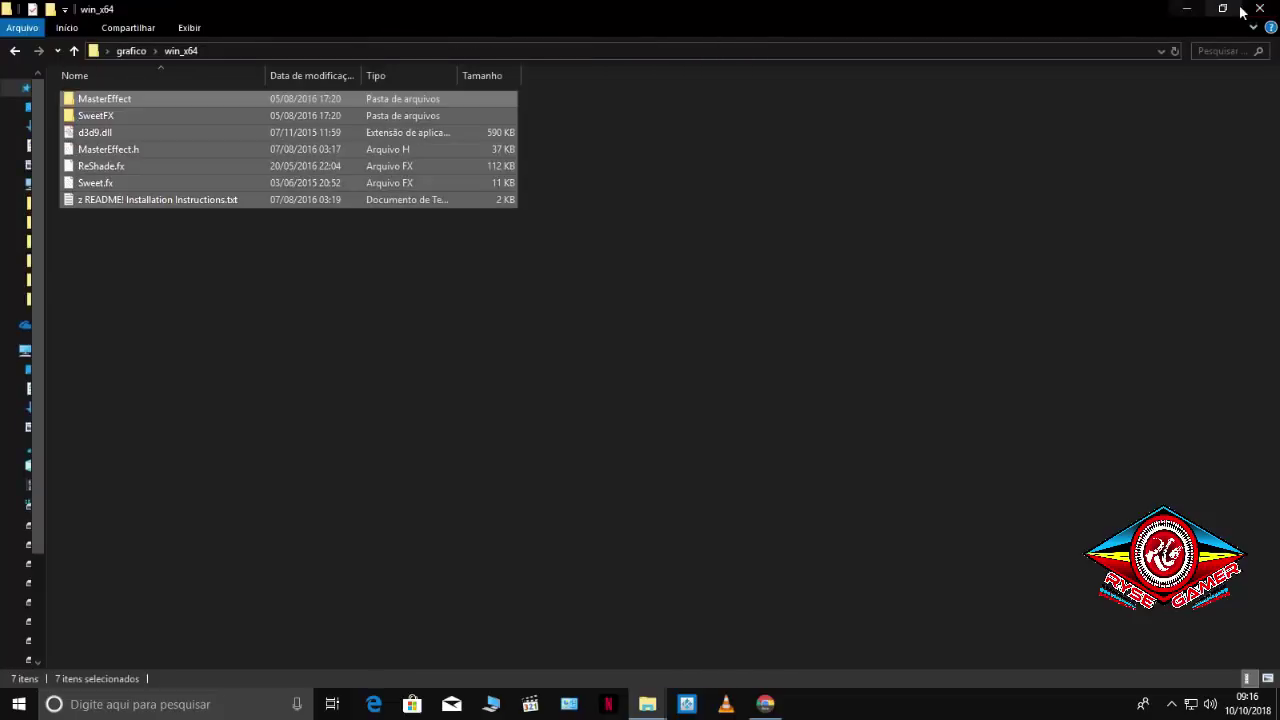
pyautogui.click(1259, 9)
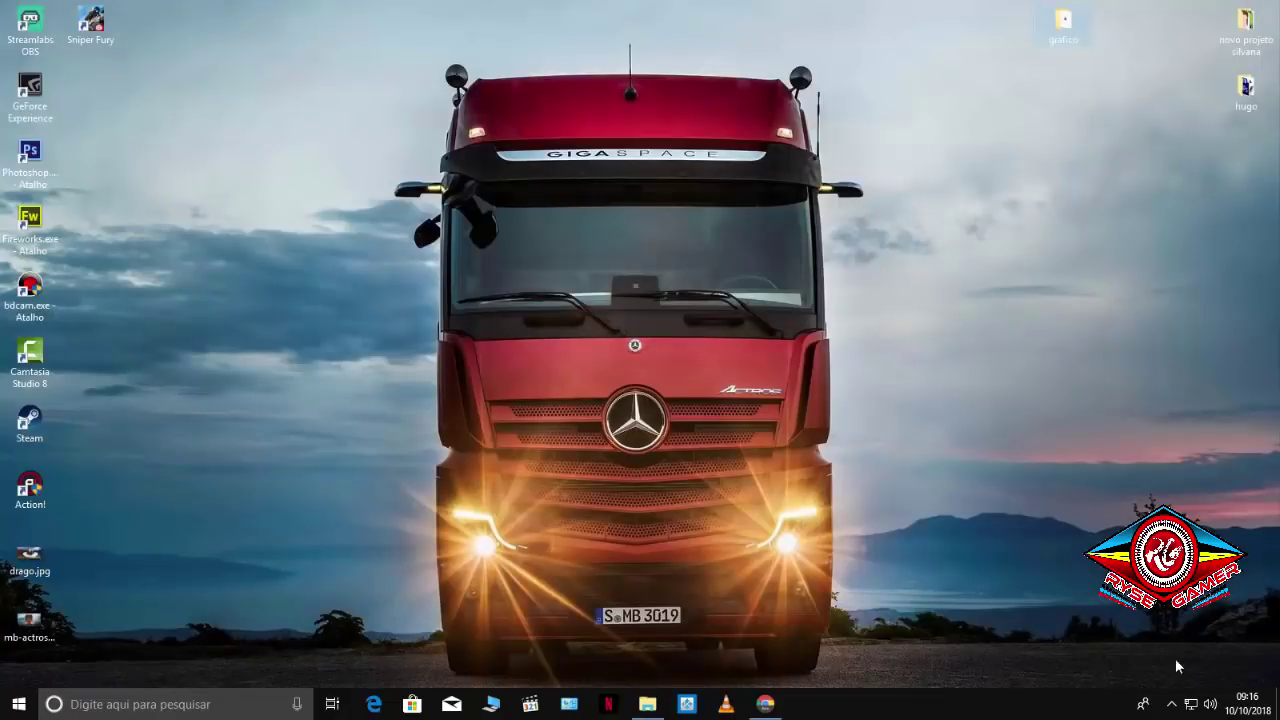
# - Launch Euro Truck Simulator 2 through the Steam client running in the background
pyautogui.click(1172, 704)
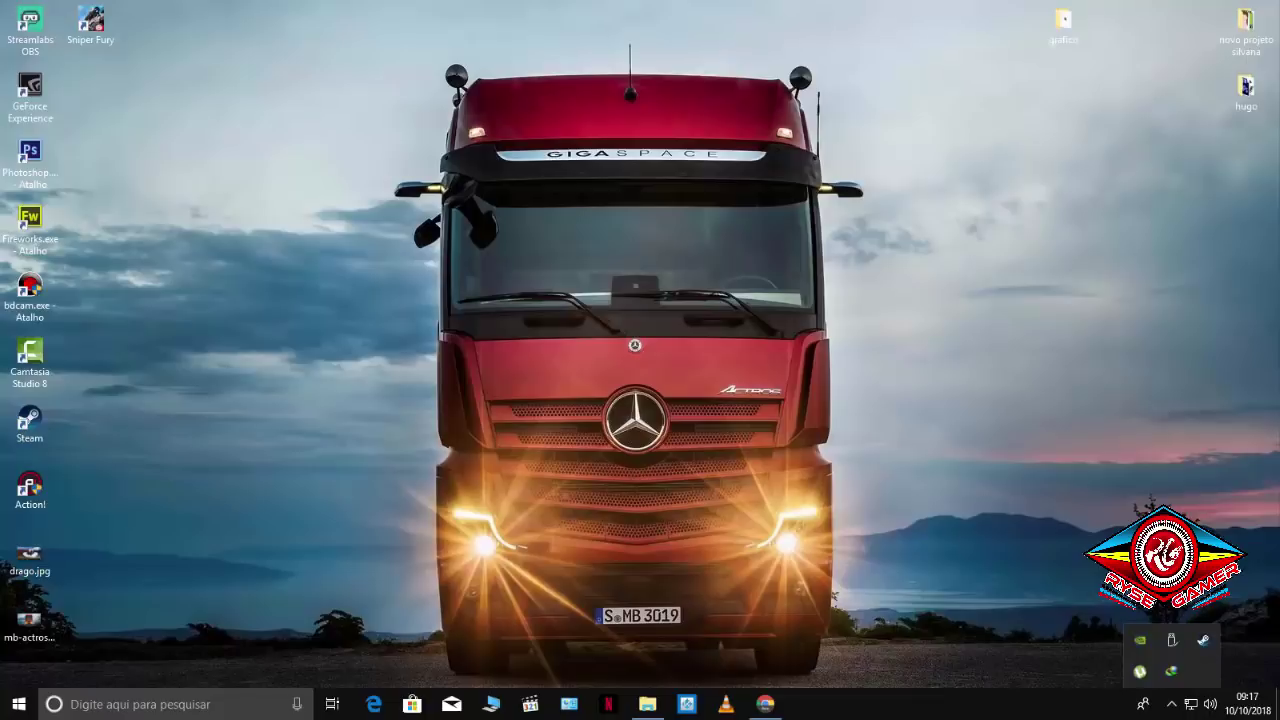
pyautogui.rightClick(1203, 640)
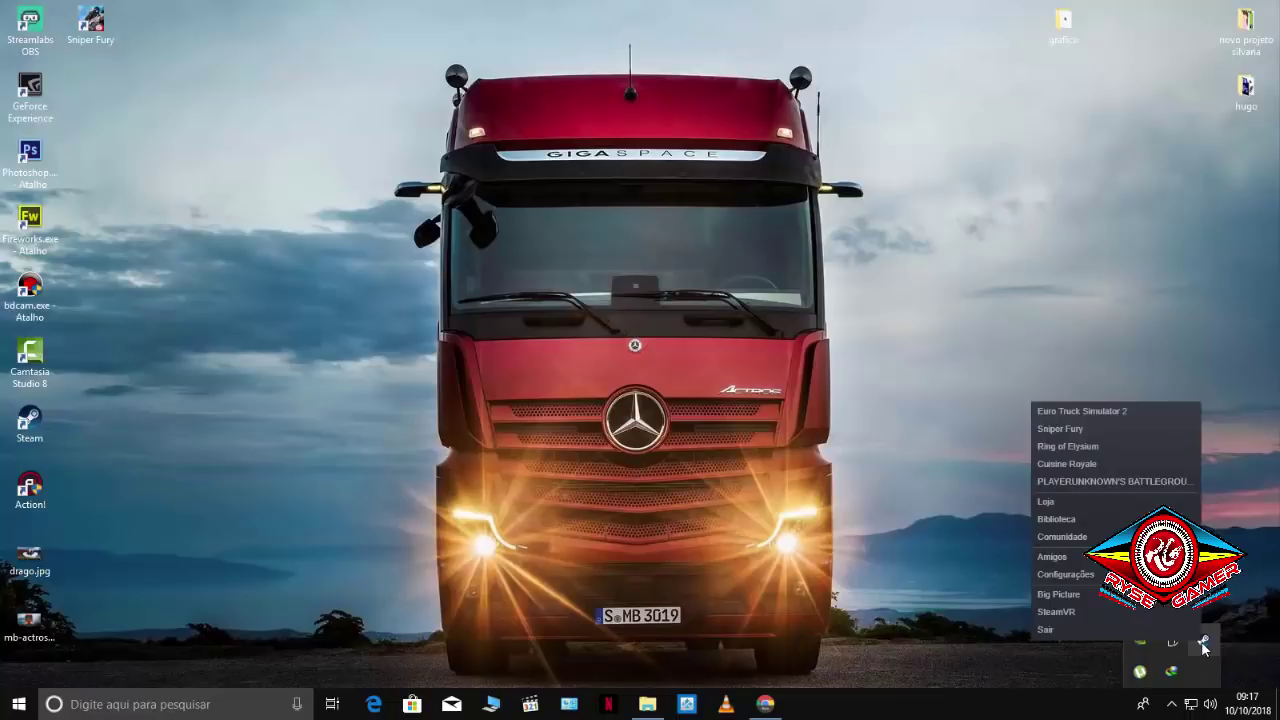
pyautogui.click(1135, 411)
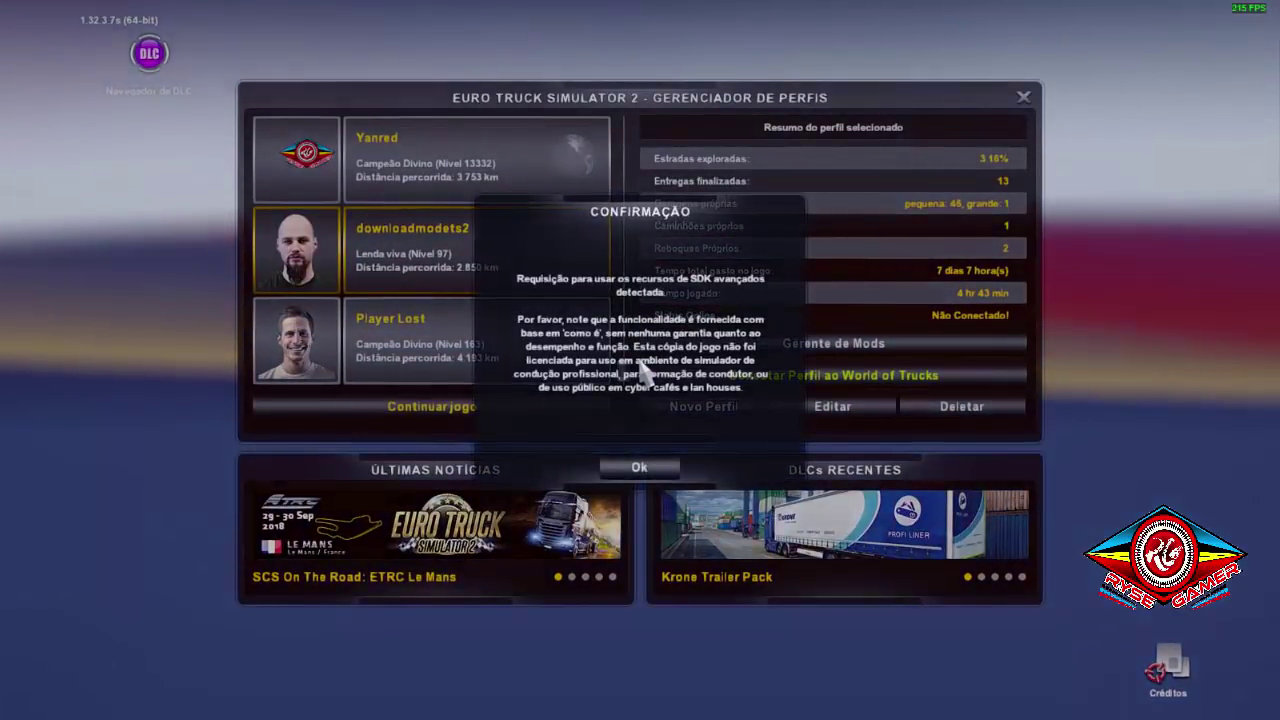
# - Accept the advanced SDK features notice and open the mod manager for the level 13332 profile
pyautogui.click(645, 466)
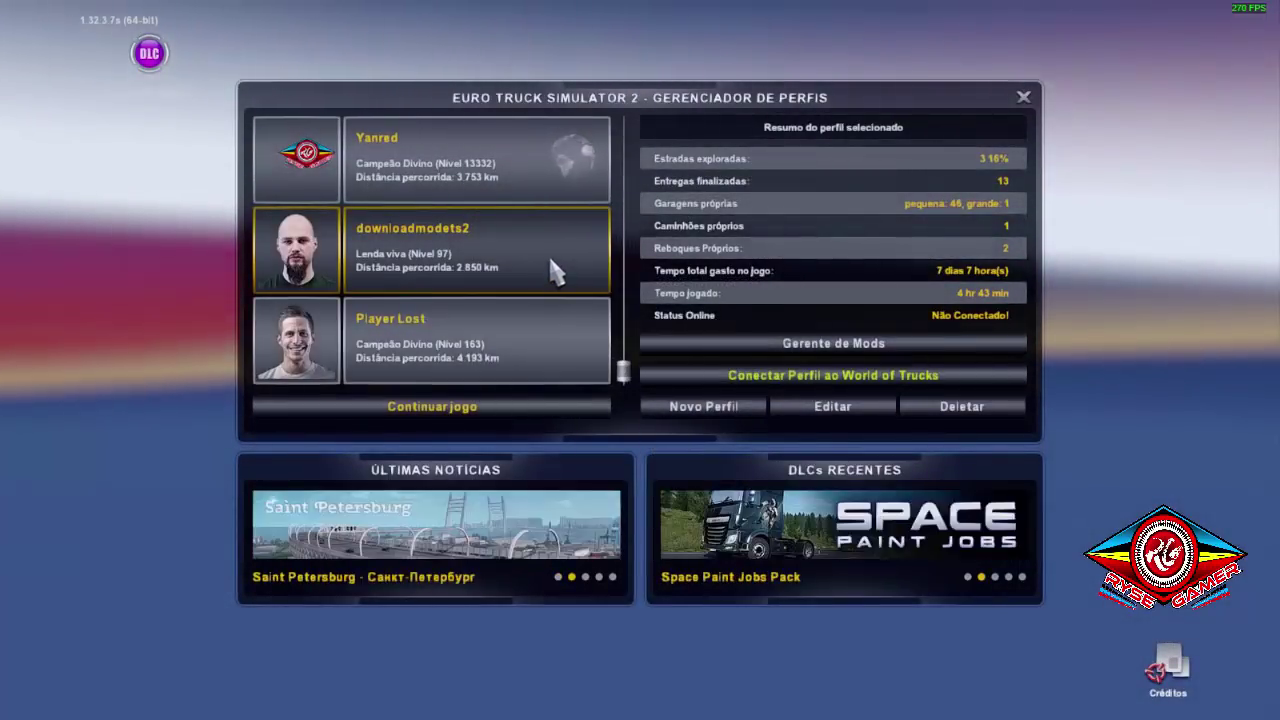
pyautogui.click(506, 189)
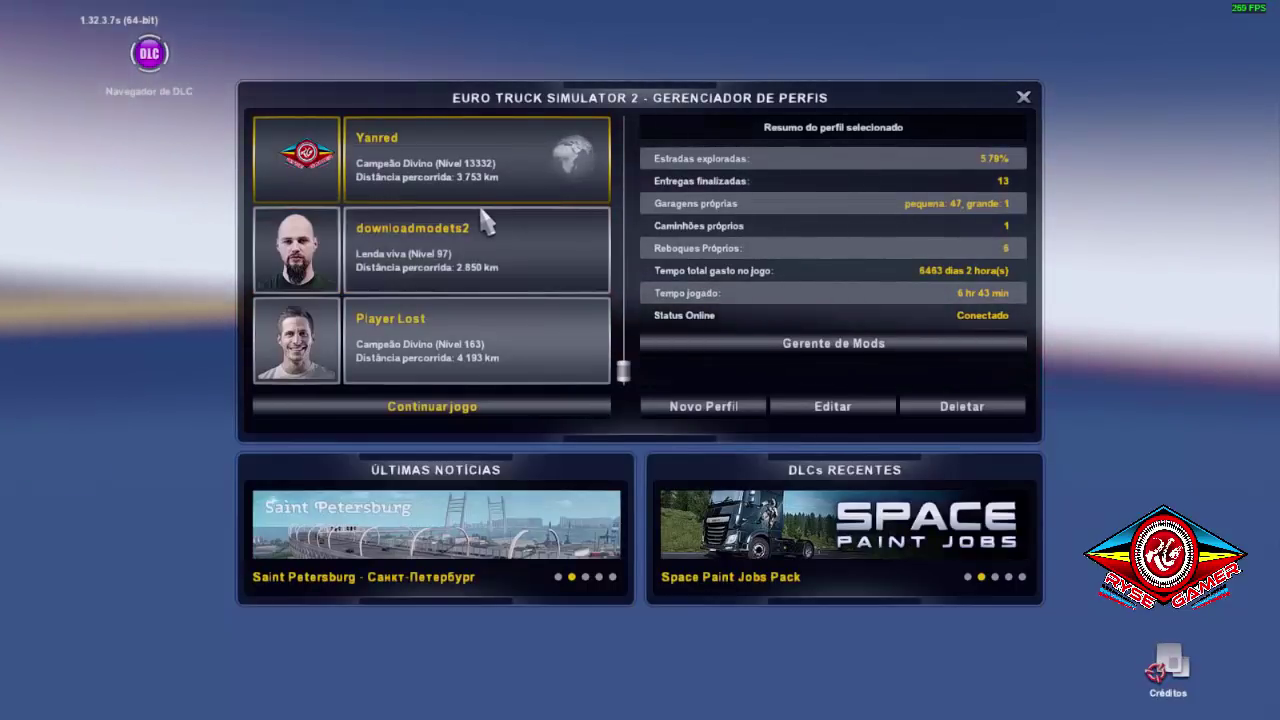
pyautogui.click(806, 356)
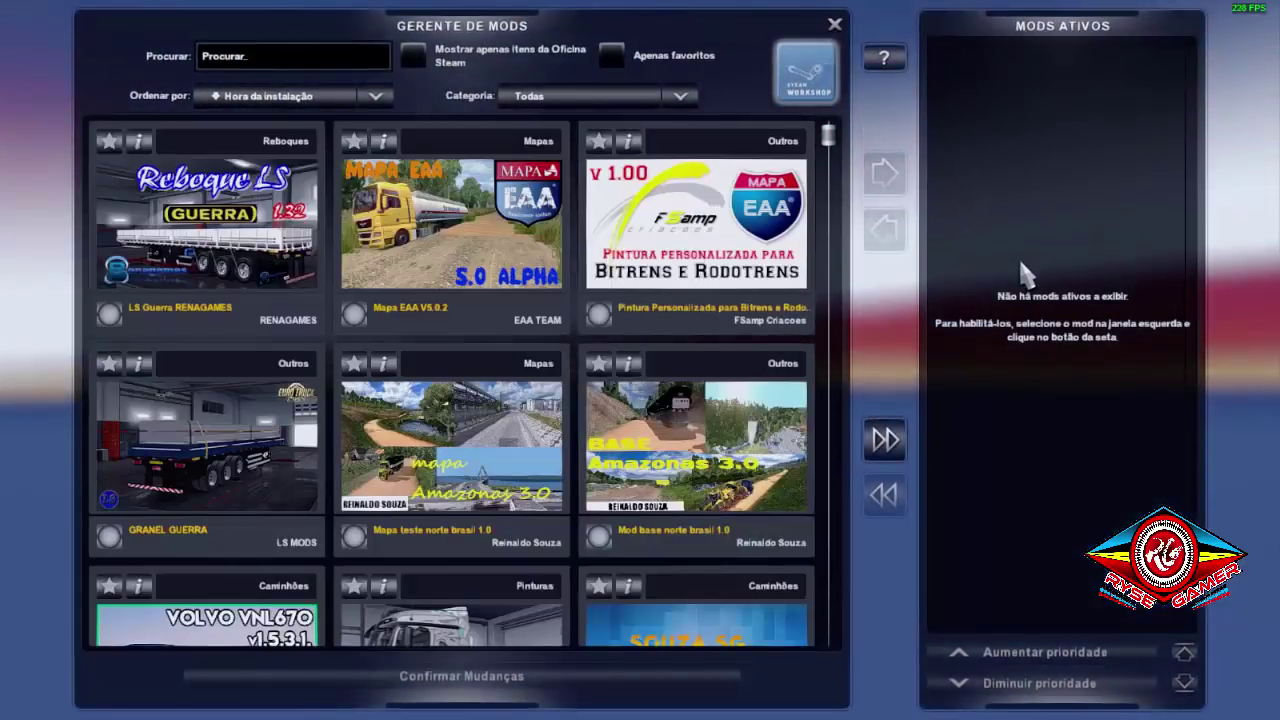
# - Search the mods for "graf" and activate Gercekci Grafikler V2
pyautogui.click(335, 60)
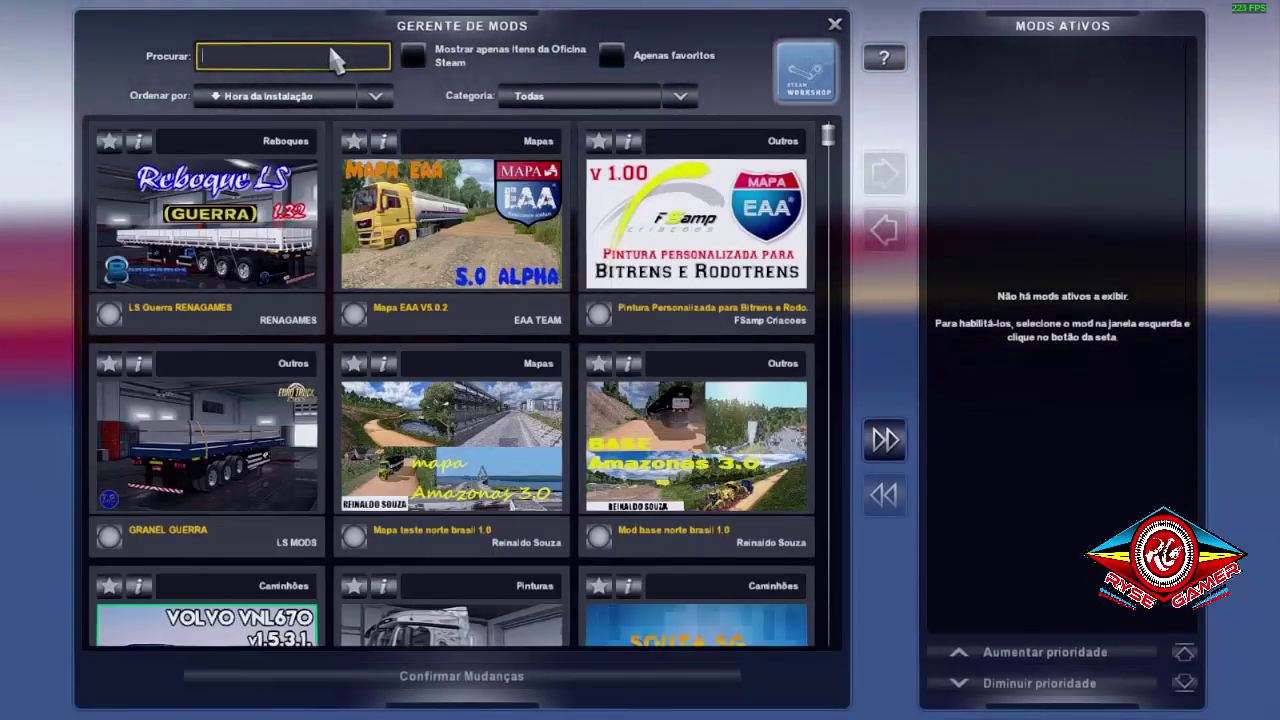
pyautogui.write('graf')
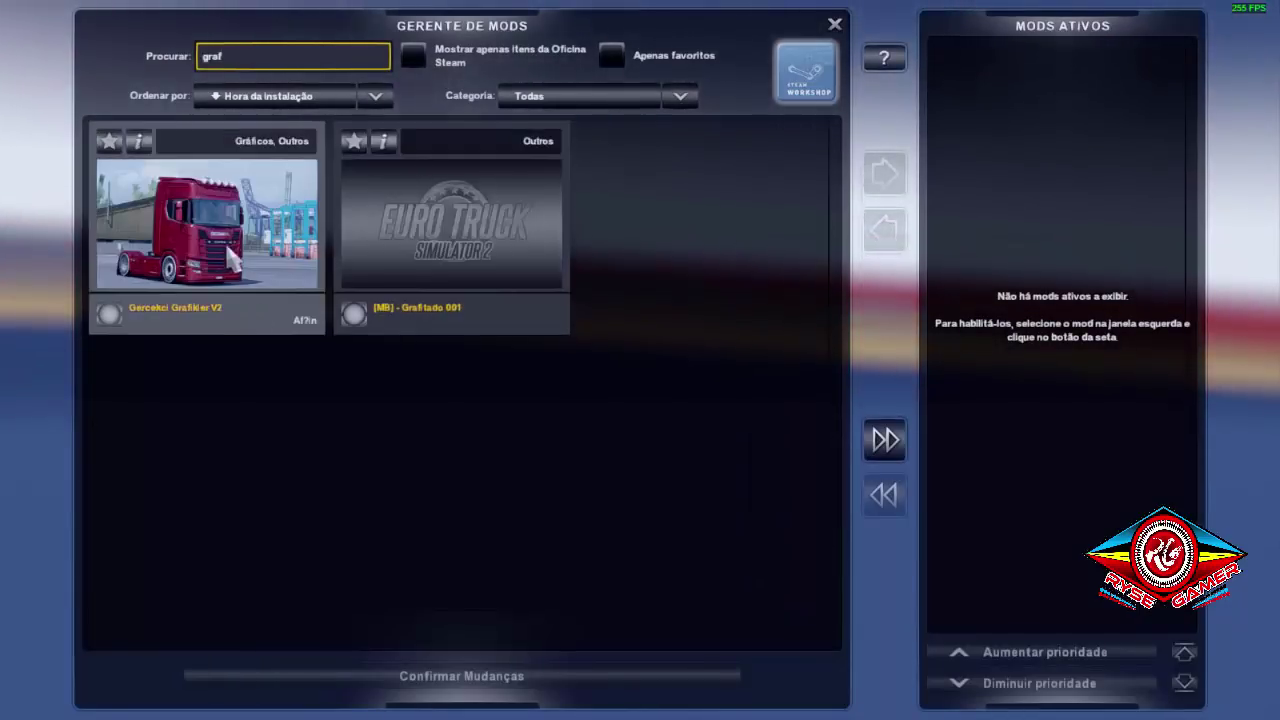
pyautogui.doubleClick(232, 245)
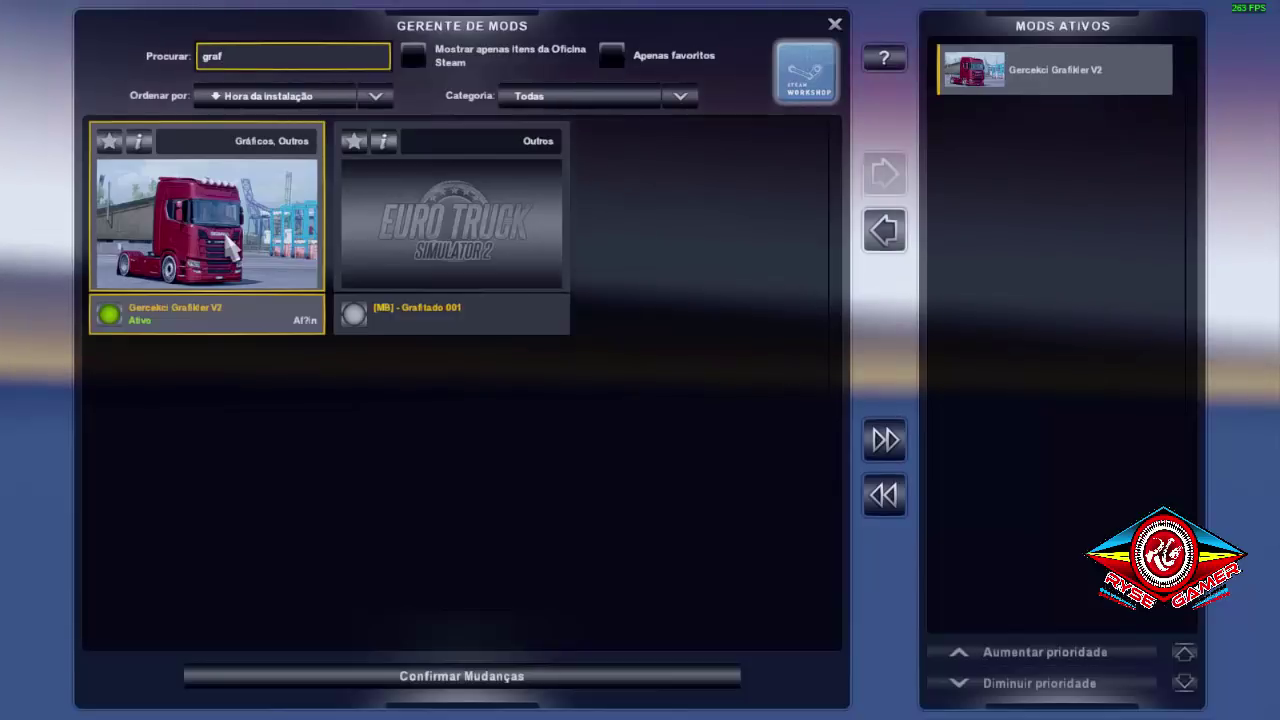
# - Search the mods for "3.8" and activate Realistic Rain & Fog & Thunder Sounds V3.8
pyautogui.press('BackSpace')
pyautogui.press('BackSpace')
pyautogui.press('BackSpace')
pyautogui.press('BackSpace')
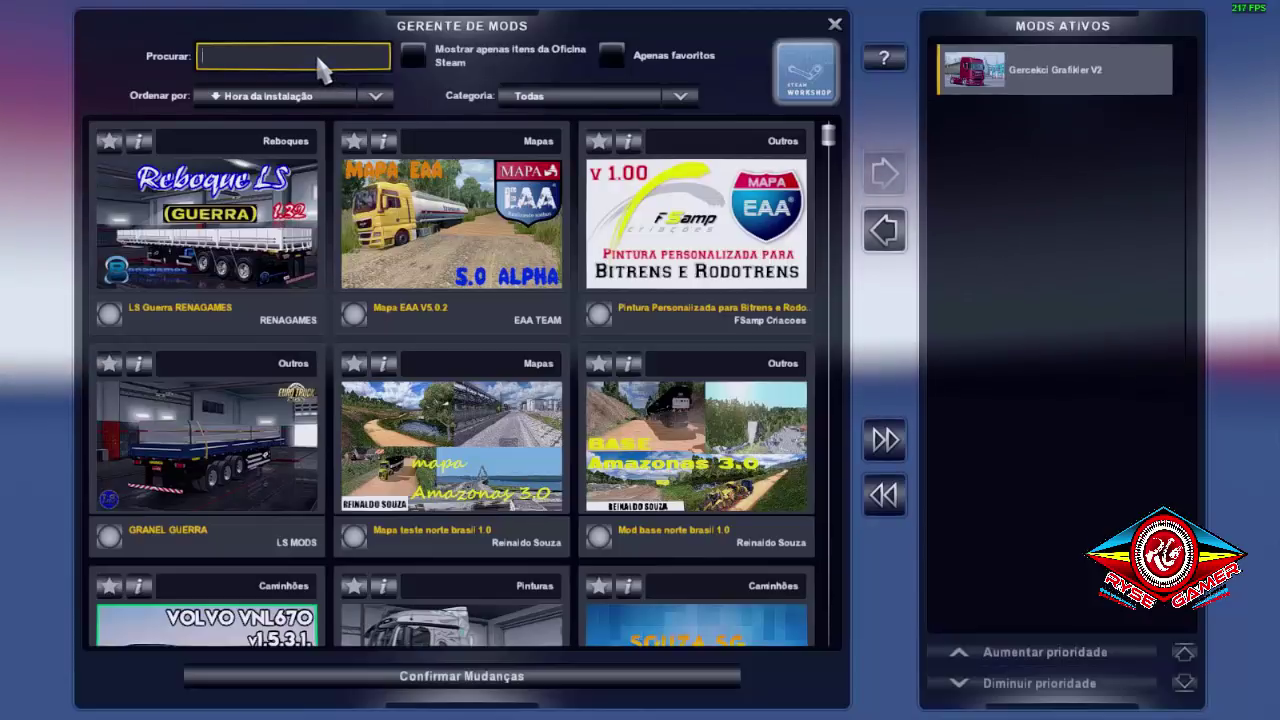
pyautogui.write('3')
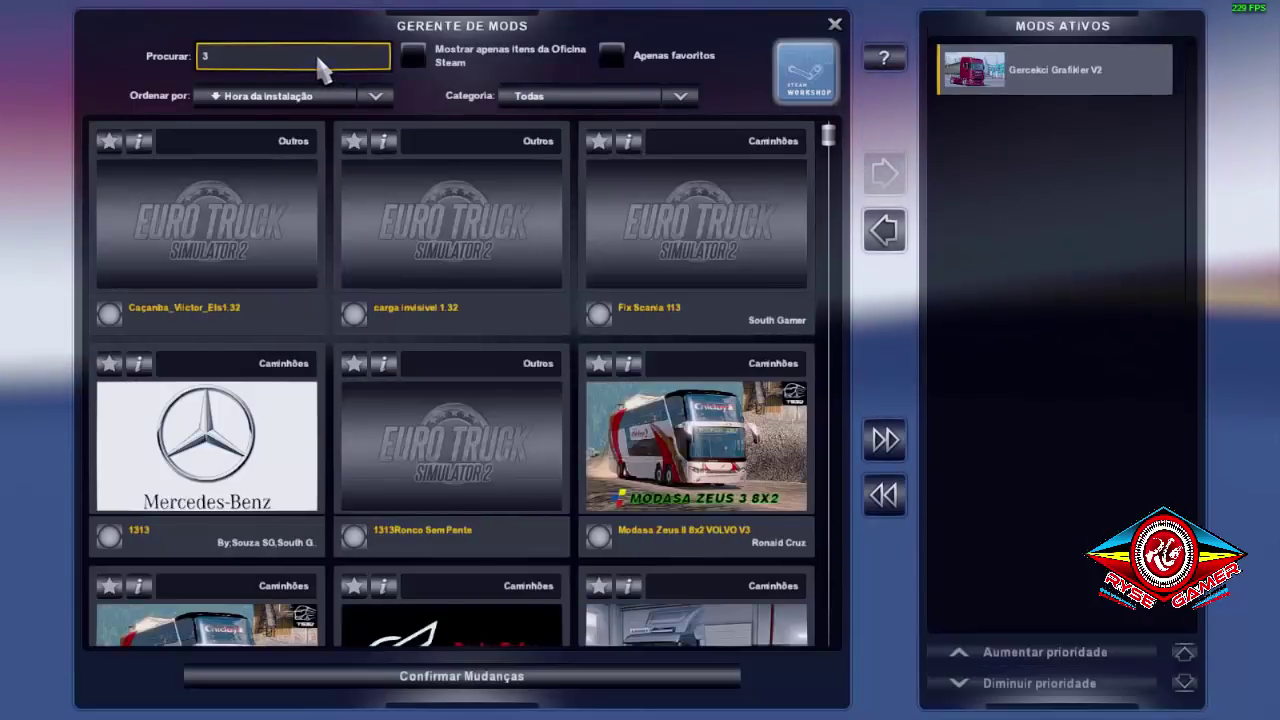
pyautogui.write('.8')
pyautogui.doubleClick(238, 240)
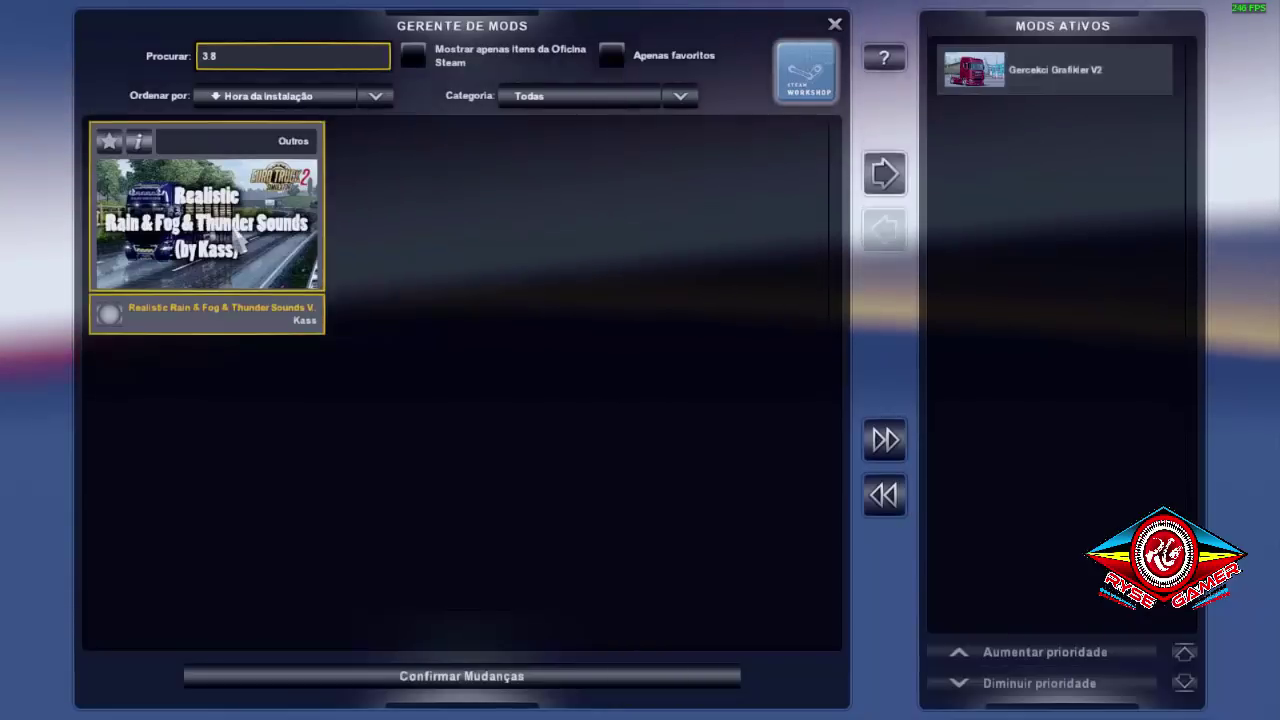
# - Clear the search, show only Steam Workshop items, and activate Realistic Graphics Mod
pyautogui.press('BackSpace')
pyautogui.press('BackSpace')
pyautogui.press('BackSpace')
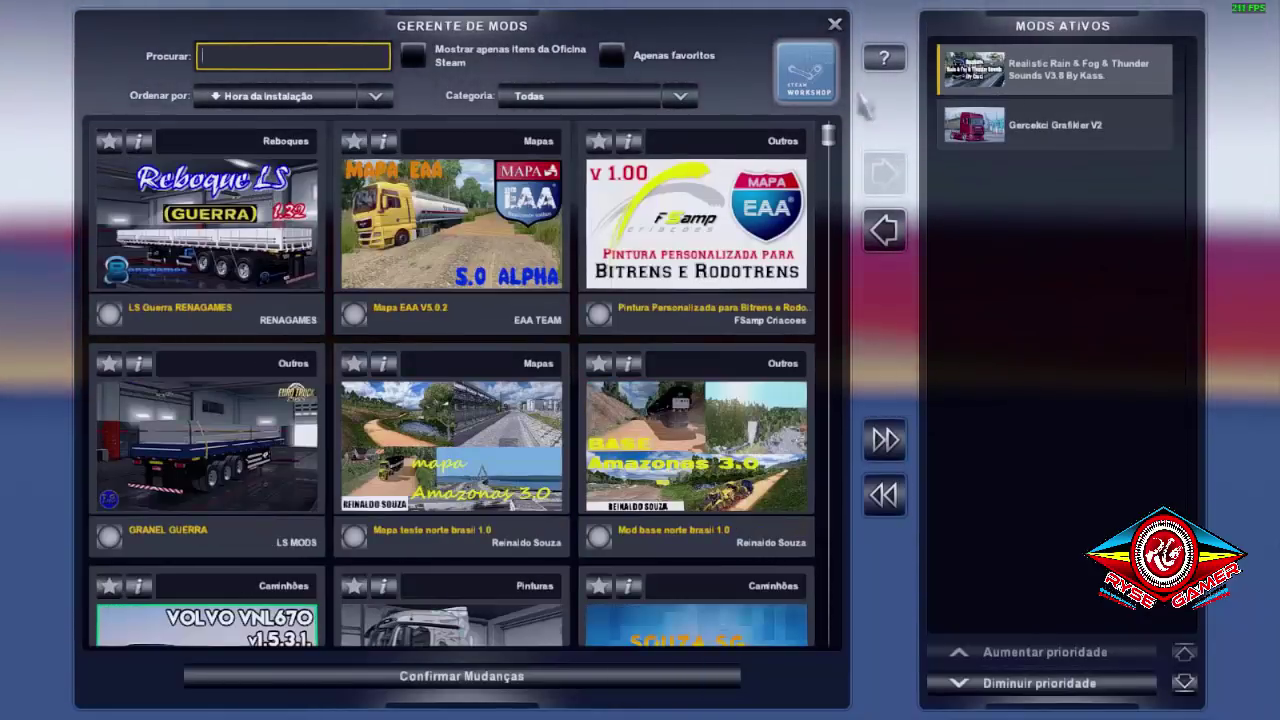
pyautogui.click(412, 56)
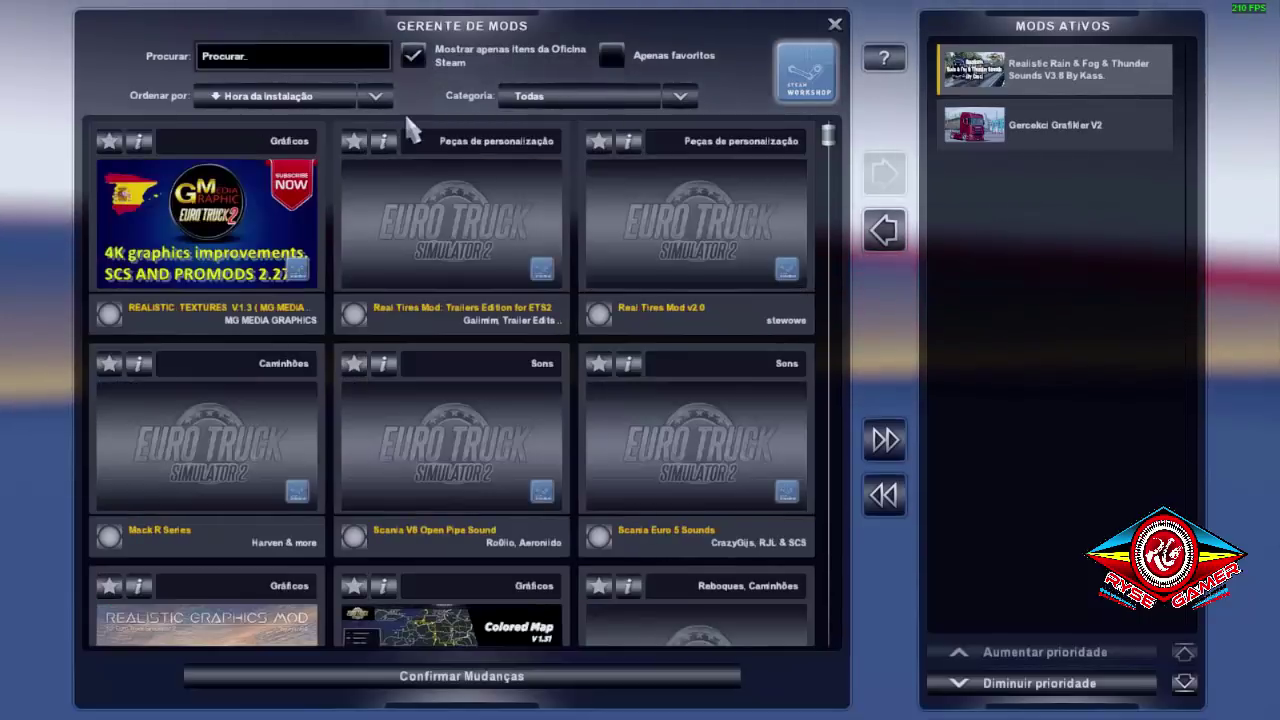
pyautogui.scroll(-5, 420, 290)
pyautogui.scroll(-5, 420, 290)
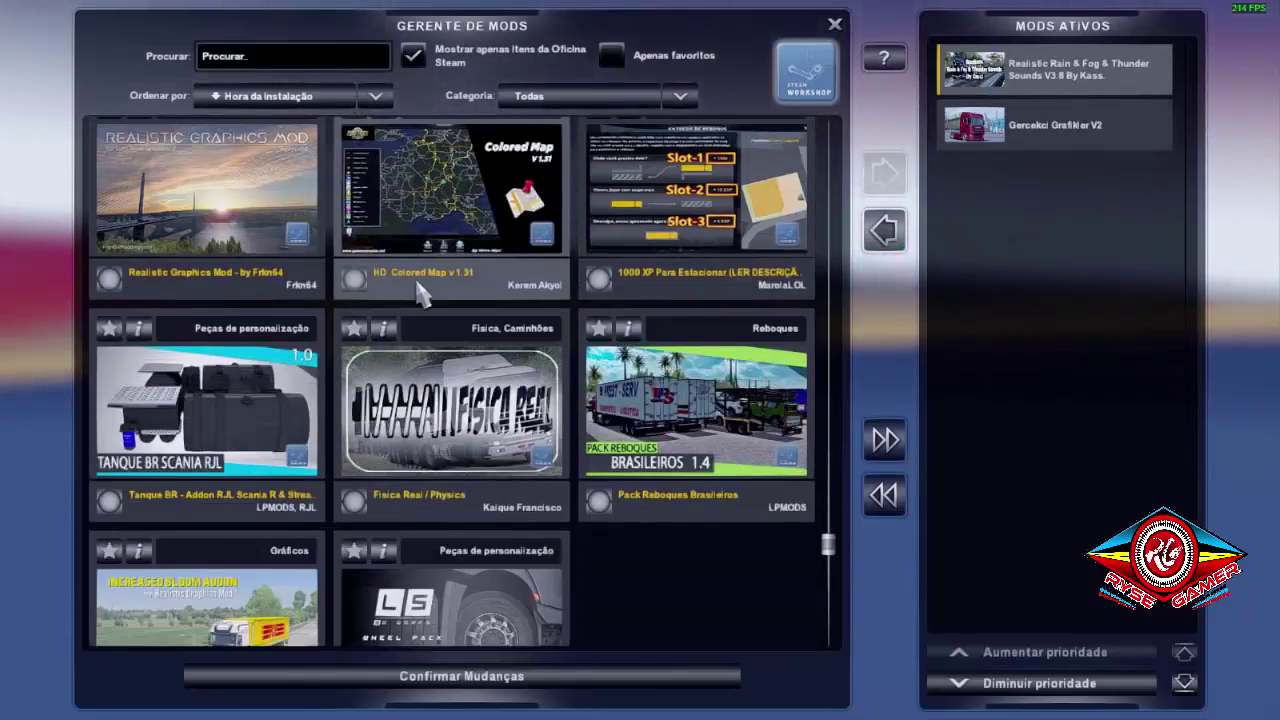
pyautogui.scroll(4, 422, 291)
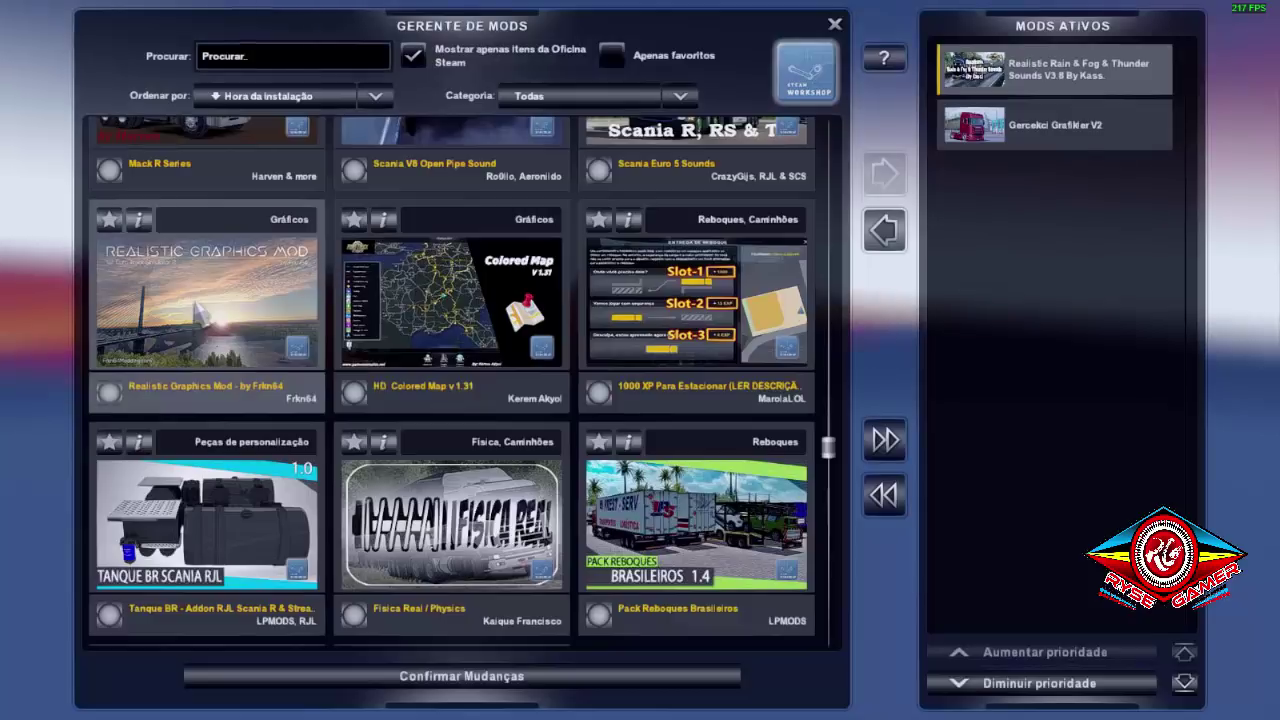
pyautogui.doubleClick(207, 300)
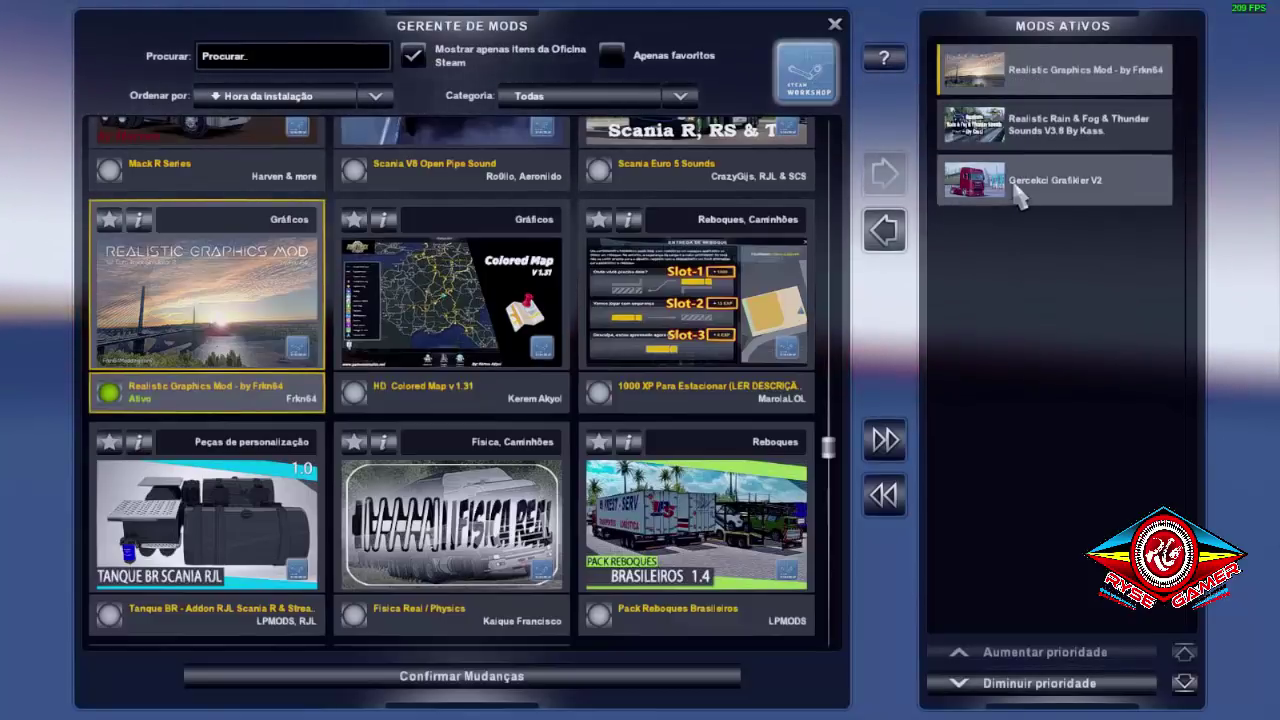
# - Lower Realistic Graphics Mod's priority to directly below the rain and thunder mod, and confirm the mod changes
pyautogui.click(1022, 688)
pyautogui.click(349, 60)
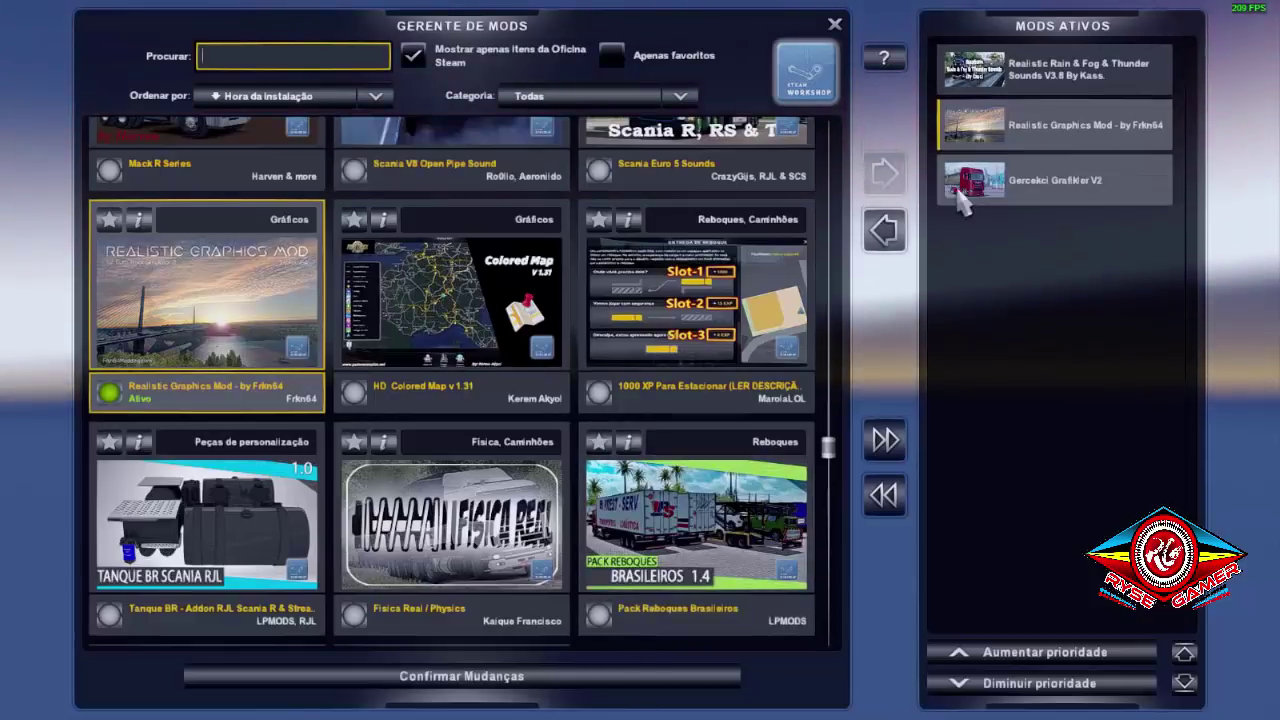
pyautogui.click(501, 688)
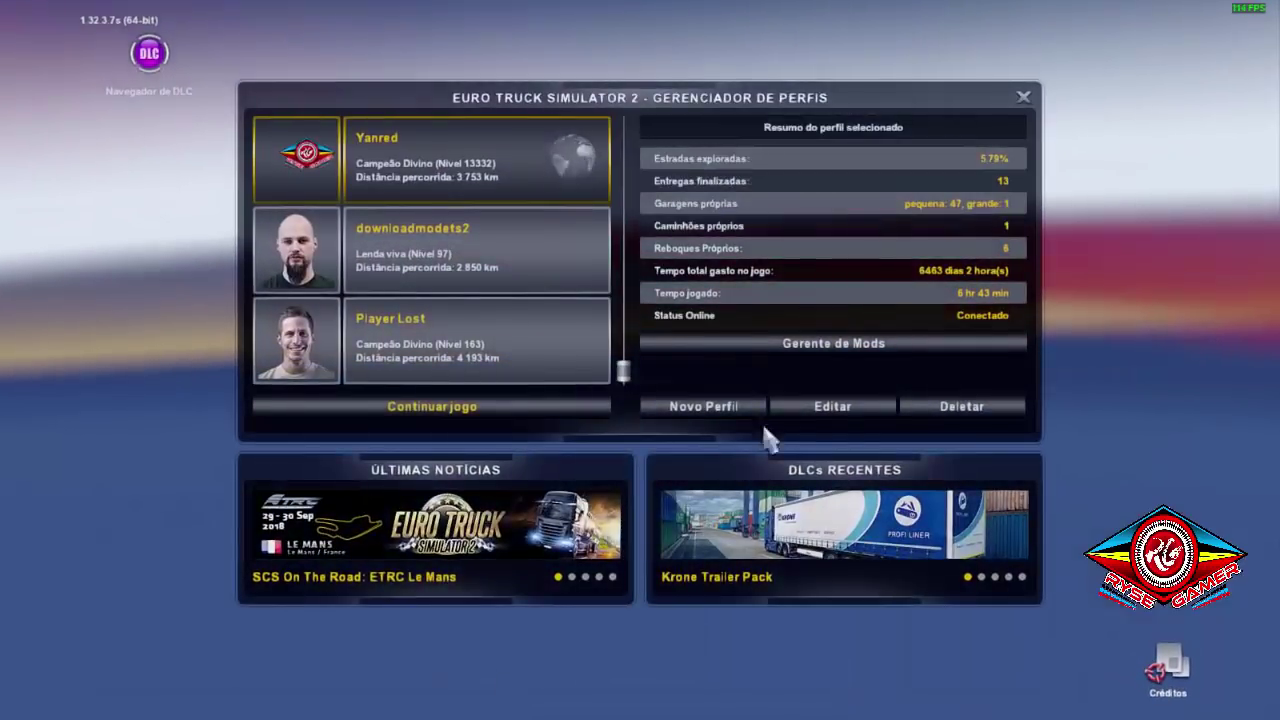
# - Continue with the level 13332 profile, load the latest autosave despite missing dependencies, and start driving
pyautogui.click(488, 408)
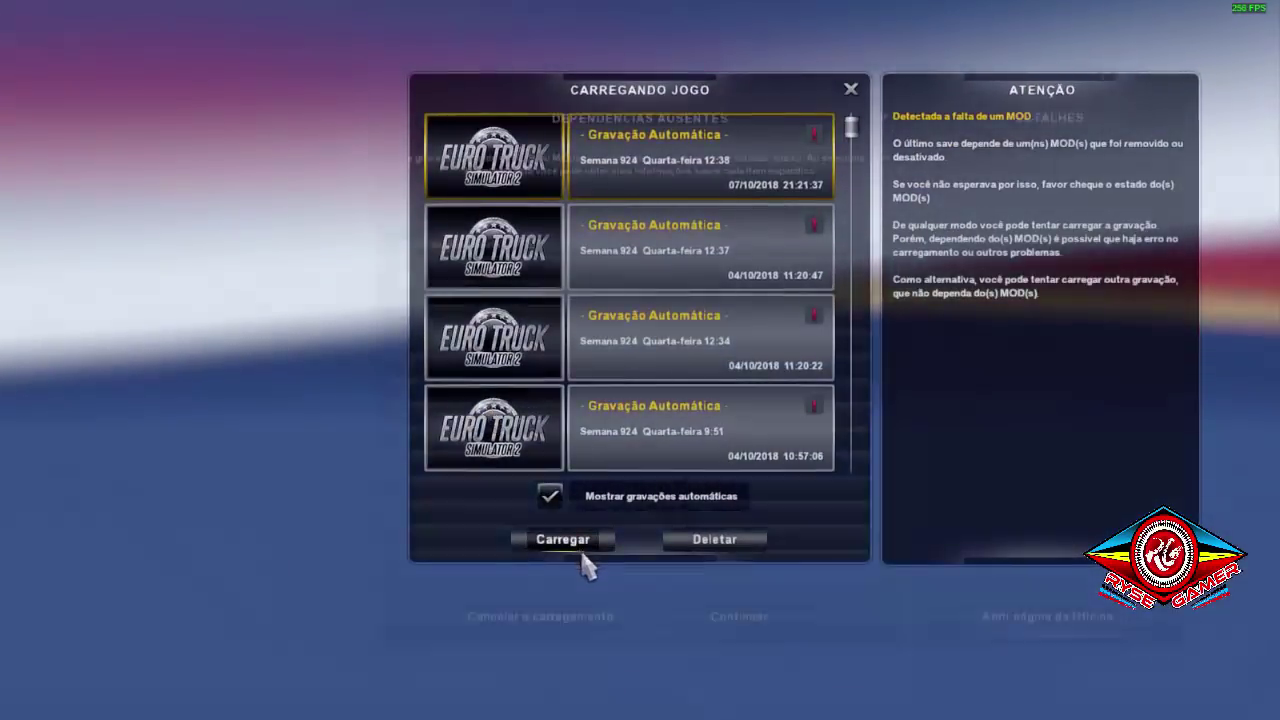
pyautogui.click(563, 540)
pyautogui.click(738, 700)
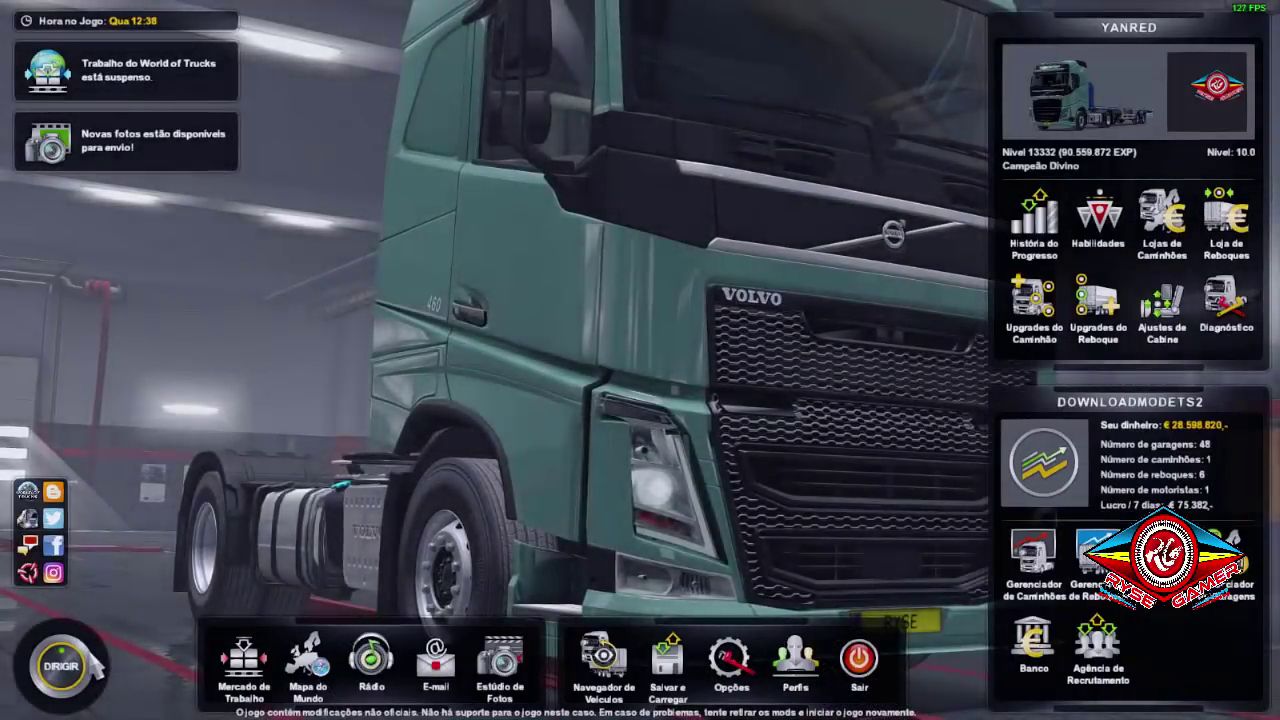
pyautogui.click(92, 664)
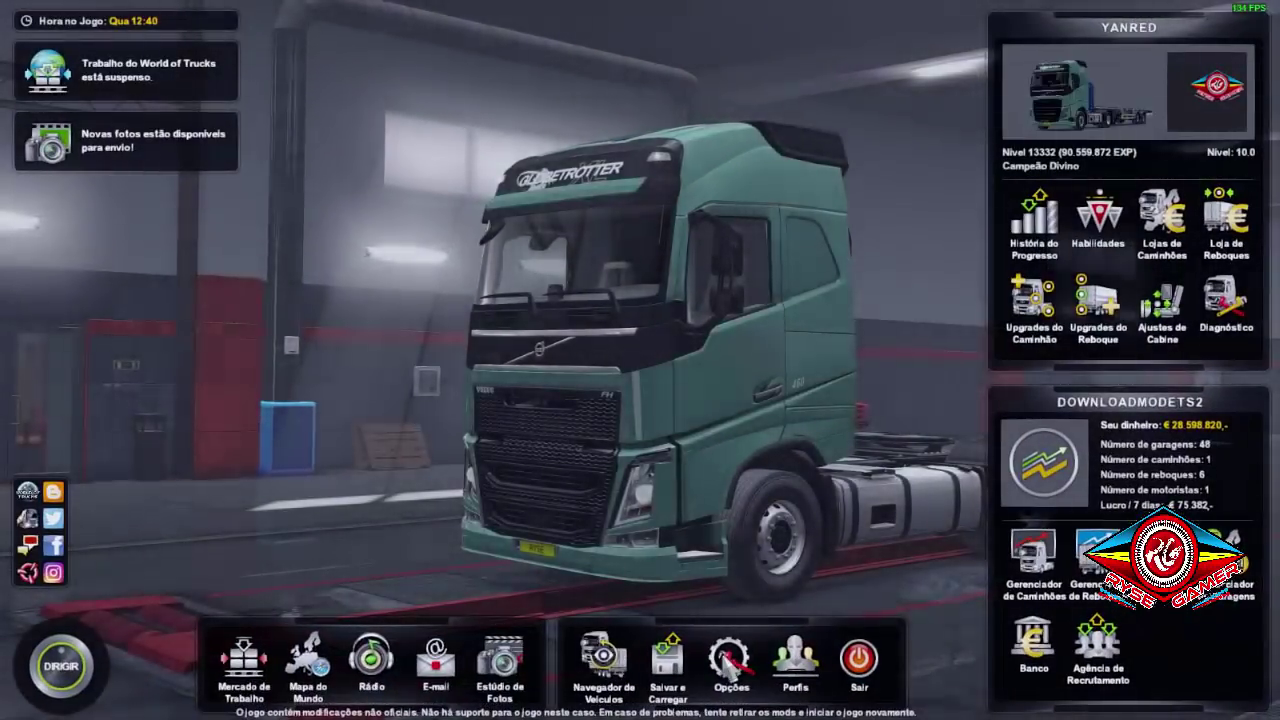
# - Review the game's graphics options, including the advanced graphics settings, and close them without changes
pyautogui.click(731, 660)
pyautogui.click(565, 144)
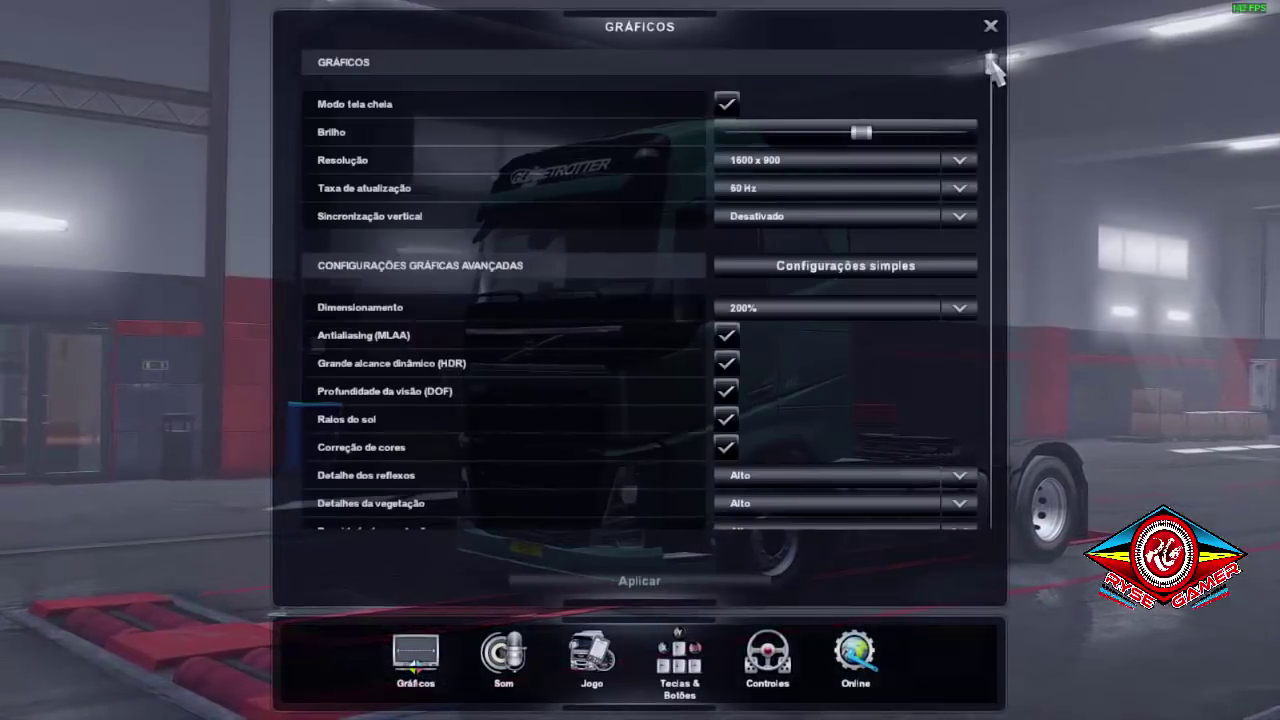
pyautogui.moveTo(991, 63)
pyautogui.mouseDown()
pyautogui.moveTo(988, 548)
pyautogui.moveTo(1014, 286)
pyautogui.moveTo(1001, 58)
pyautogui.mouseUp()
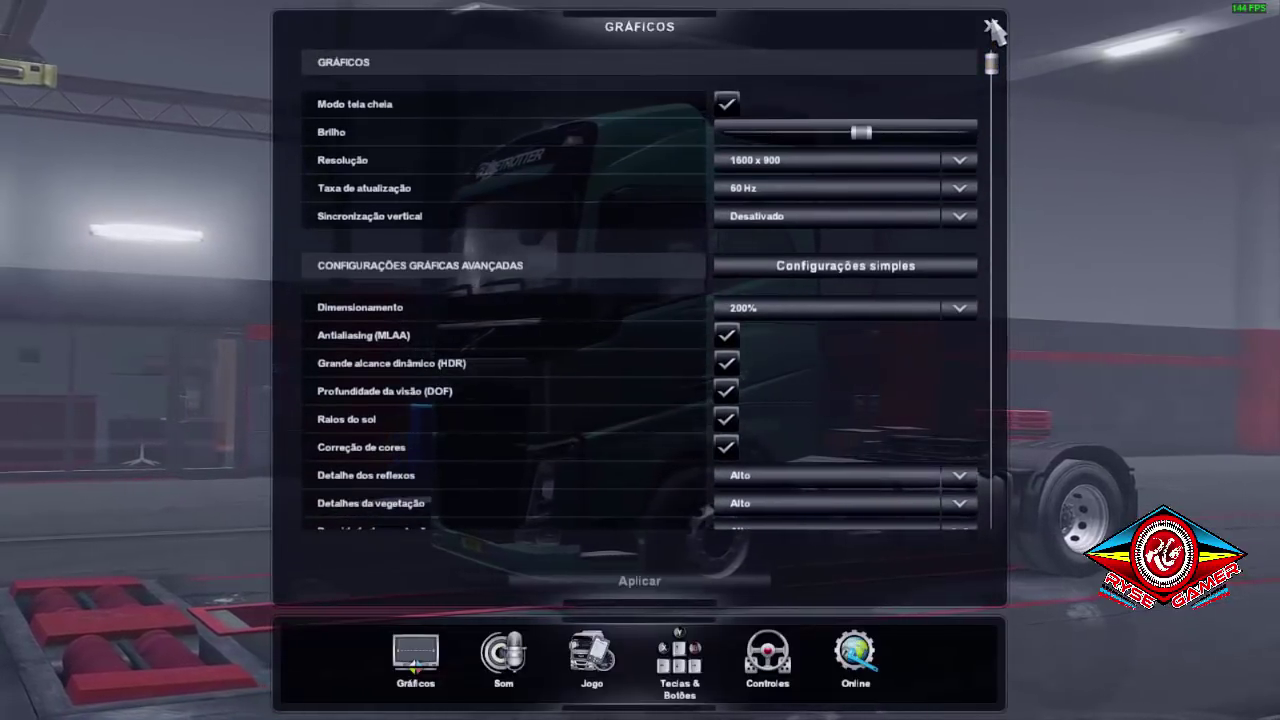
pyautogui.click(993, 30)
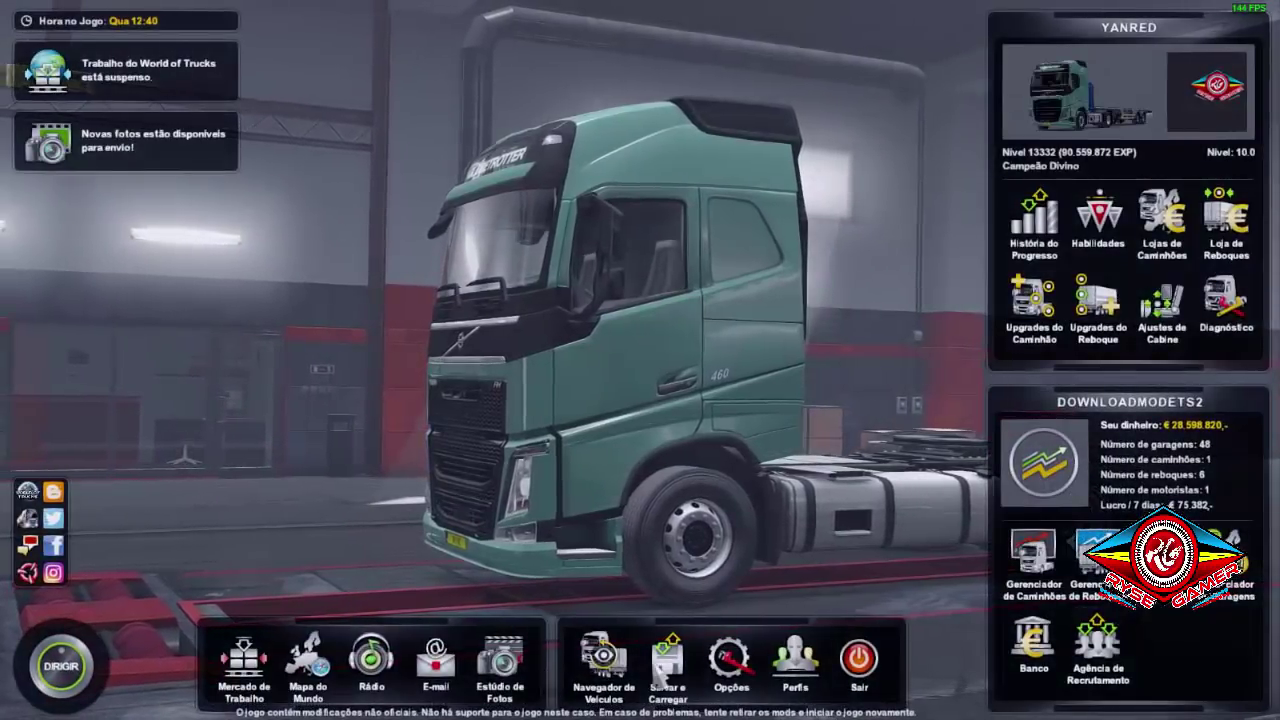
# - Set the rain probability to its maximum in the gameplay options and resume driving
pyautogui.click(731, 660)
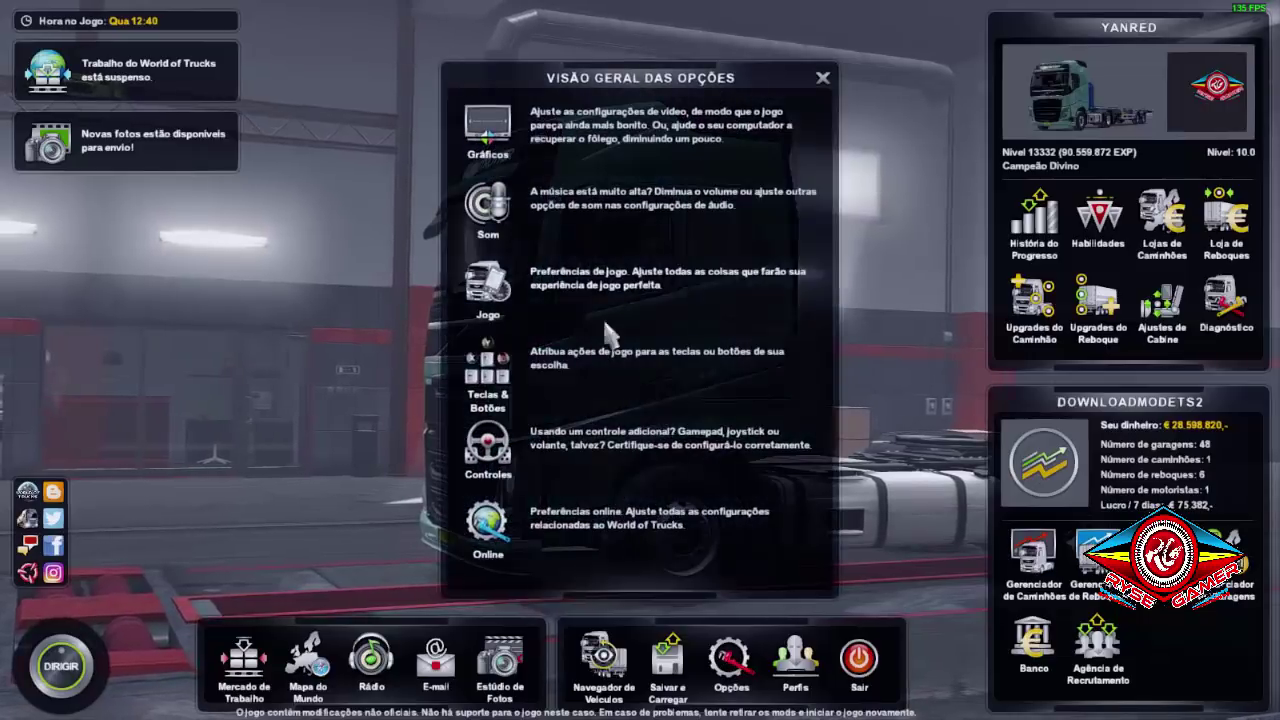
pyautogui.click(540, 288)
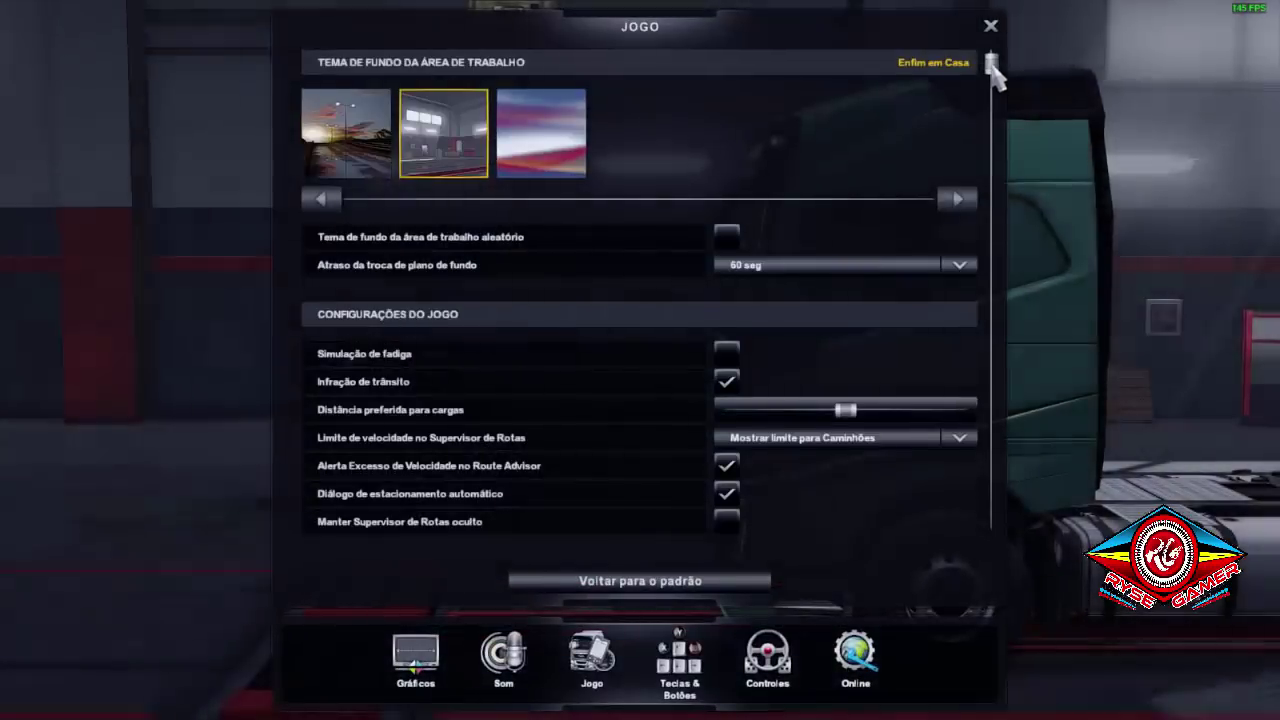
pyautogui.moveTo(992, 68); pyautogui.dragTo(992, 203)
pyautogui.moveTo(728, 298); pyautogui.dragTo(996, 310)
pyautogui.click(990, 26)
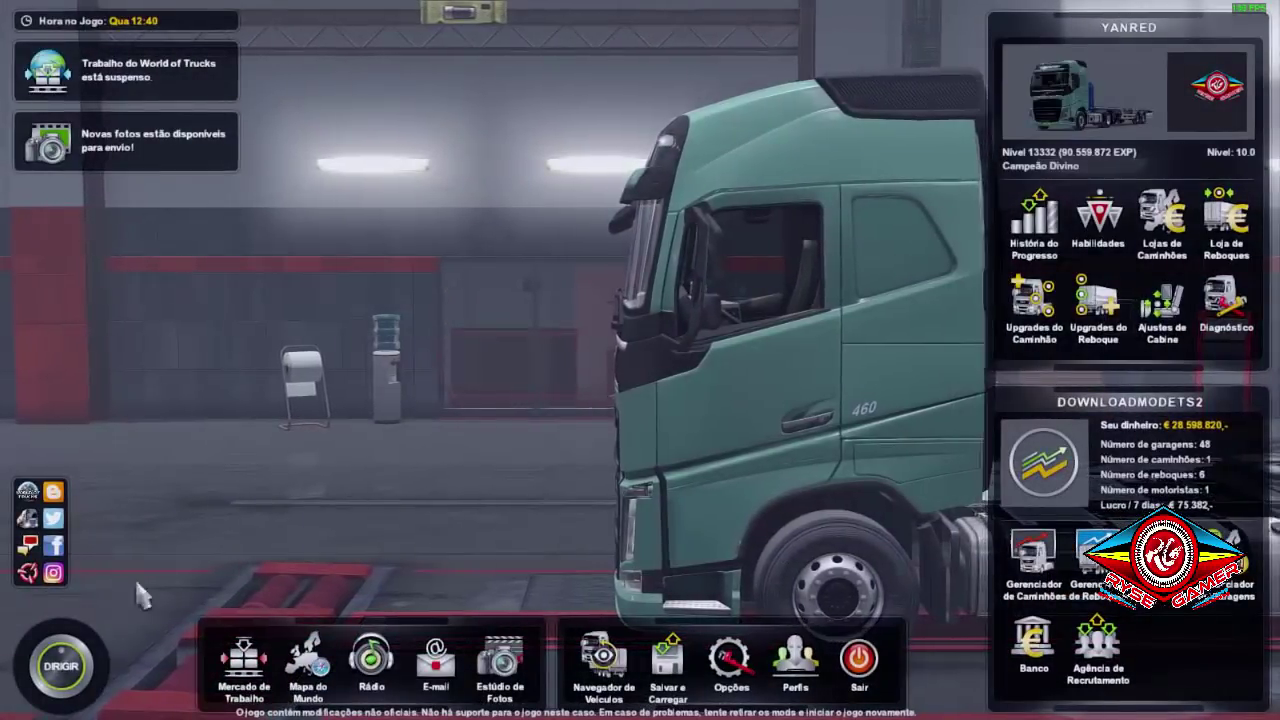
pyautogui.click(61, 666)
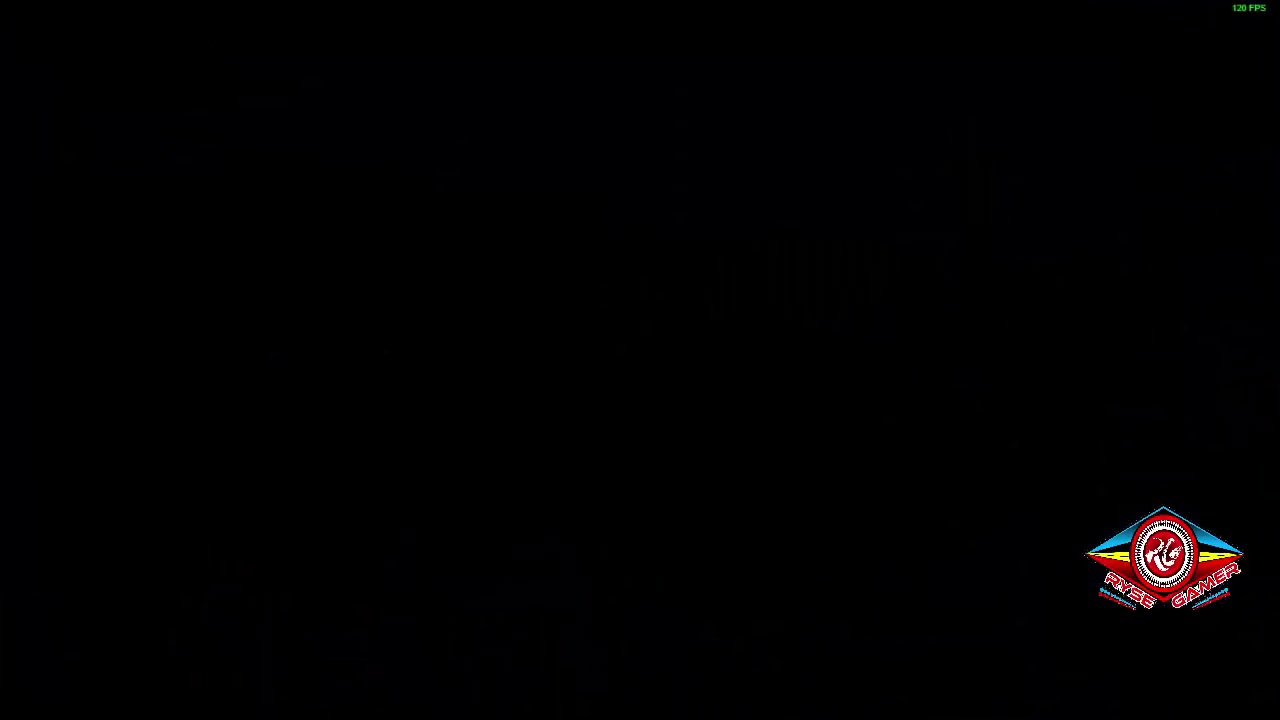
# - Set the in-game time to 18 with the console command g_set_time 18, and close the console
pyautogui.press('`')
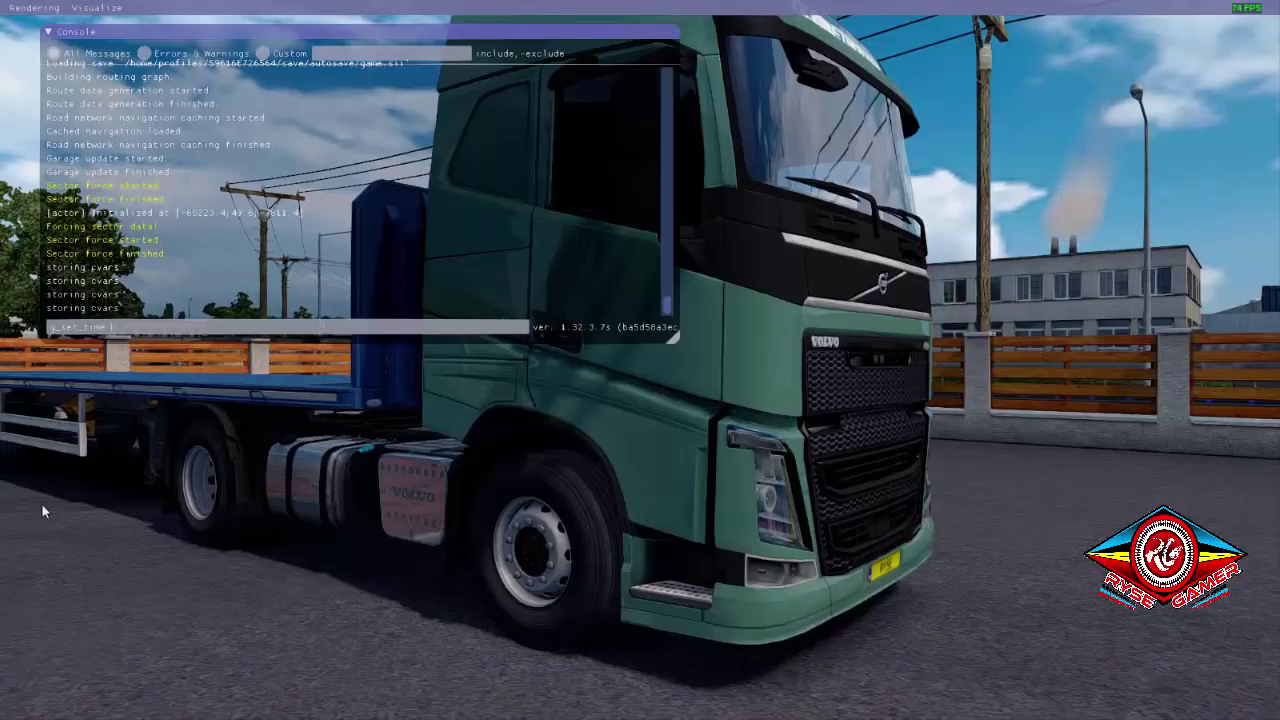
pyautogui.write('g_set_time 18')
pyautogui.press('Return')
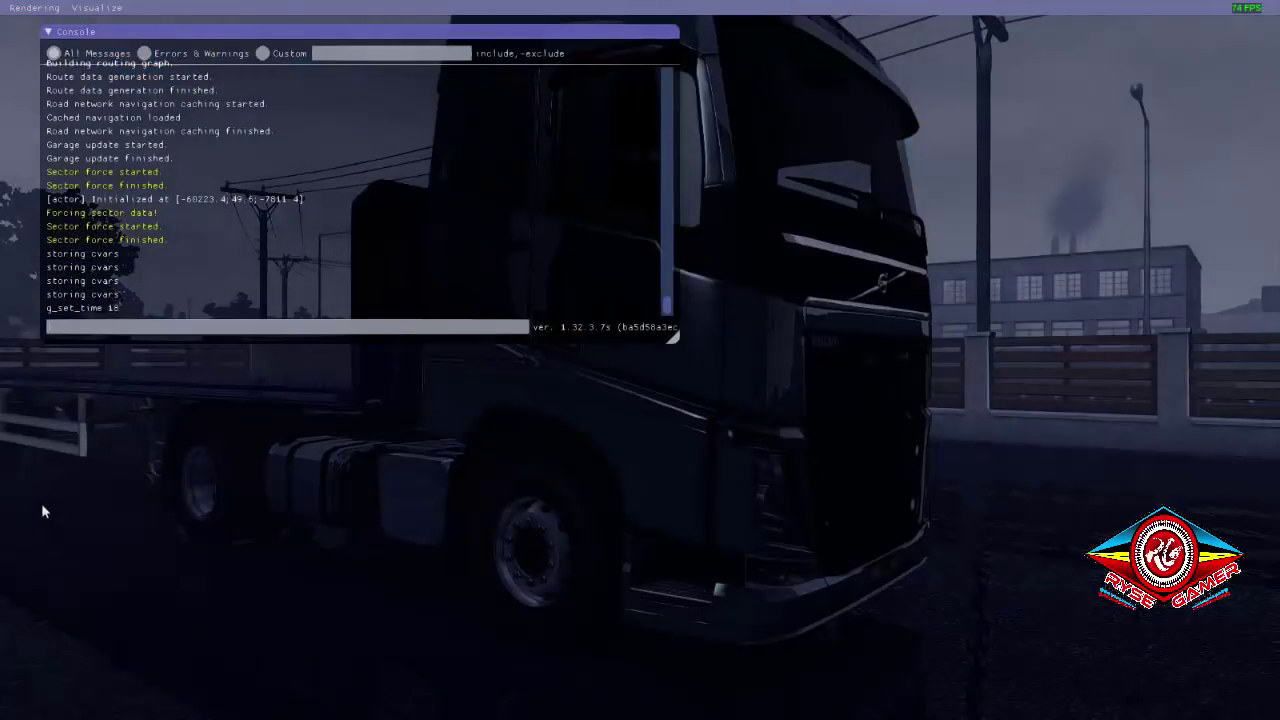
pyautogui.press('`')
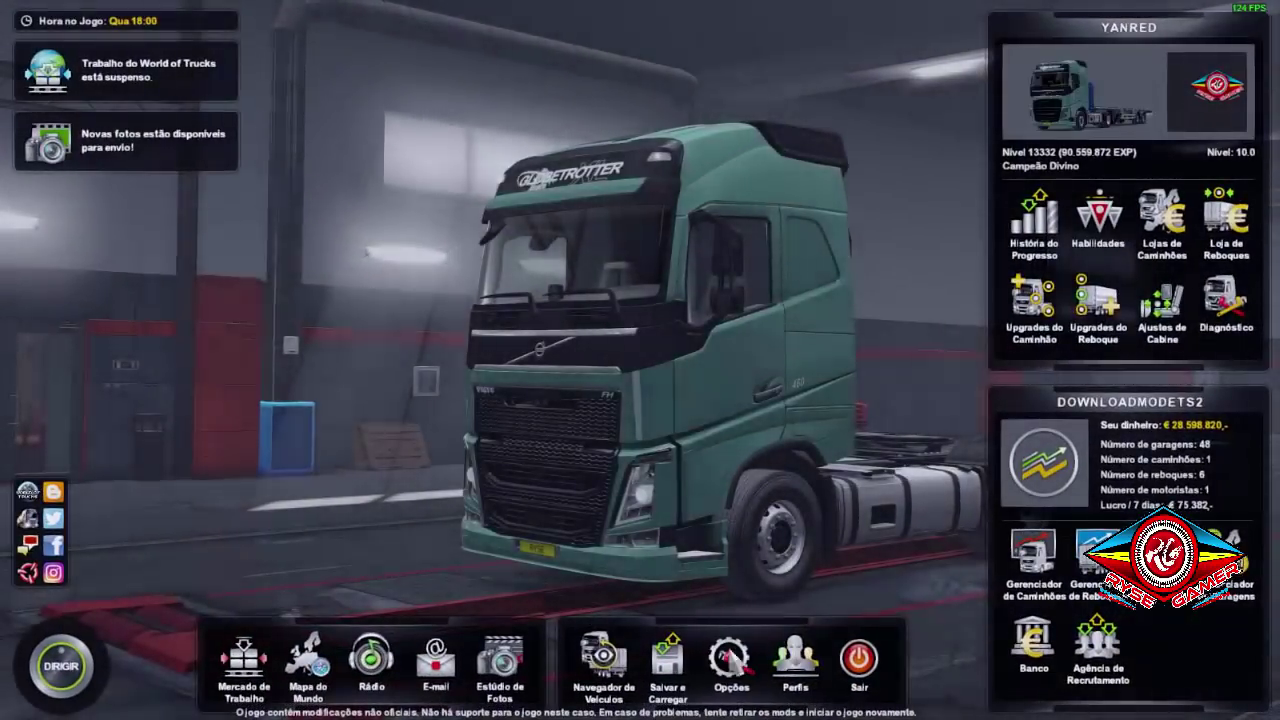
# - Check the sound options, including the sound effects volume, and close them
pyautogui.click(731, 660)
pyautogui.click(620, 200)
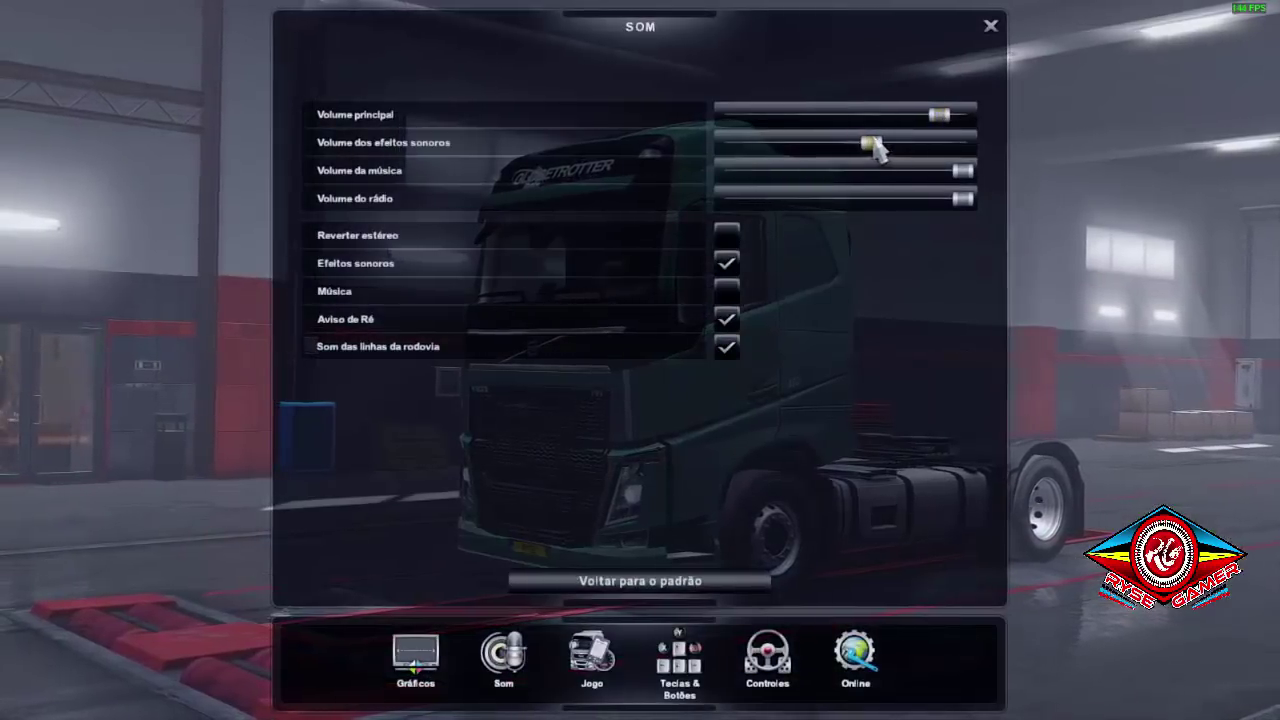
pyautogui.click(990, 27)
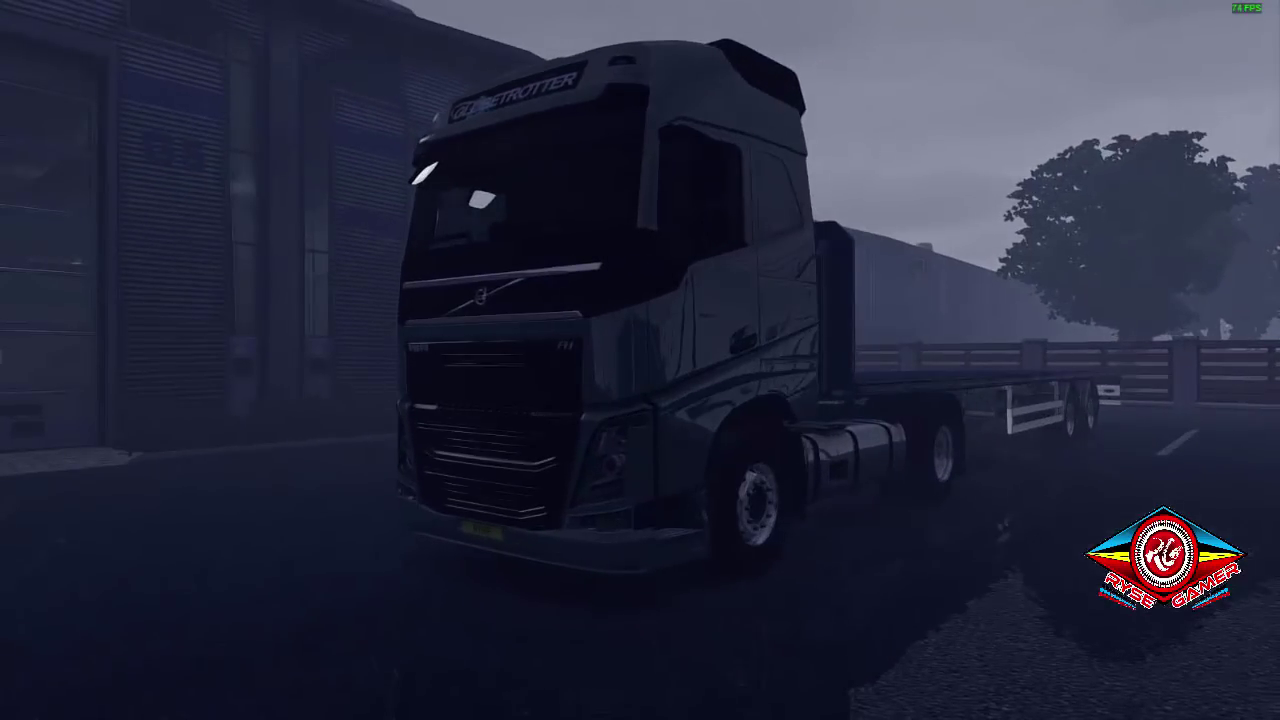
# - Run the console commands g_set_time 17 and g_set_time 19 to change the time of day, and close the console
pyautogui.press('`')
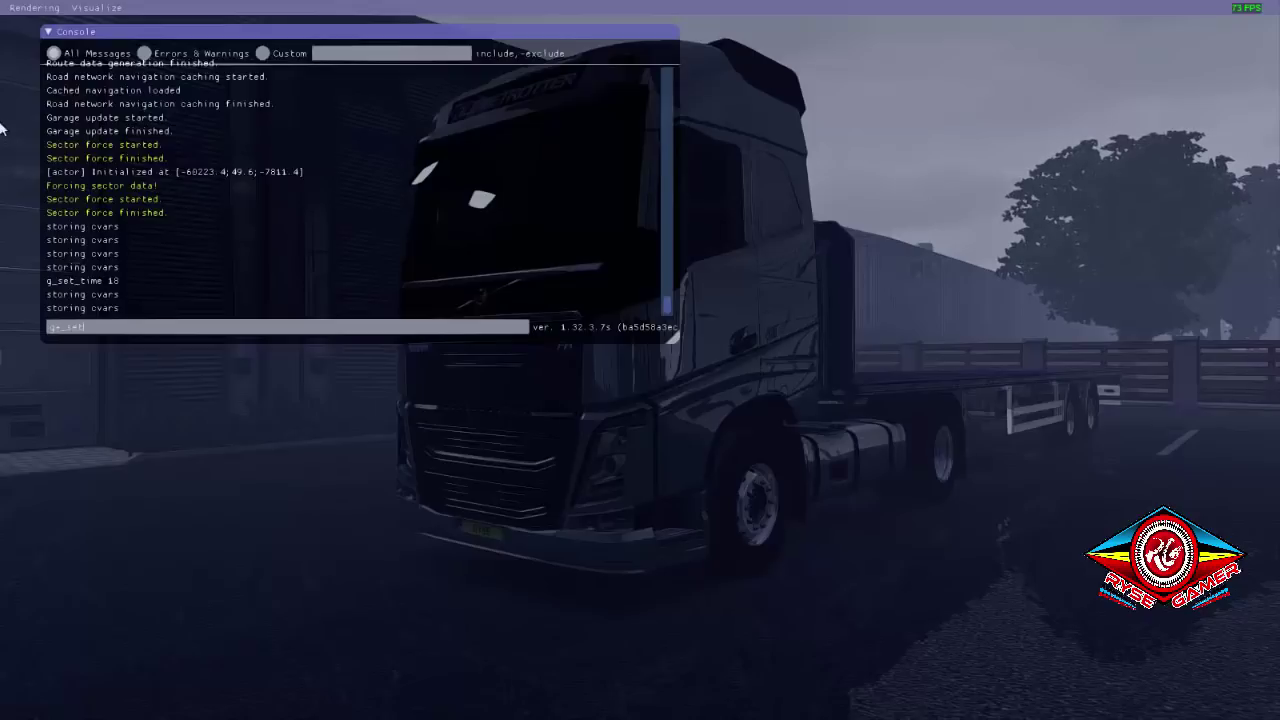
pyautogui.write('g_set')
pyautogui.press('Return')
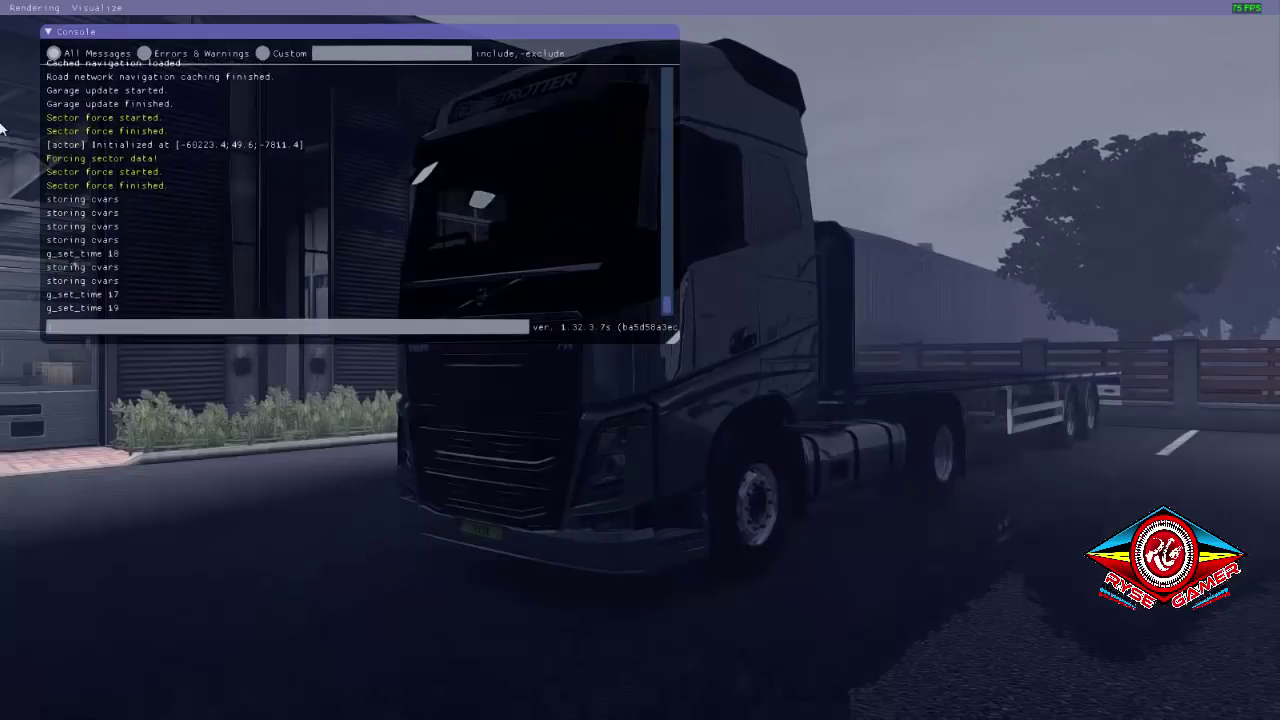
pyautogui.press('`')
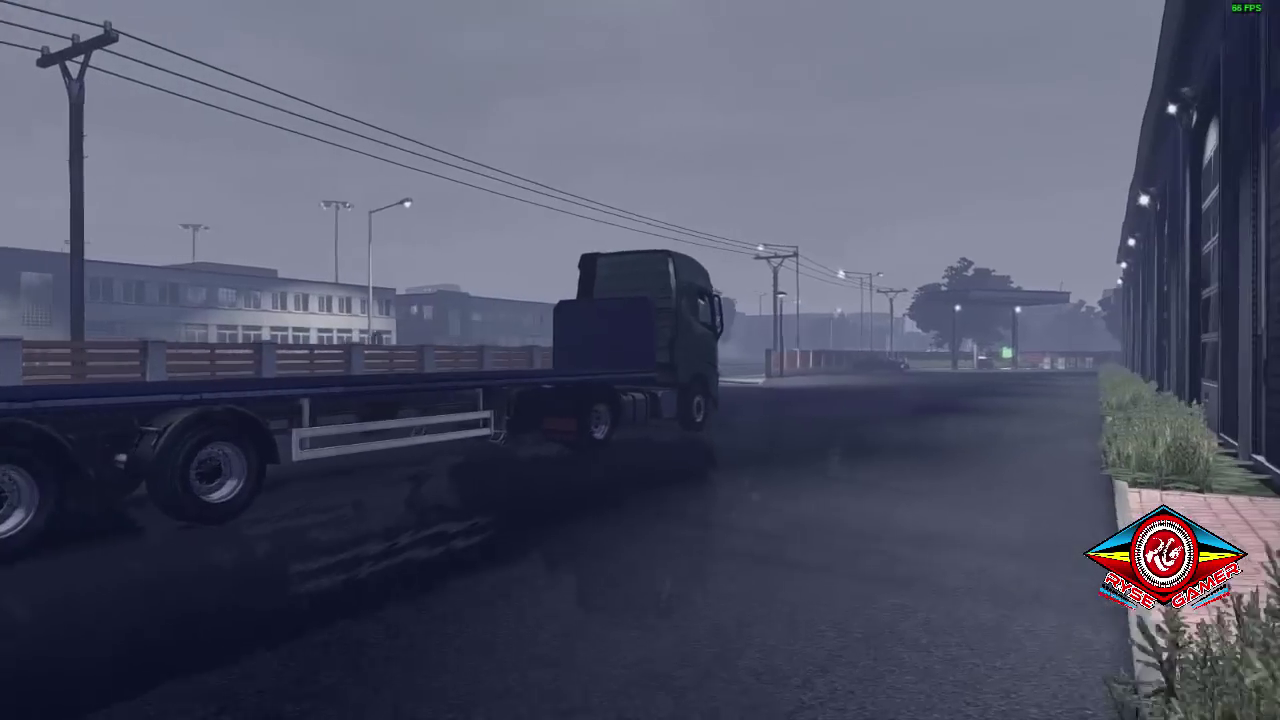
# - Lower the rain probability to about a fifth of its range in the gameplay options and resume driving
pyautogui.press('Escape')
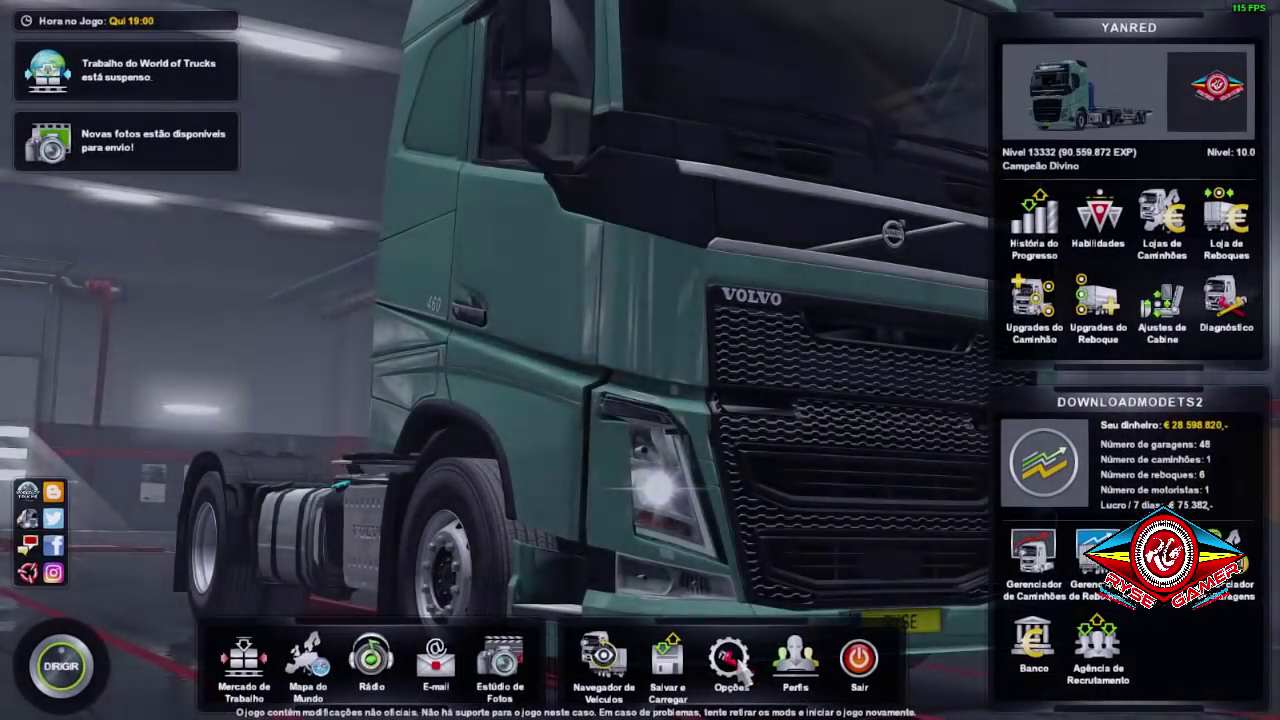
pyautogui.click(731, 660)
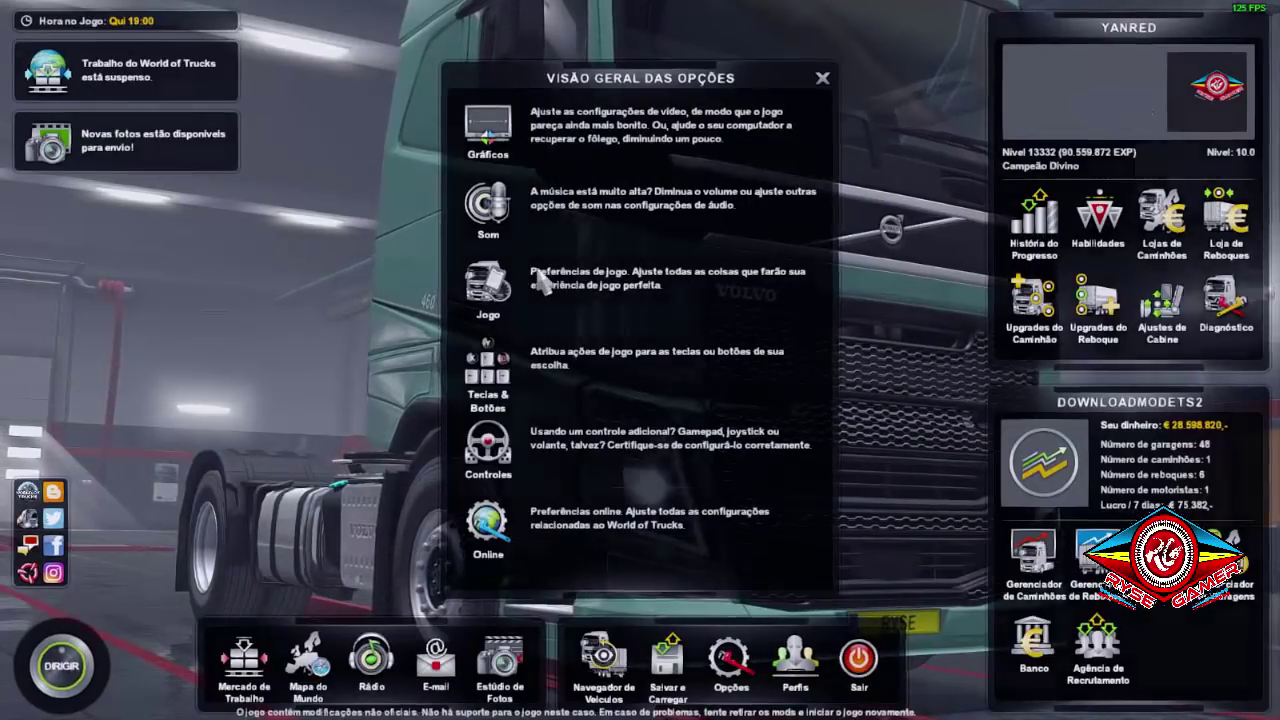
pyautogui.click(539, 282)
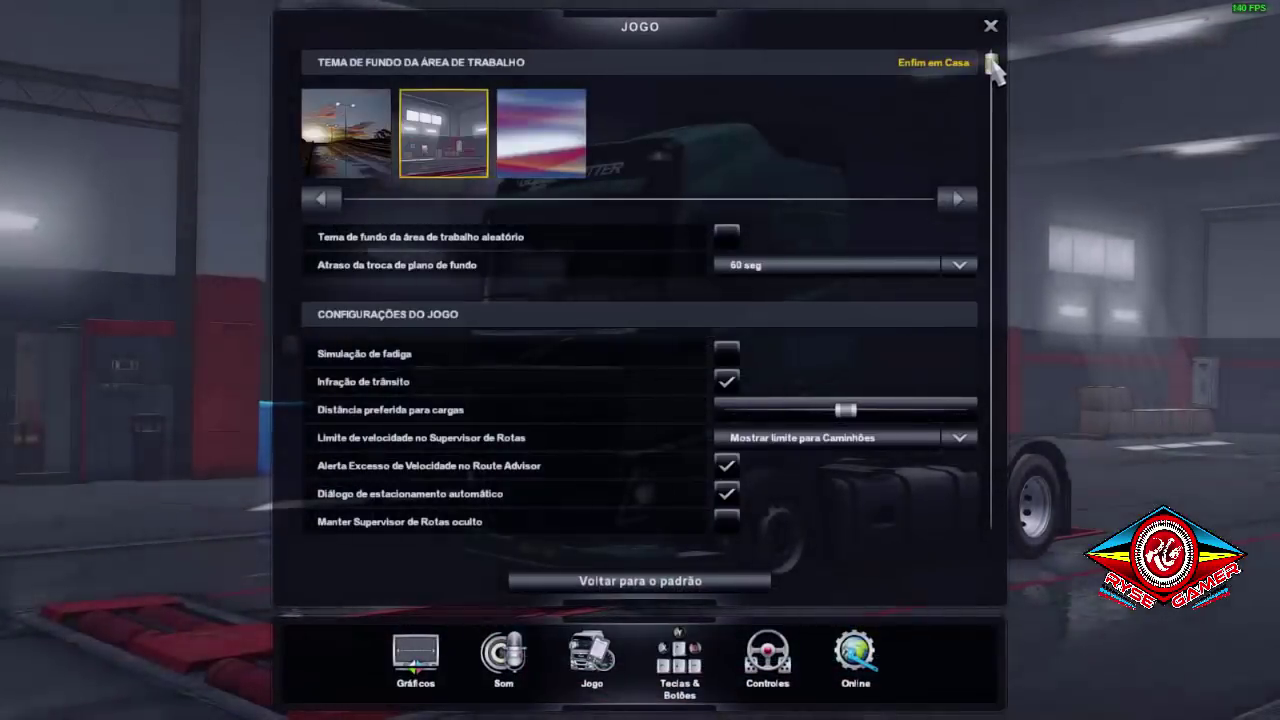
pyautogui.moveTo(992, 63); pyautogui.dragTo(994, 223)
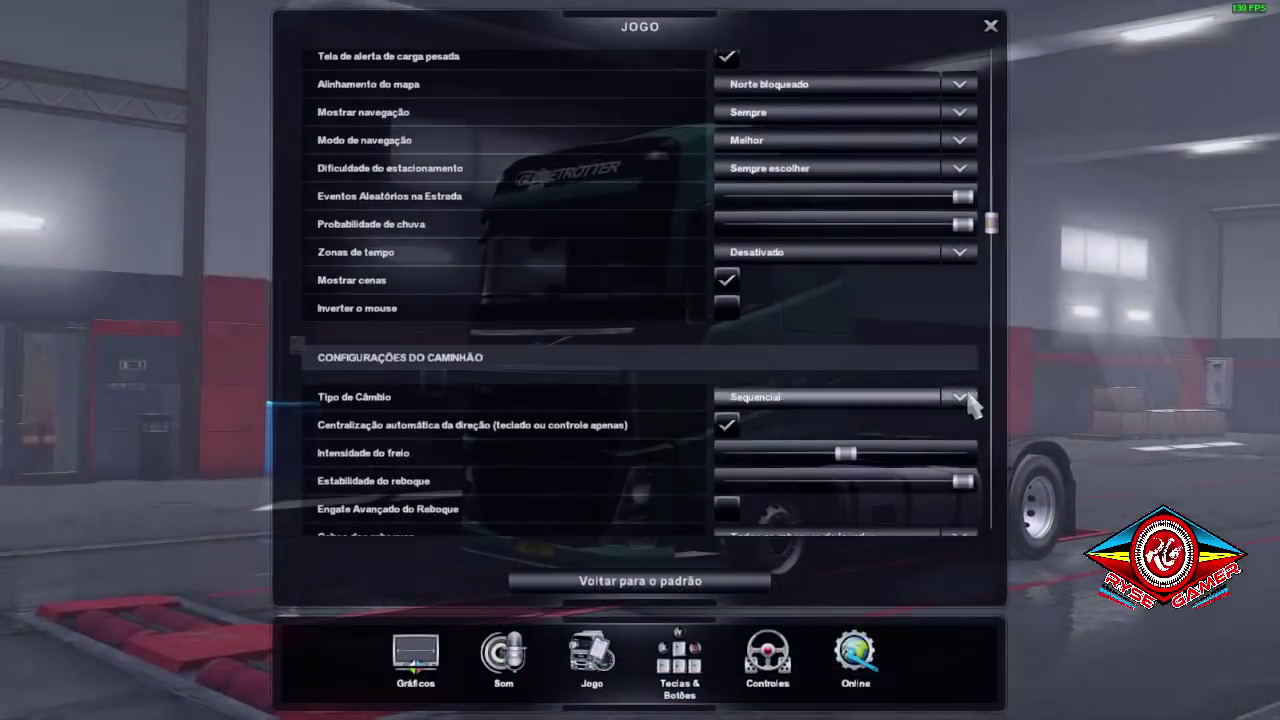
pyautogui.moveTo(988, 222); pyautogui.dragTo(1017, 214)
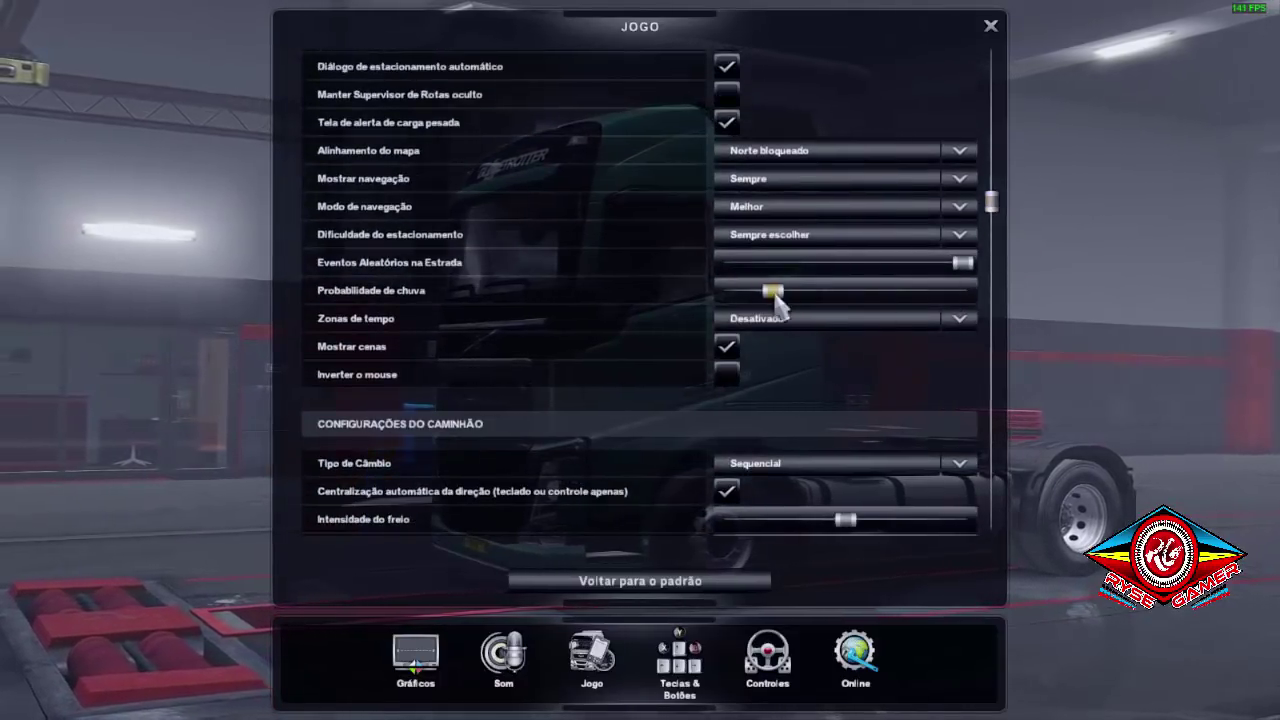
pyautogui.click(990, 26)
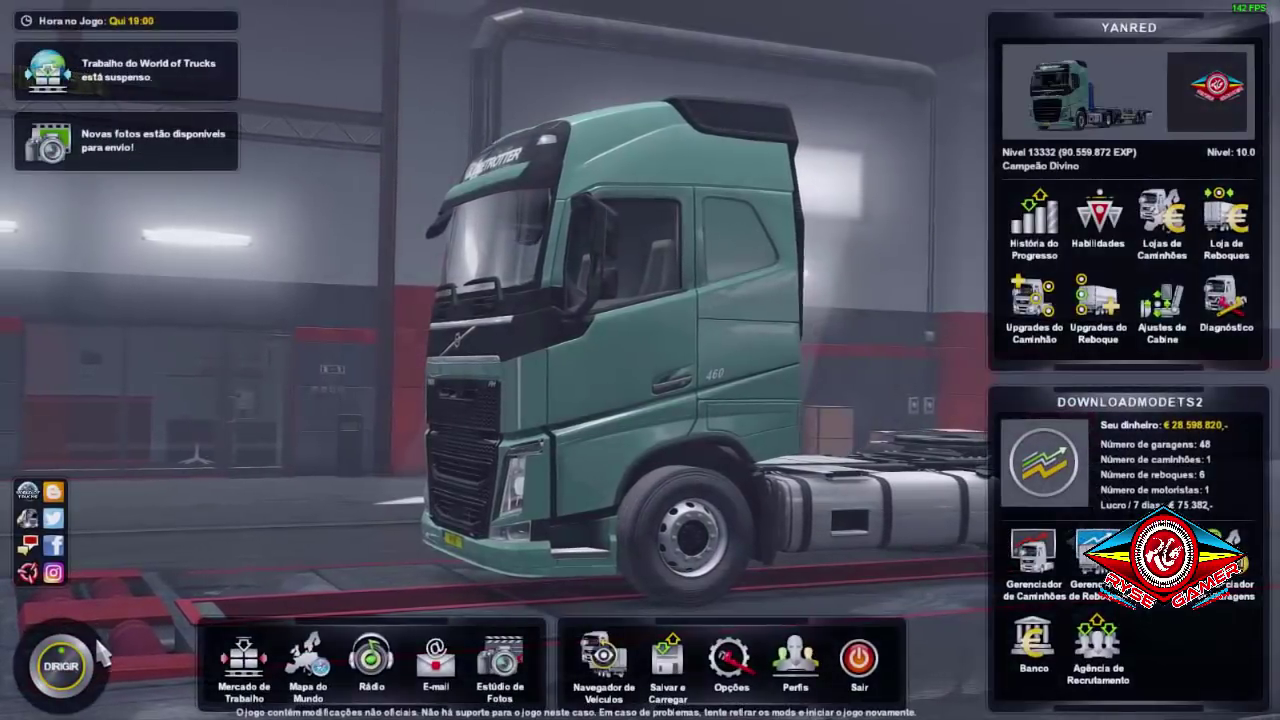
pyautogui.click(98, 652)
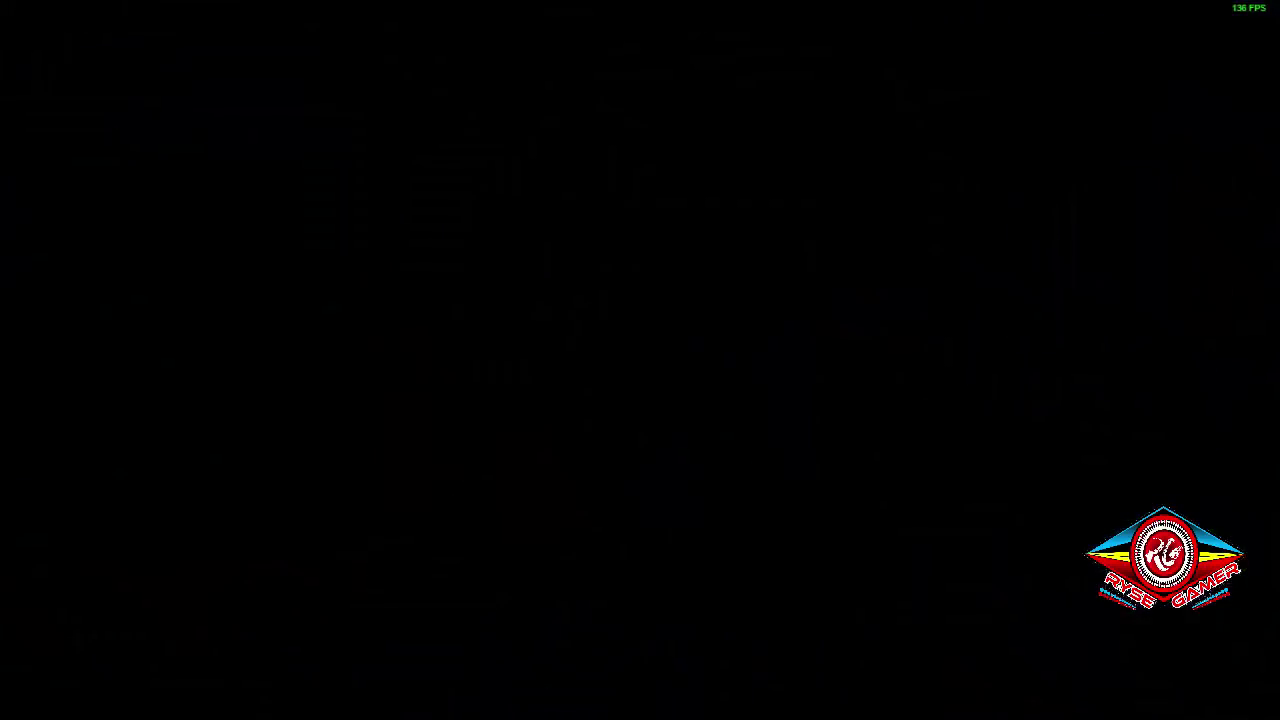
# - Run the console commands g_set_time 14, g_set_time 15 and g_set_time 18 to change the time of day, and close the console
pyautogui.press('`')
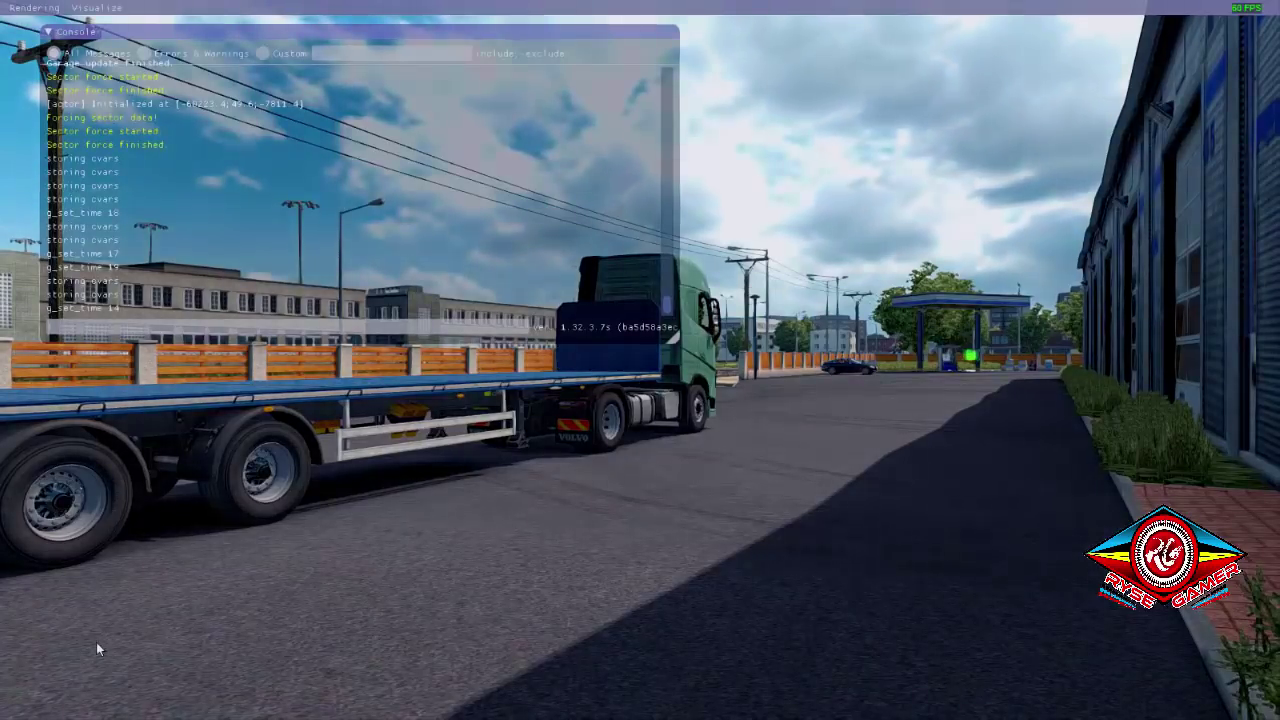
pyautogui.press('`')
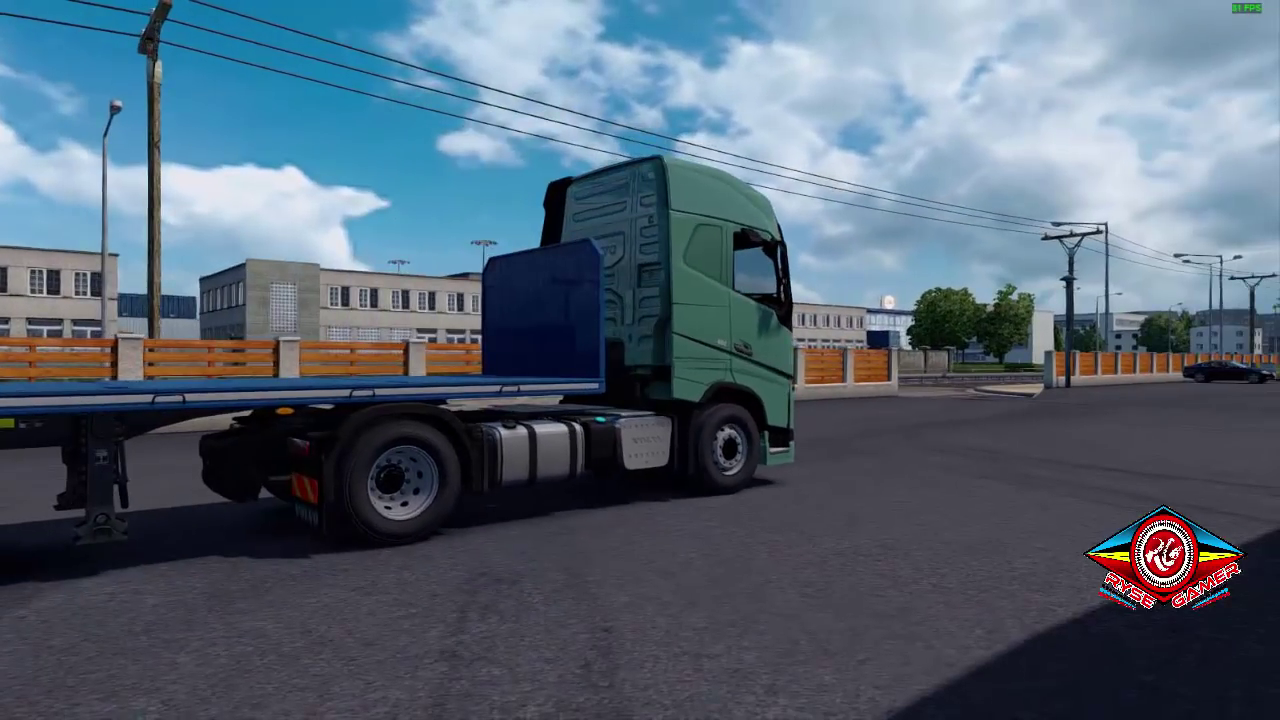
pyautogui.press('`')
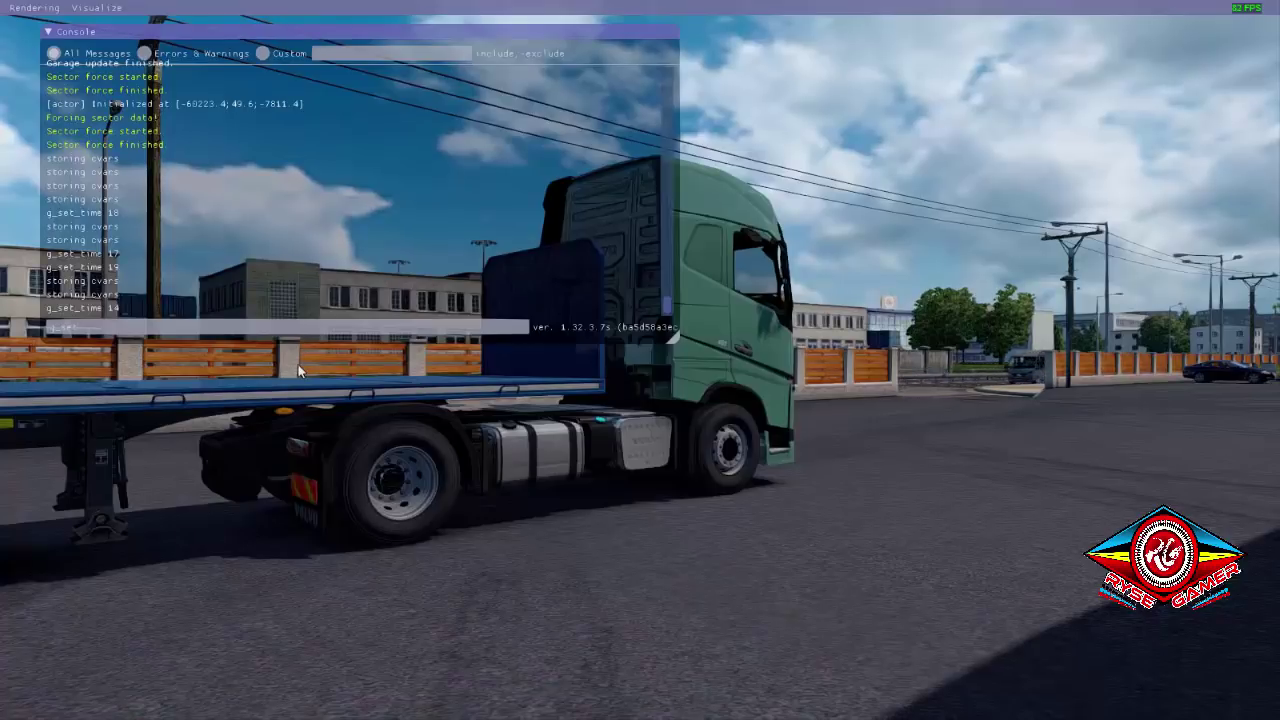
pyautogui.write('g_set_time 1')
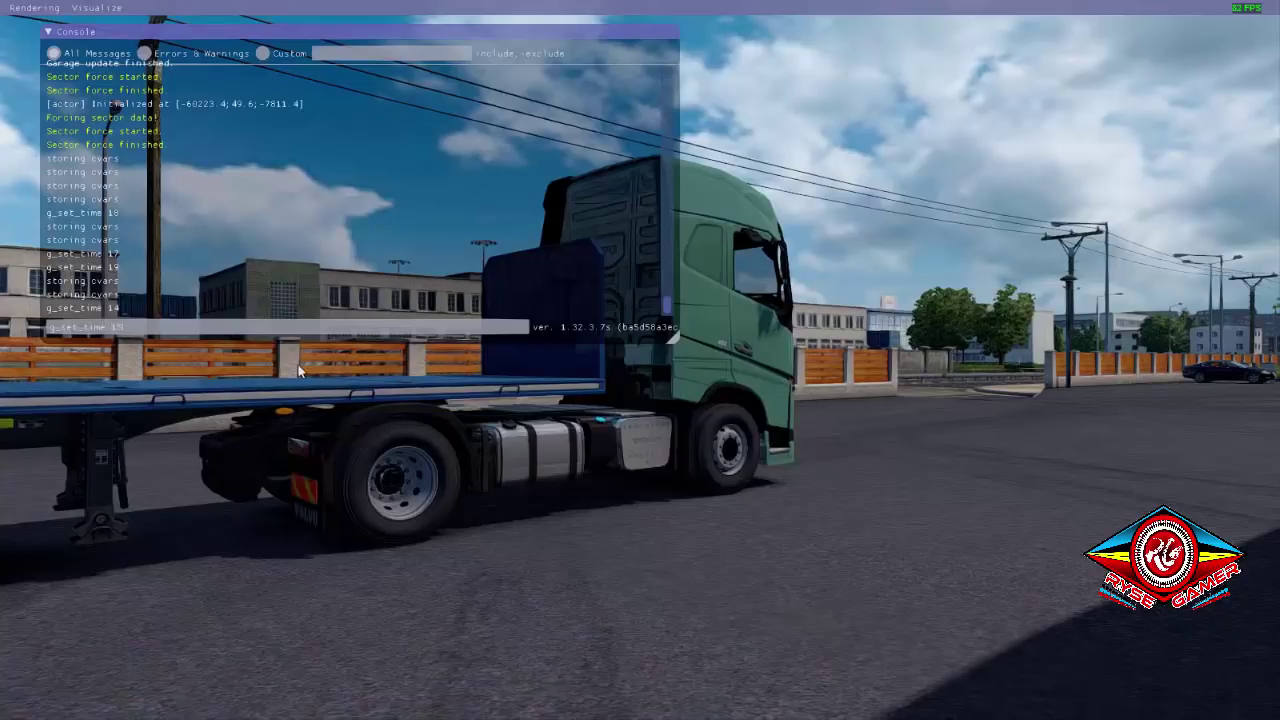
pyautogui.write('5')
pyautogui.press('Return')
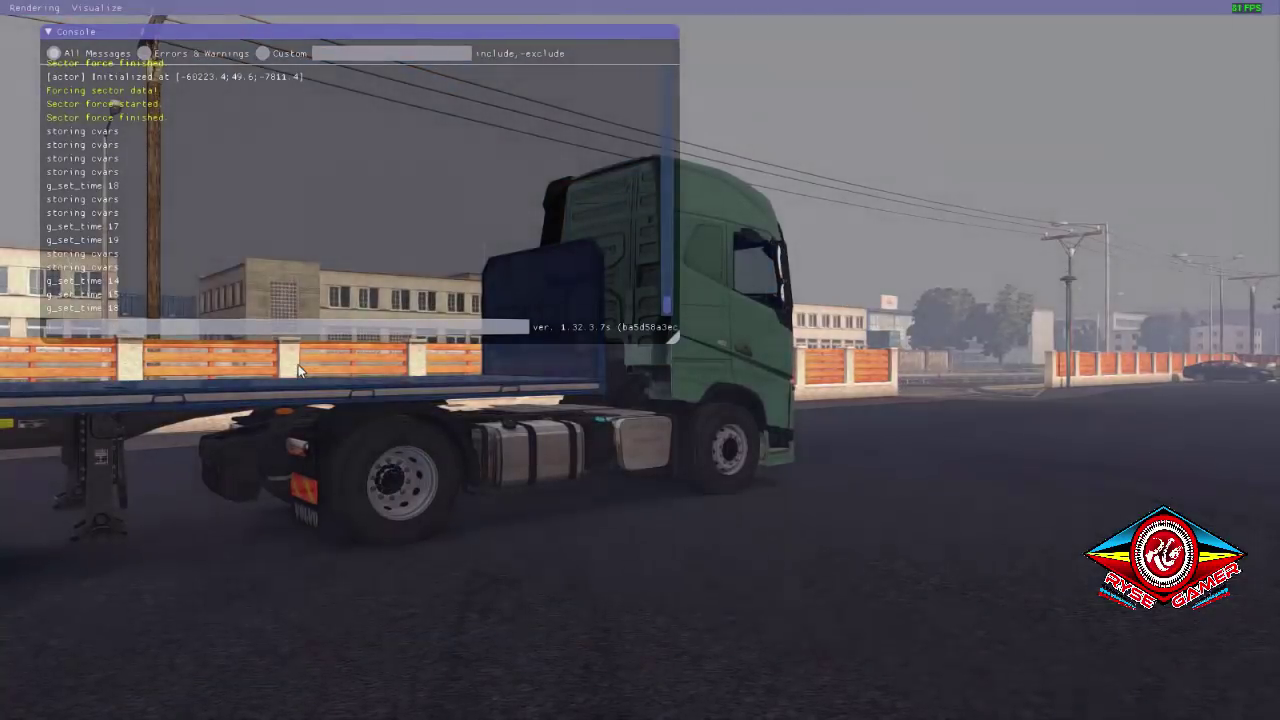
pyautogui.press('`')
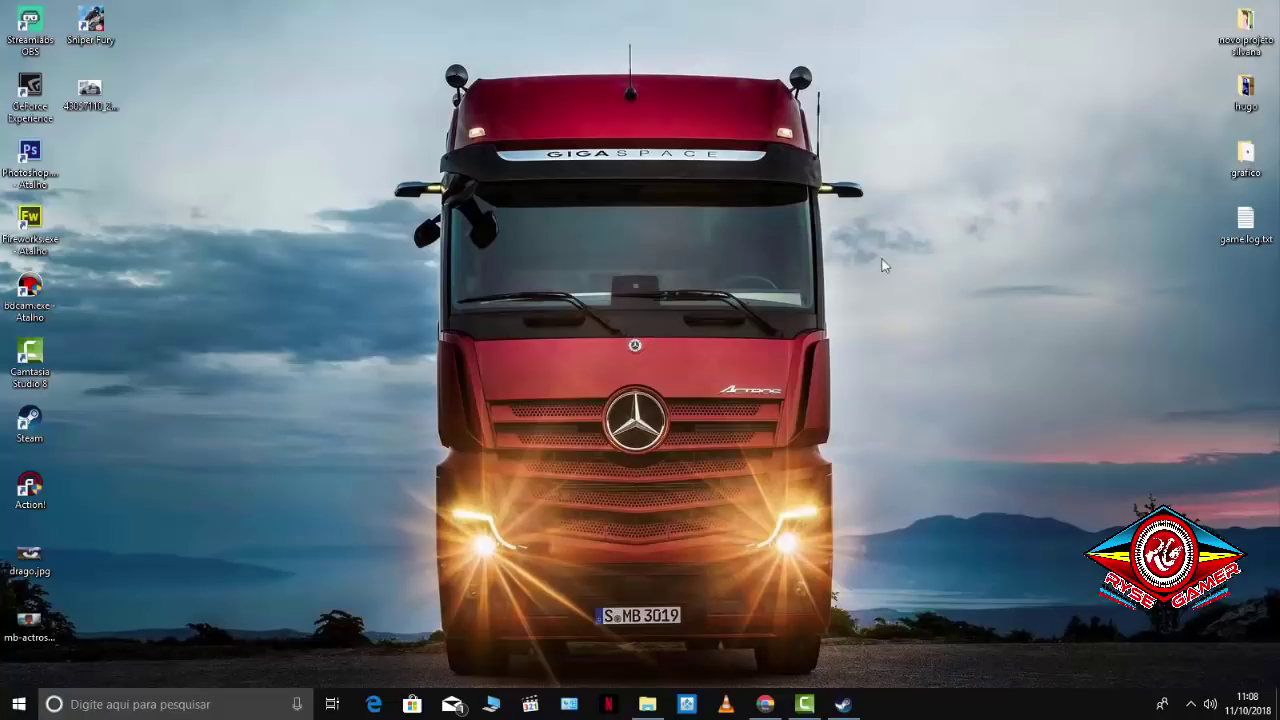
# - Switch to File Explorer and open Program Files (x86) > steamapps > common > Euro Truck Simulator 2 > bin > win_x64 on the Seagate Expansion Drive (O:)
pyautogui.click(660, 708)
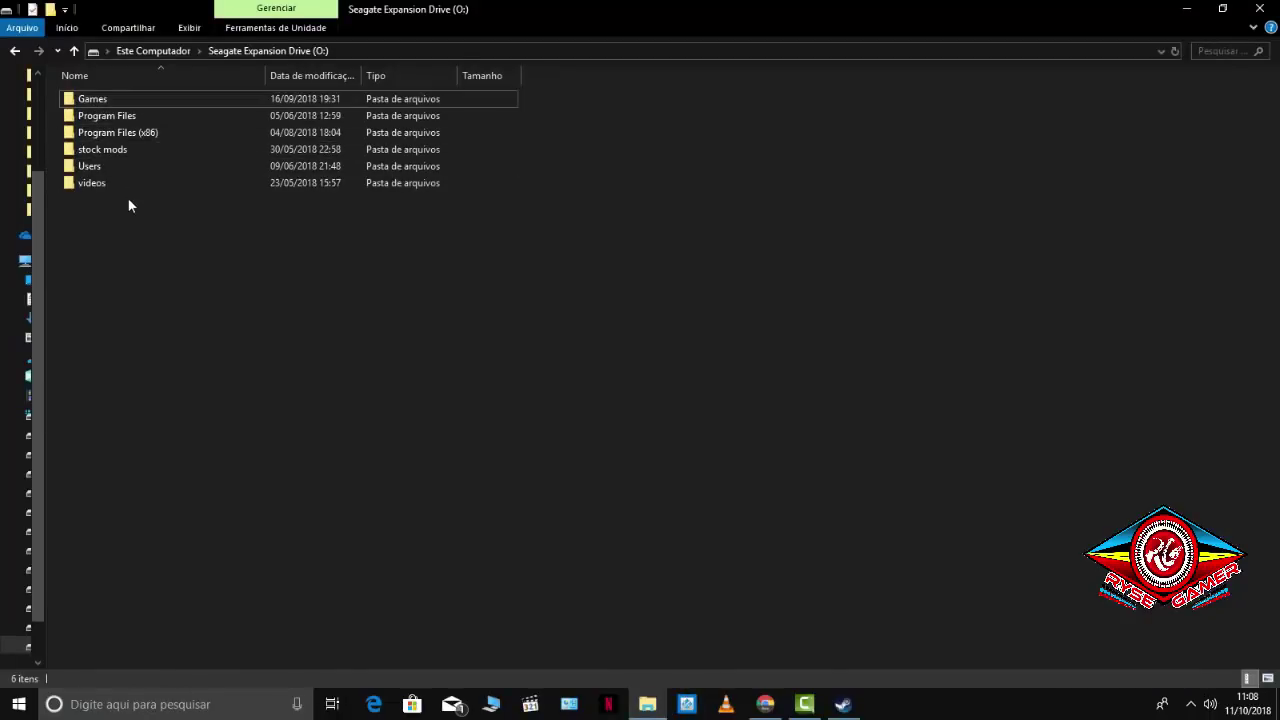
pyautogui.doubleClick(153, 132)
pyautogui.doubleClick(153, 132)
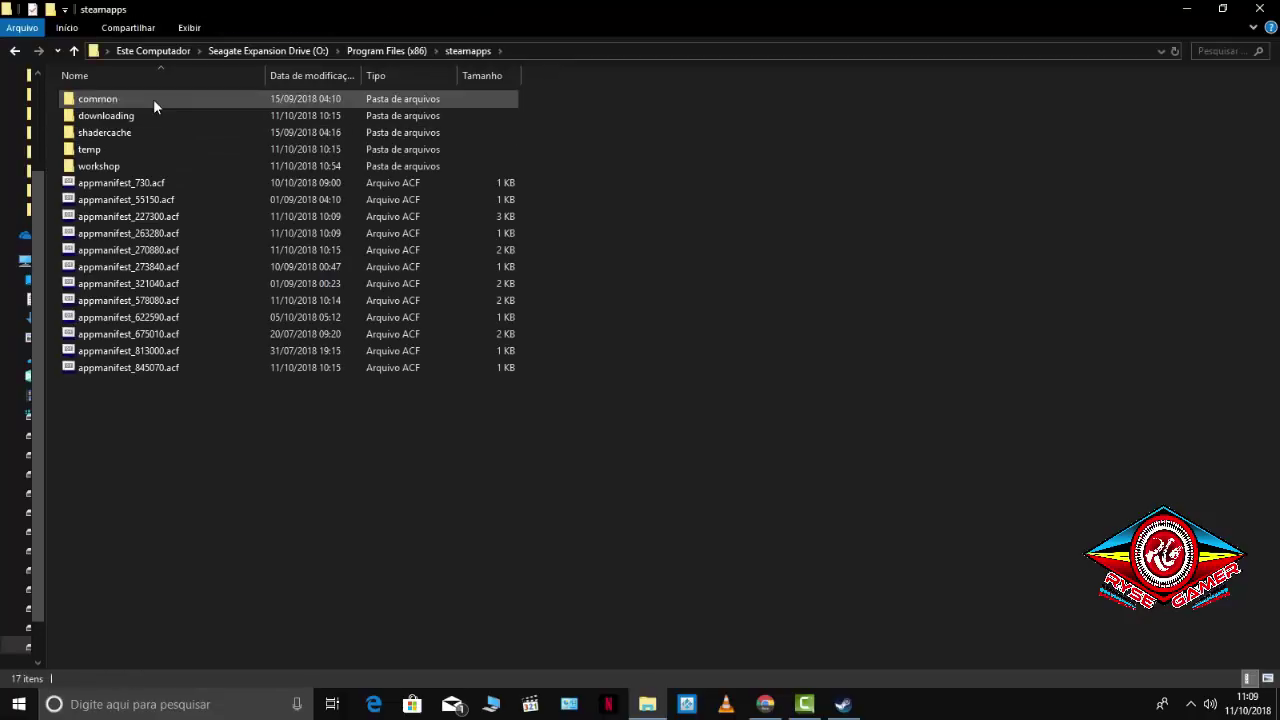
pyautogui.doubleClick(153, 100)
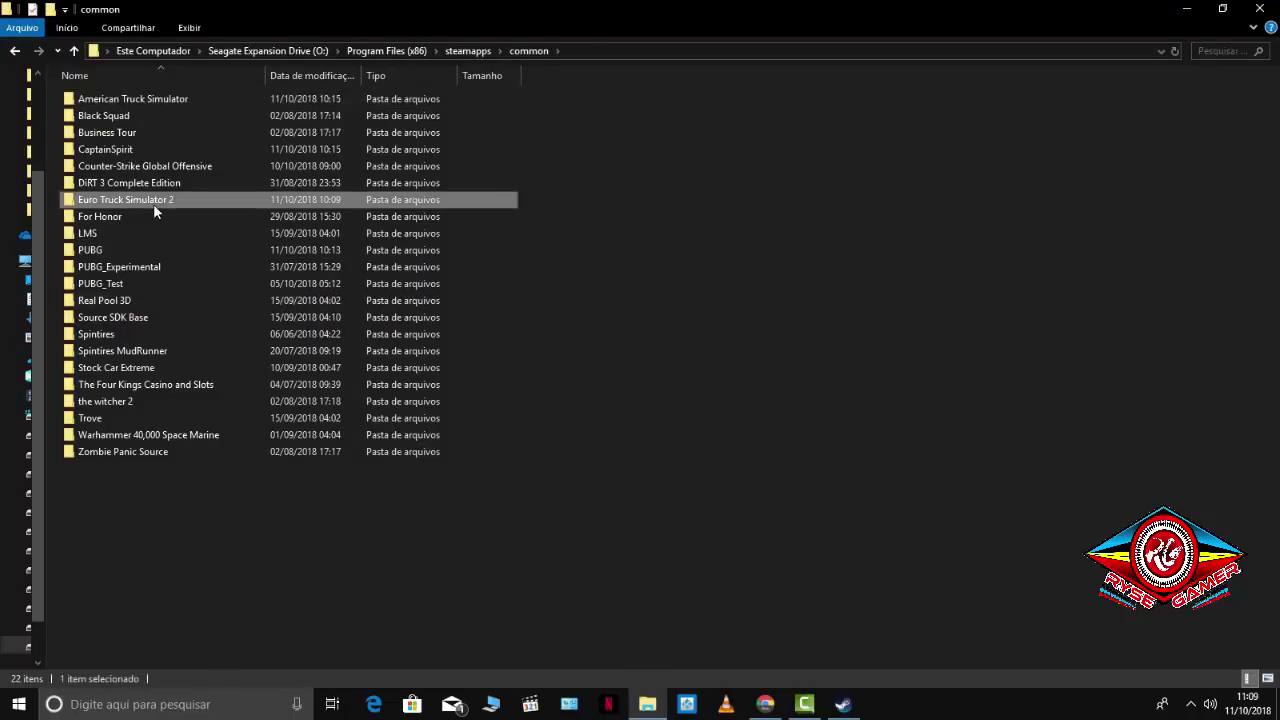
pyautogui.doubleClick(153, 201)
pyautogui.doubleClick(161, 101)
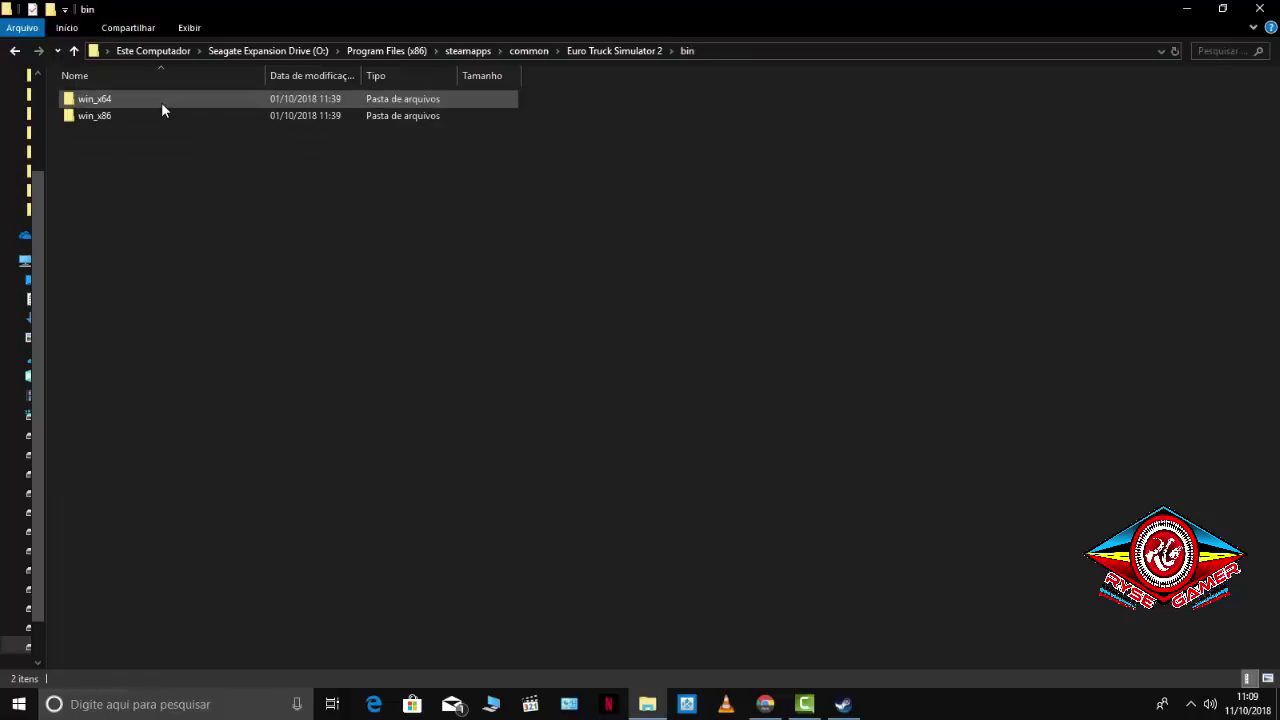
pyautogui.doubleClick(160, 99)
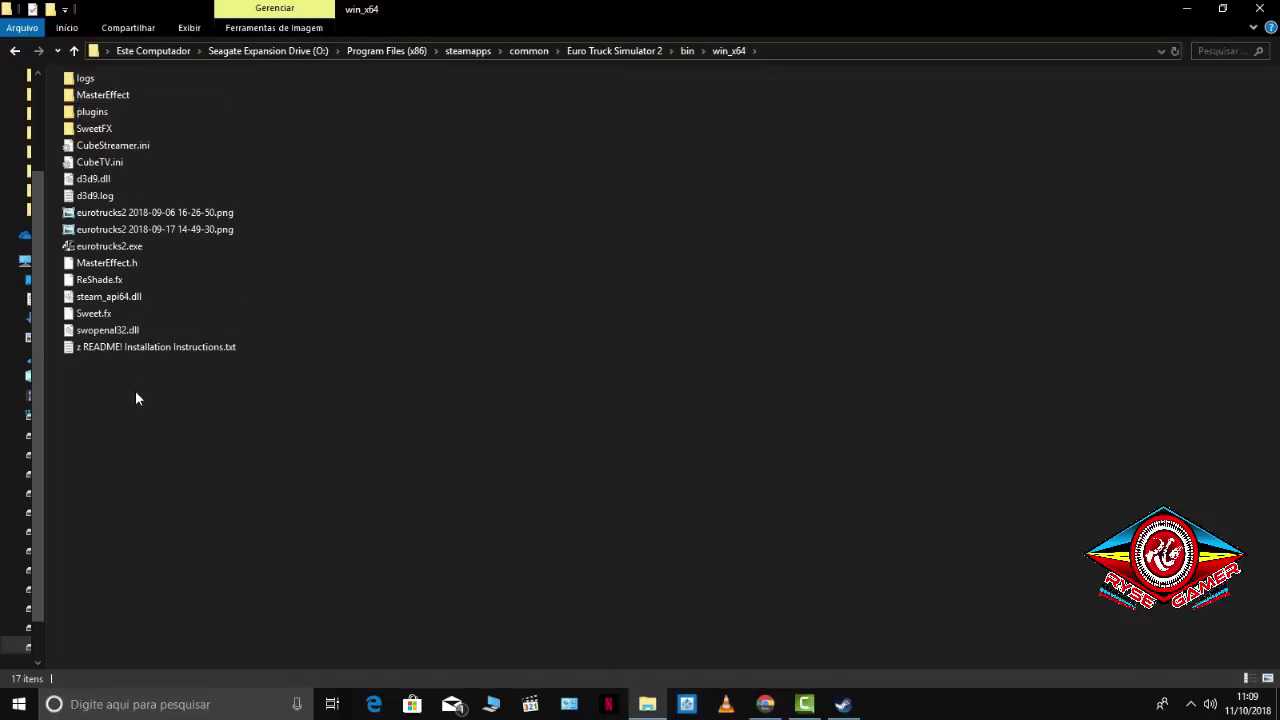
# - Look inside the plugins folder of win_x64, return to the parent folder and minimize the window
pyautogui.doubleClick(100, 112)
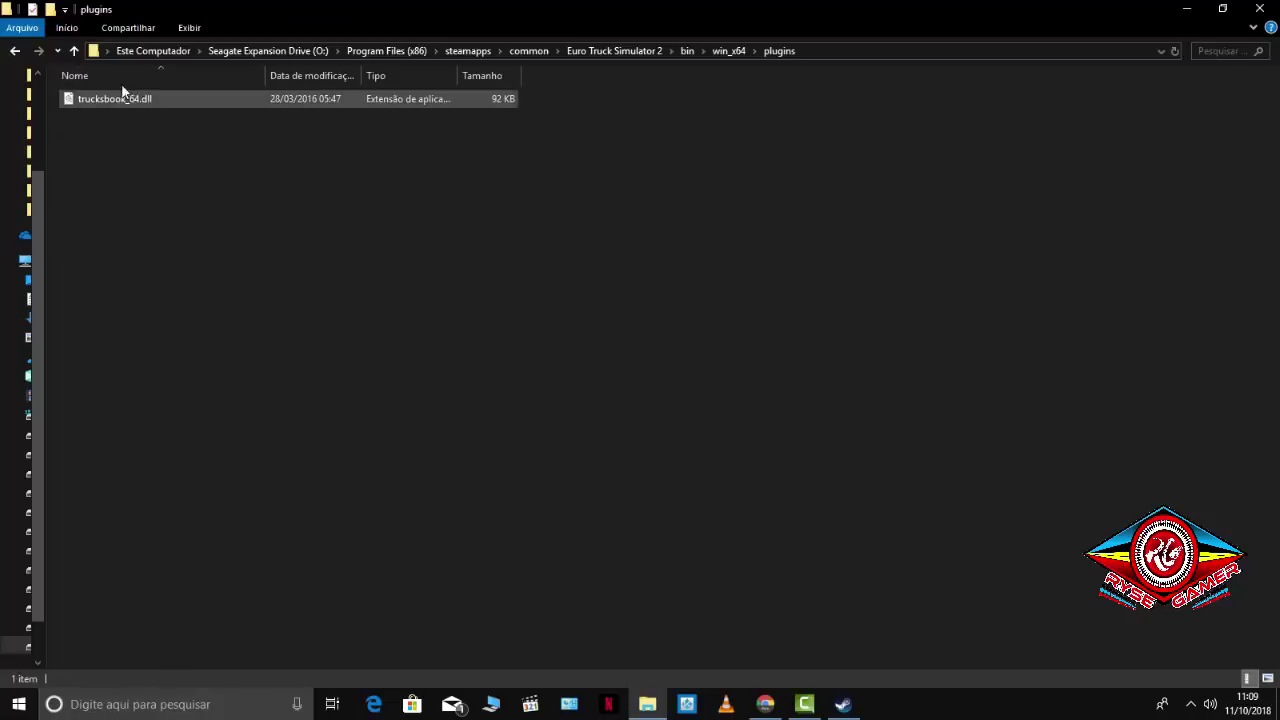
pyautogui.click(72, 52)
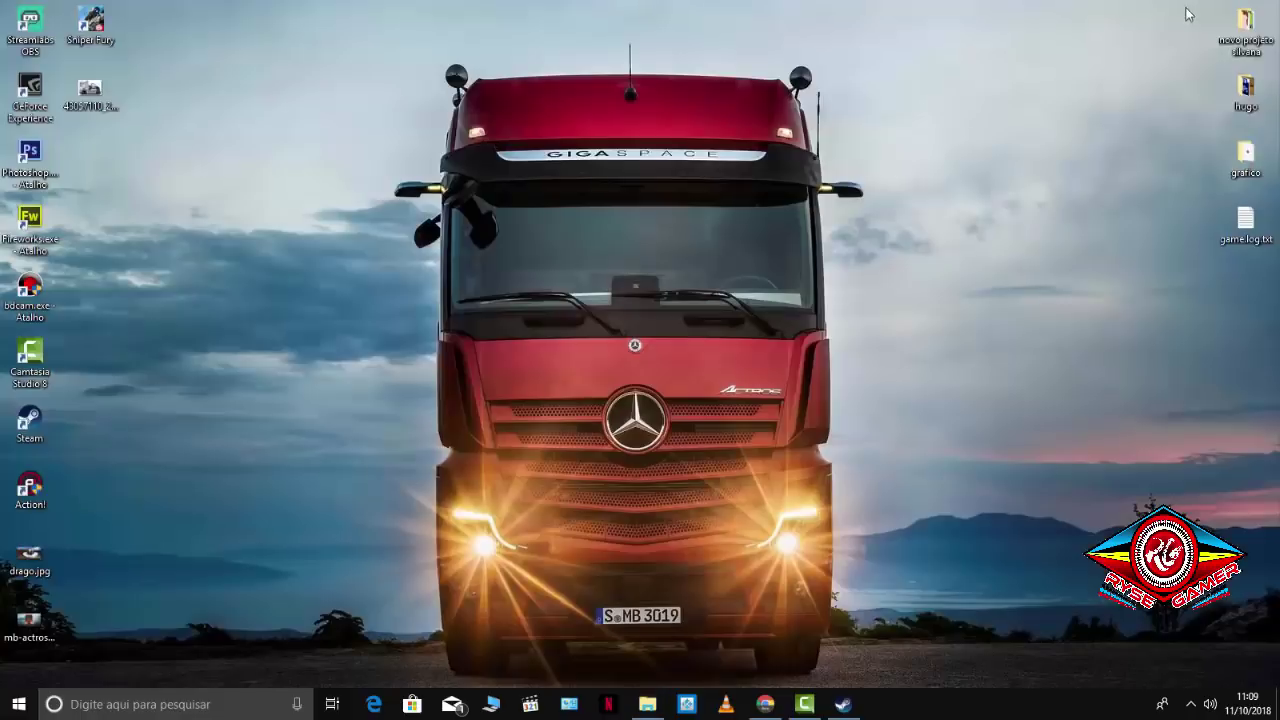
pyautogui.click(1186, 9)
# - Switch to Steam, review the local files options in the properties of Euro Truck Simulator 2, and close the dialog
pyautogui.click(843, 704)
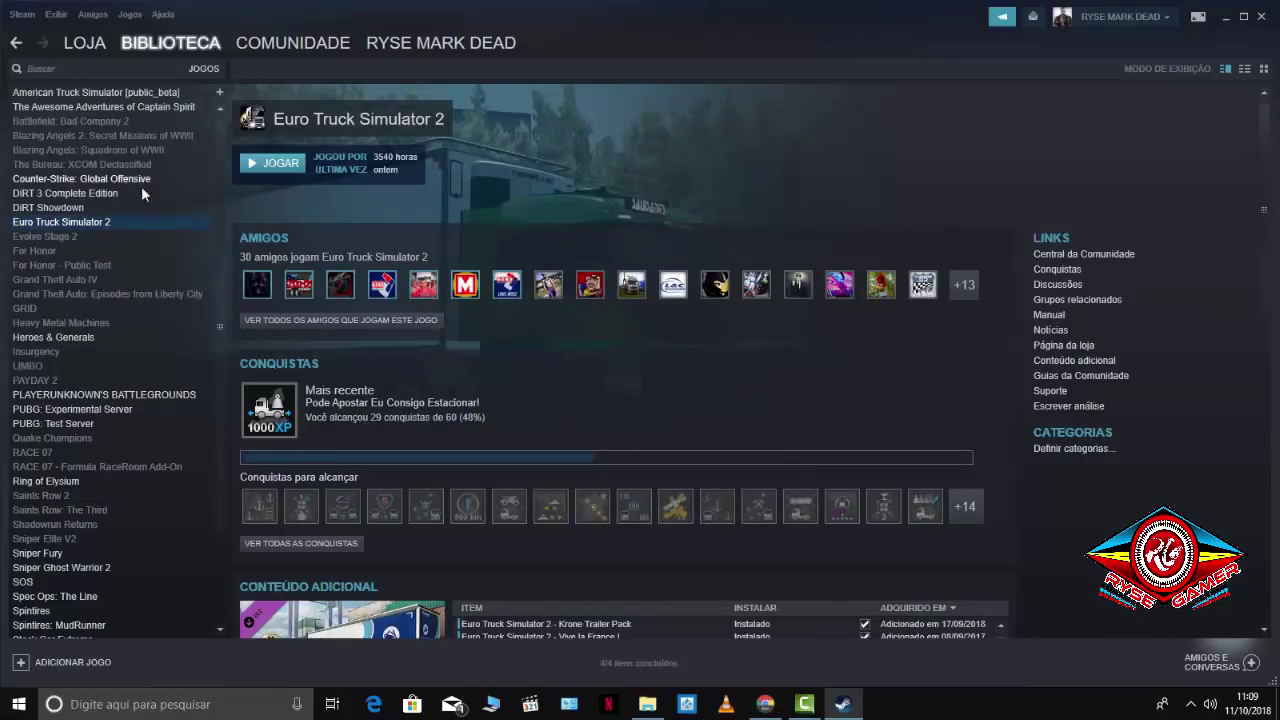
pyautogui.rightClick(96, 228)
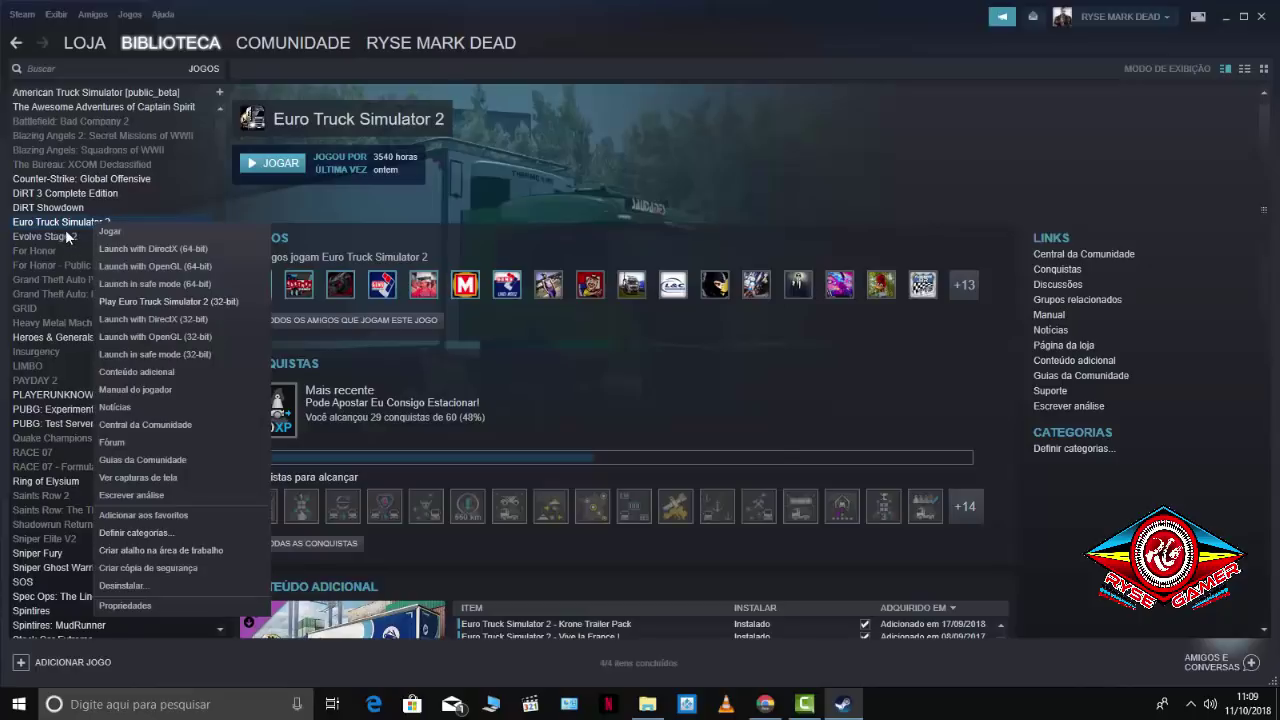
pyautogui.rightClick(65, 225)
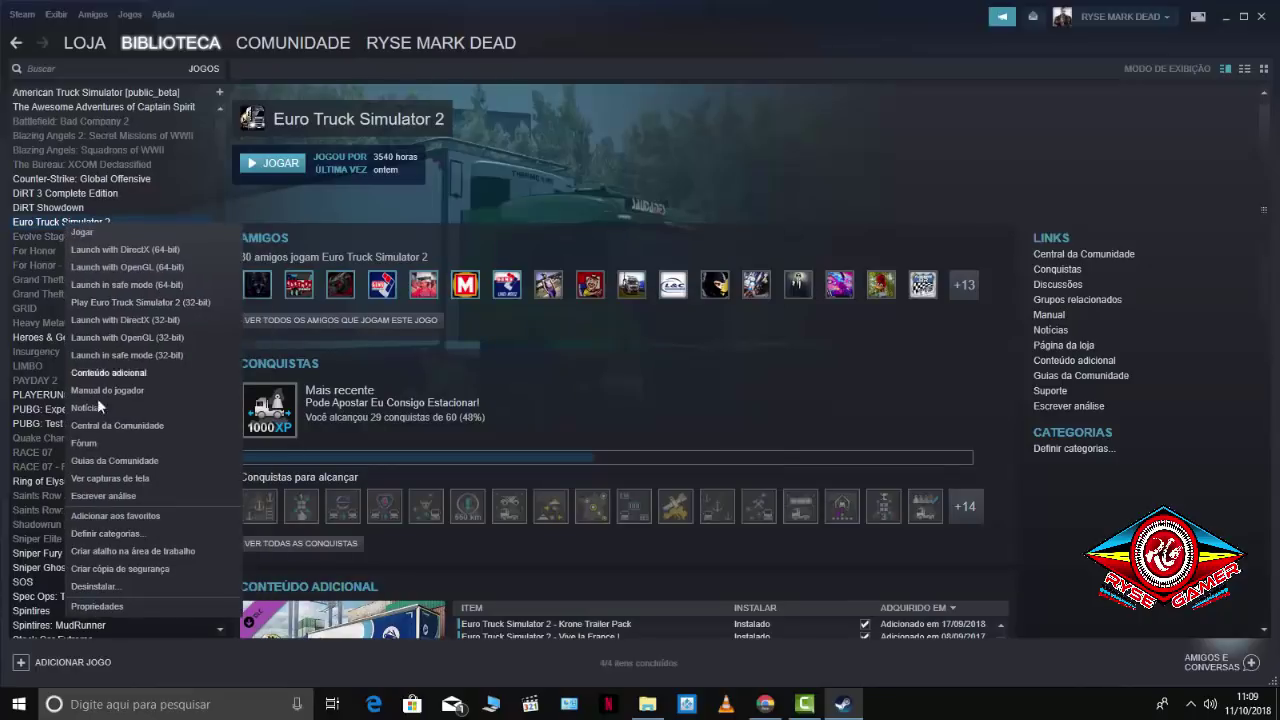
pyautogui.click(112, 605)
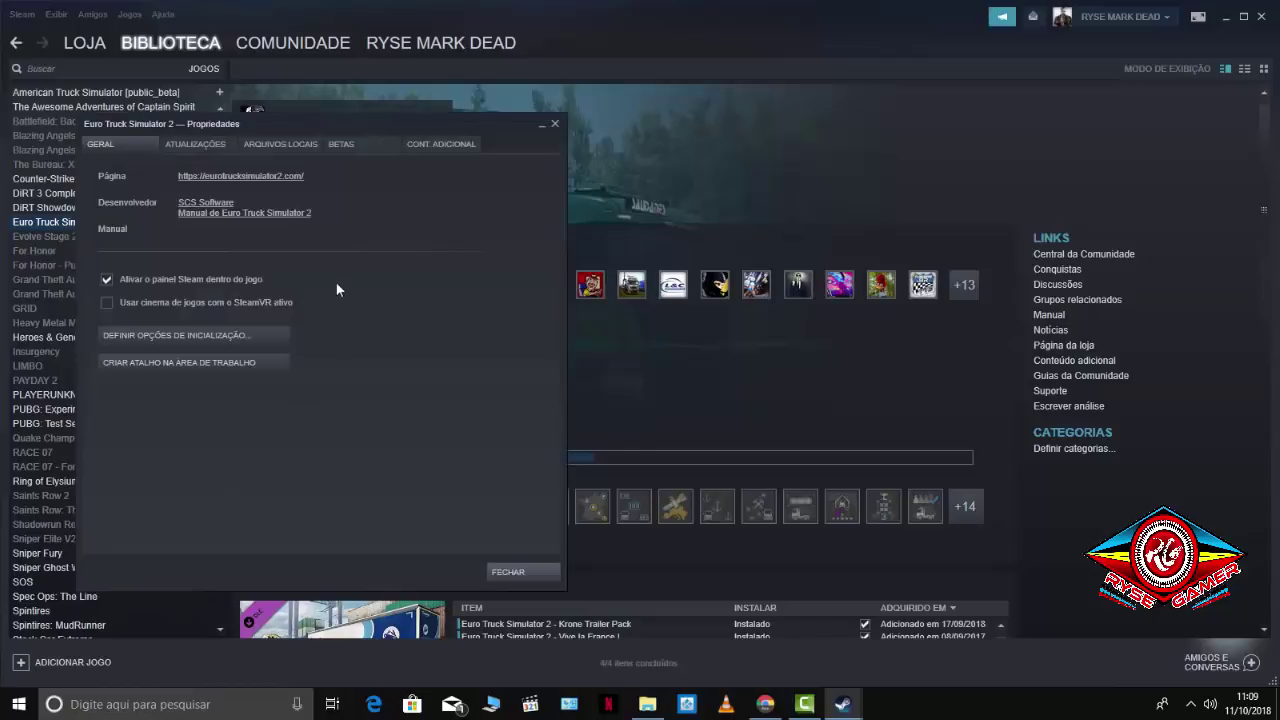
pyautogui.click(302, 145)
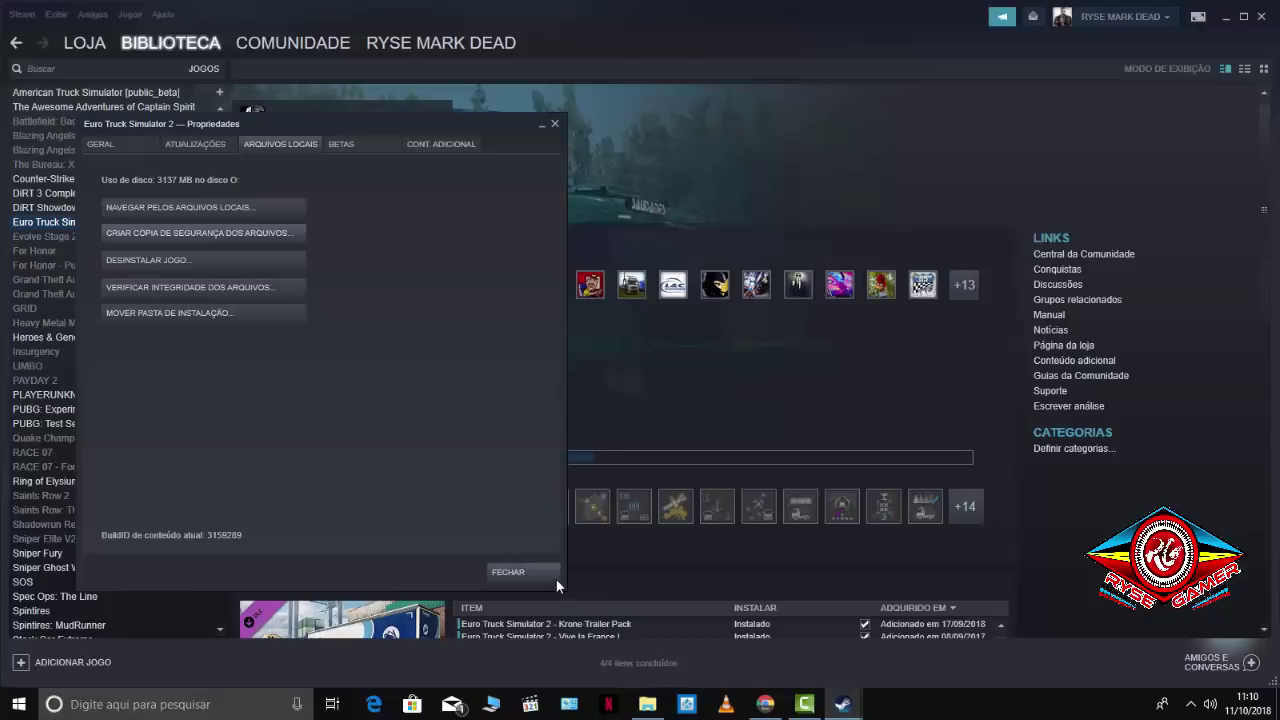
pyautogui.click(508, 571)
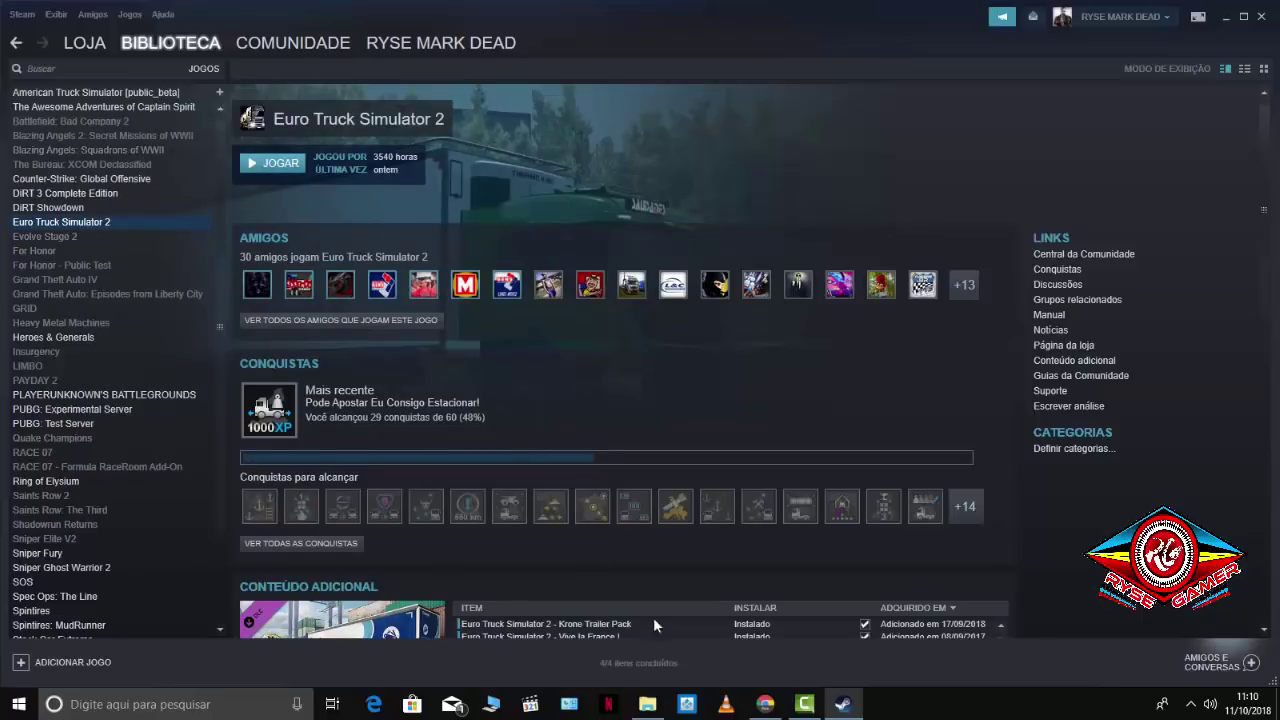
# - Review the mod files in the game's win_x64 folder in File Explorer, and minimize the folder and Steam windows
pyautogui.click(648, 704)
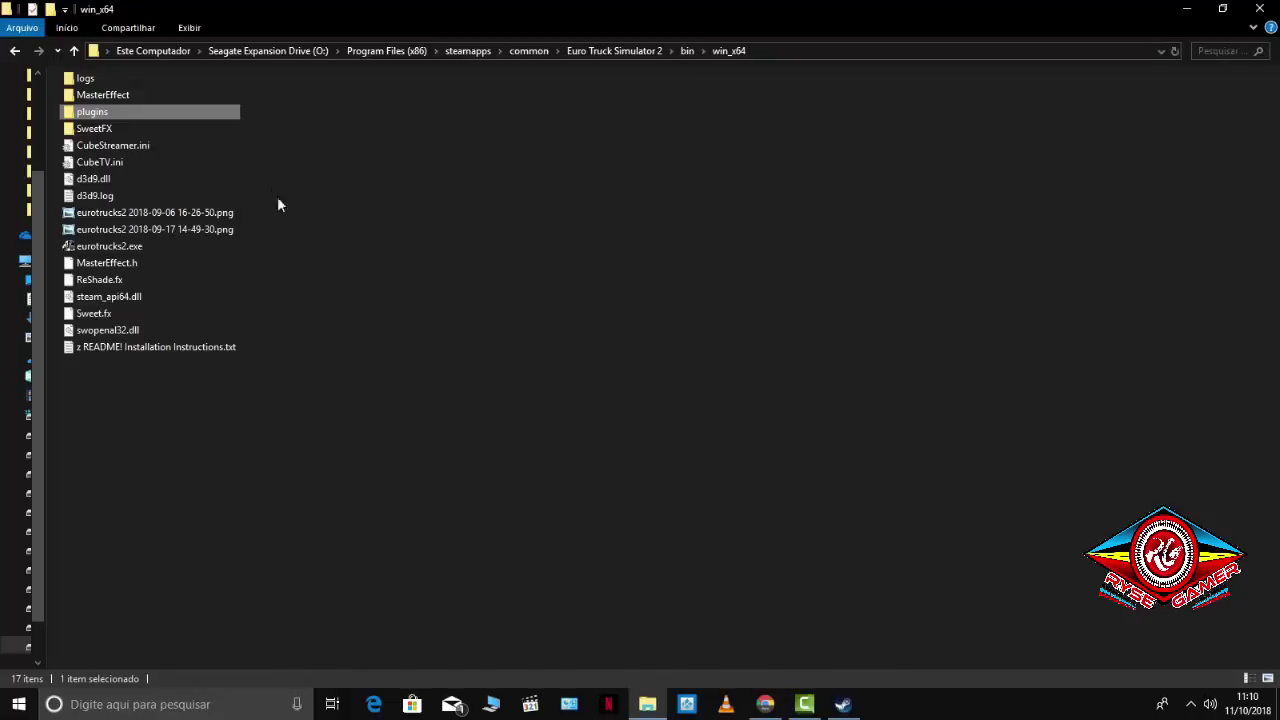
pyautogui.moveTo(176, 183)
pyautogui.click(1186, 9)
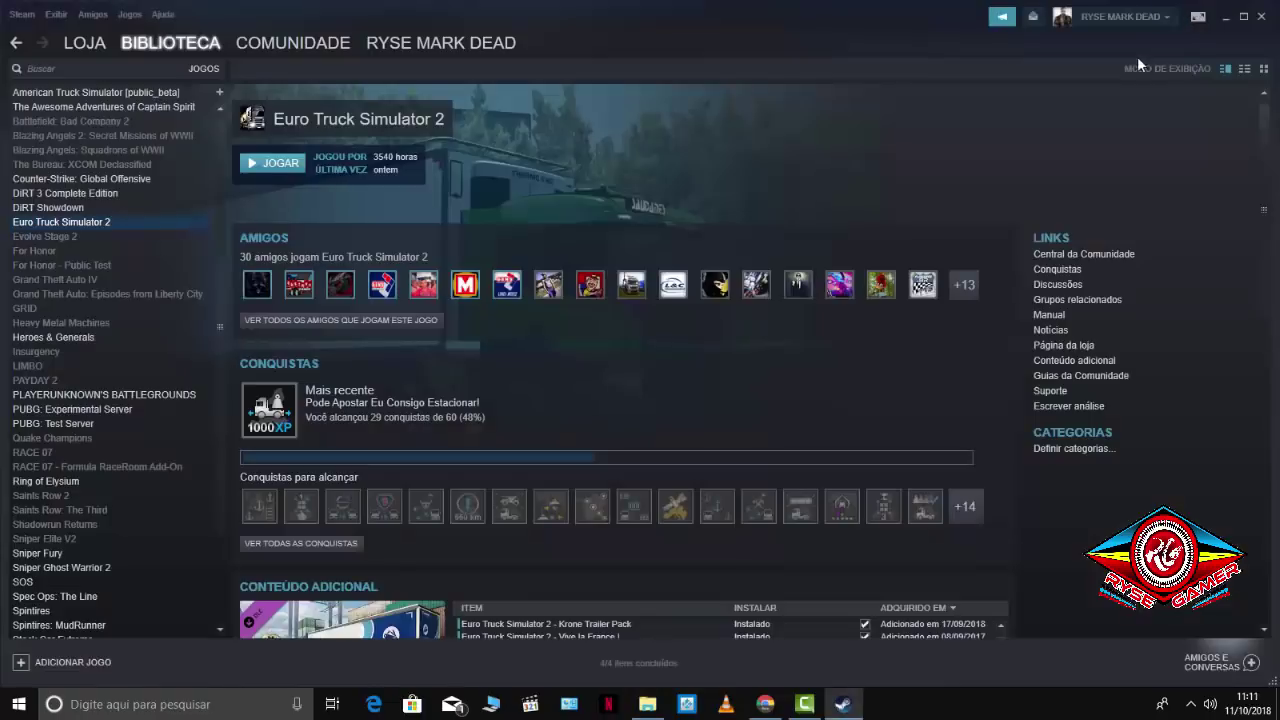
pyautogui.click(1224, 17)
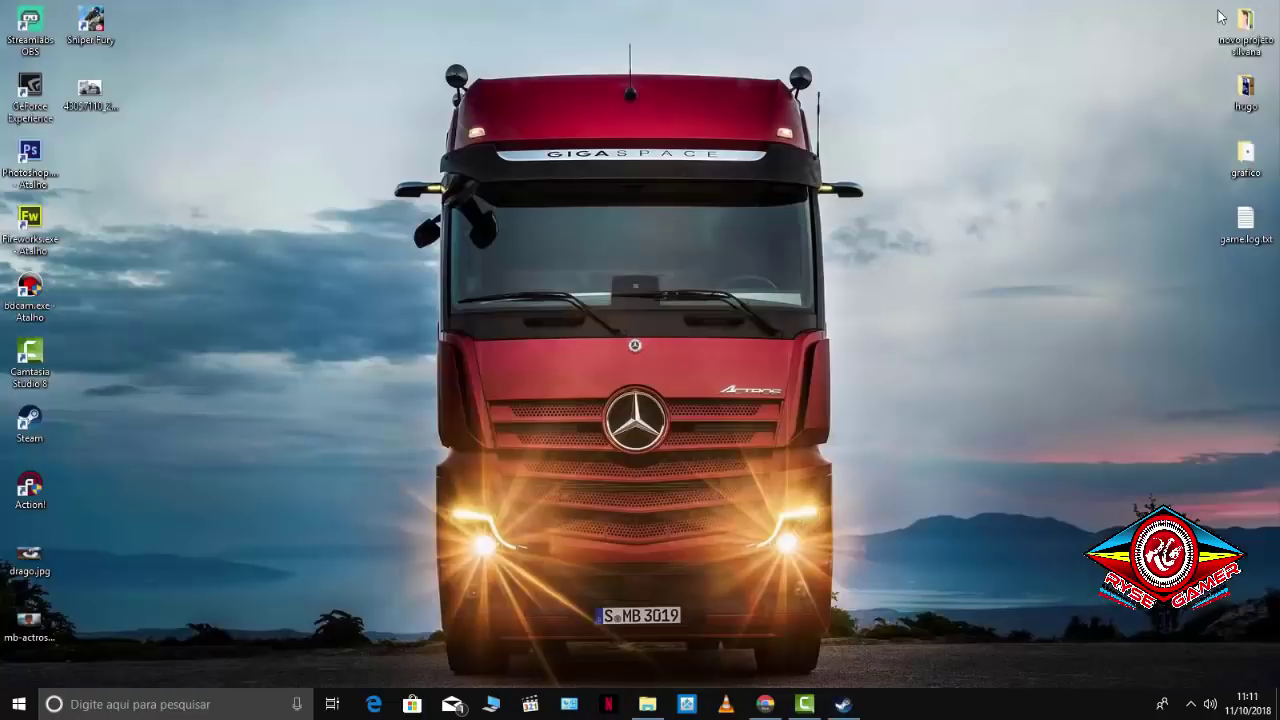
# - Open the win_x64 folder inside the grafico folder on the desktop and select all its files and folders
pyautogui.doubleClick(1245, 155)
pyautogui.doubleClick(168, 113)
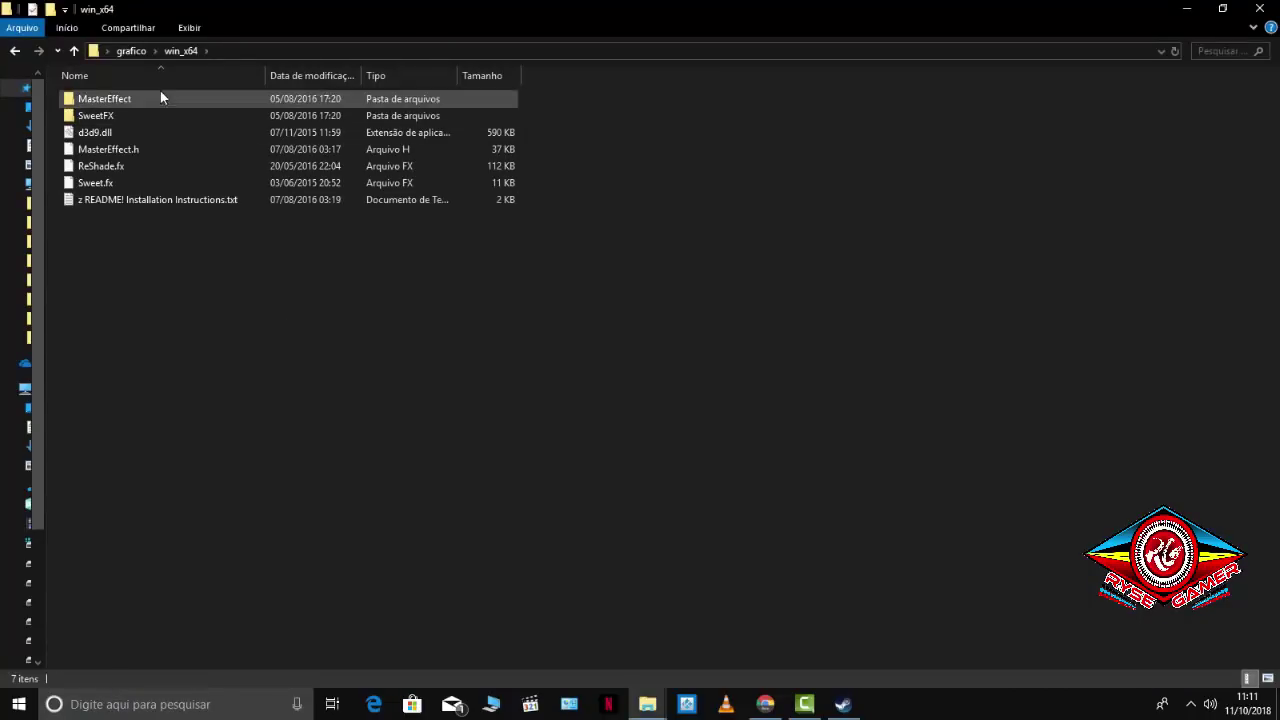
pyautogui.moveTo(186, 261); pyautogui.dragTo(156, 98)
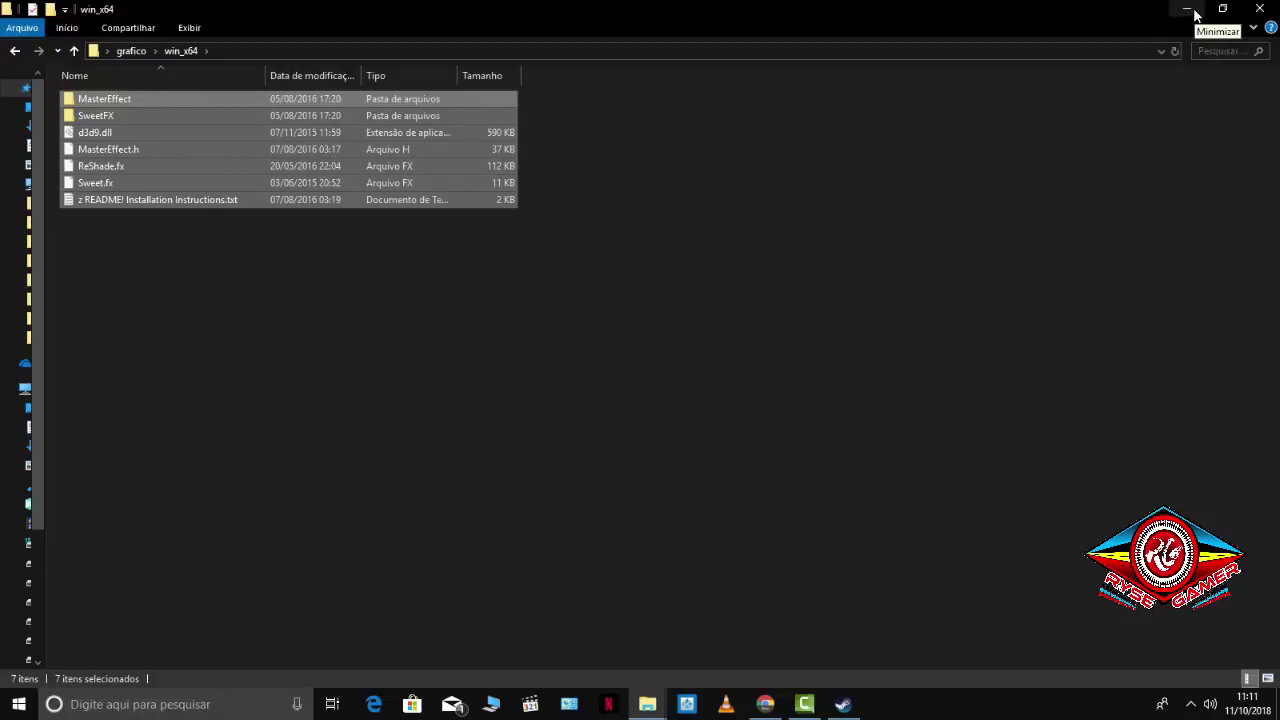
# - Return to Steam, show the local files options of Euro Truck Simulator 2 again, and close its properties
pyautogui.click(844, 704)
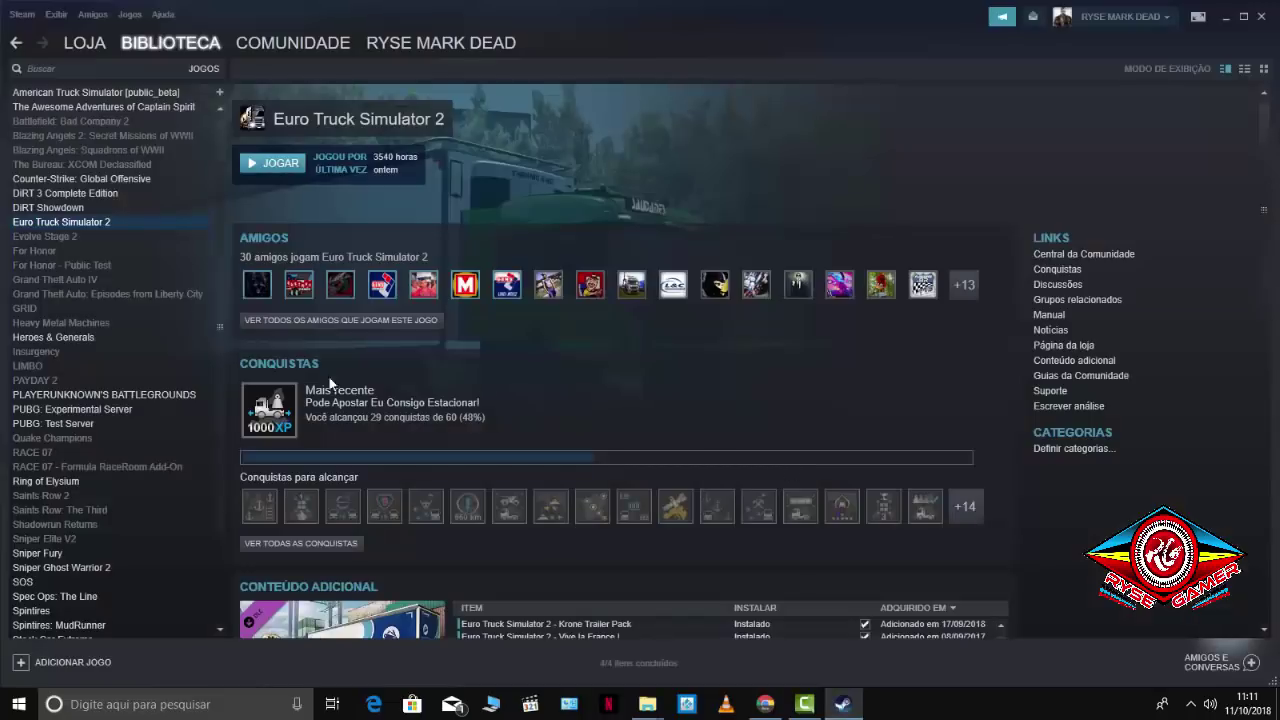
pyautogui.rightClick(82, 220)
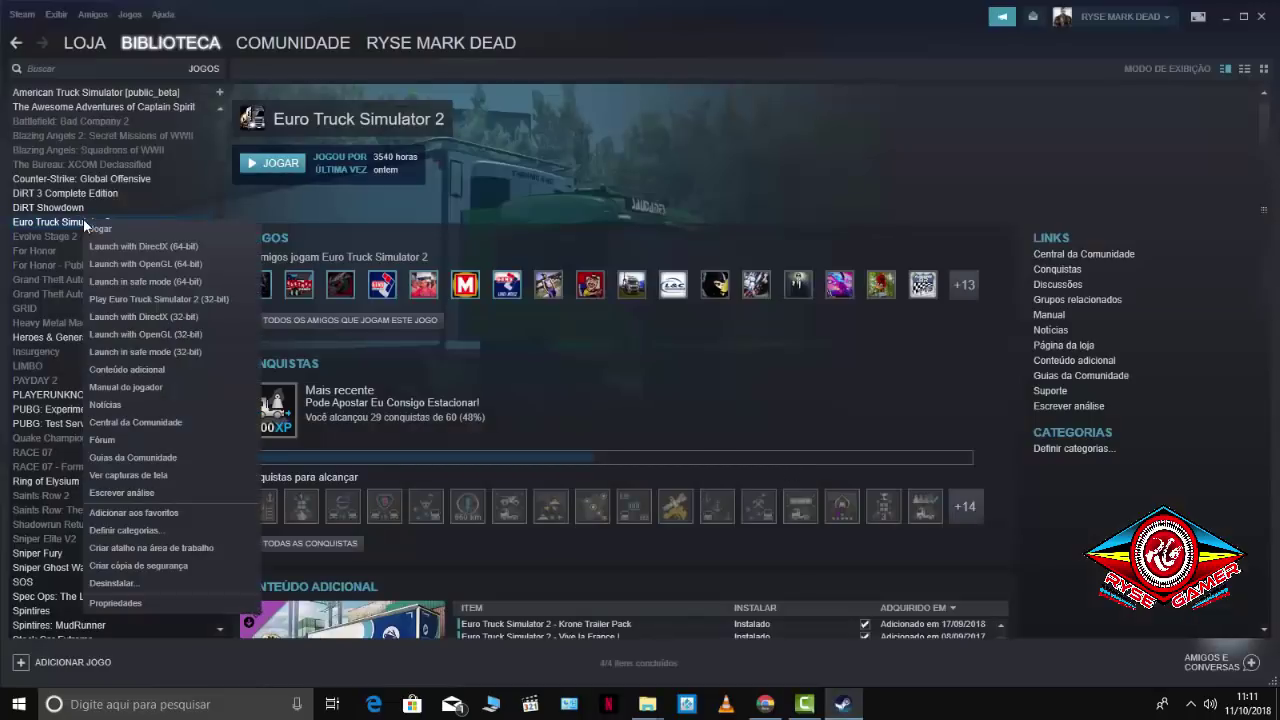
pyautogui.click(130, 604)
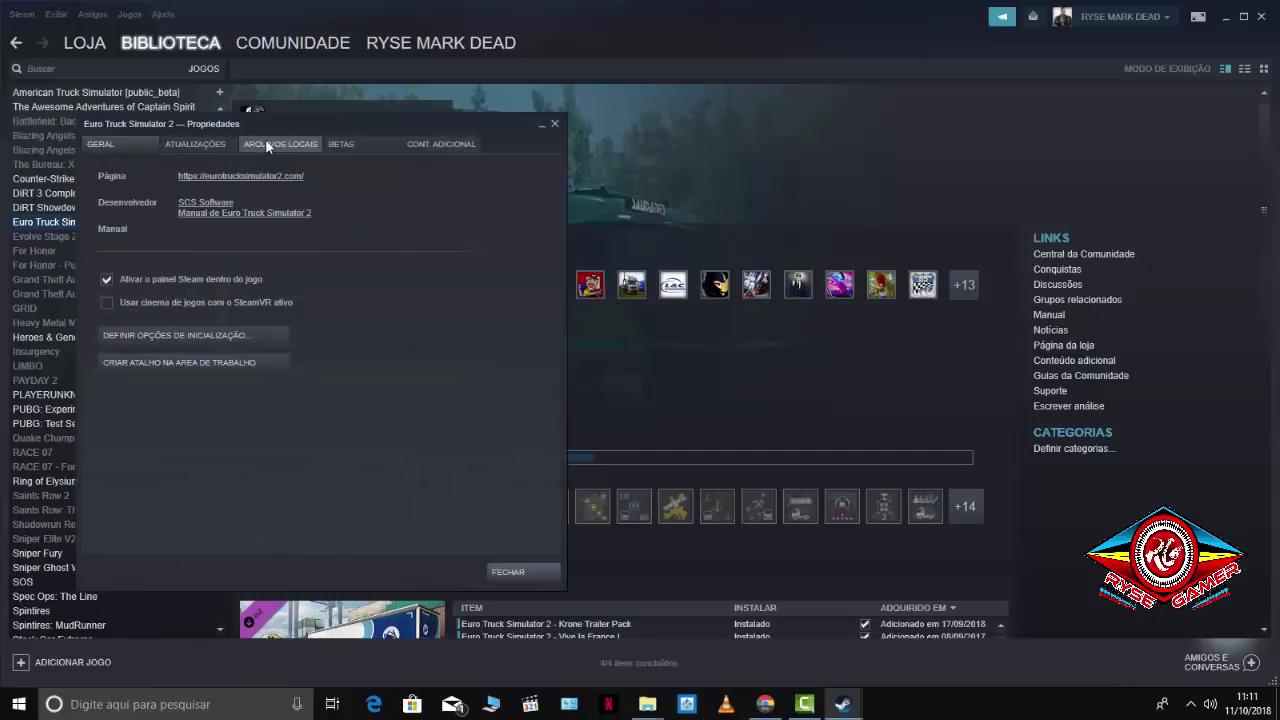
pyautogui.click(262, 142)
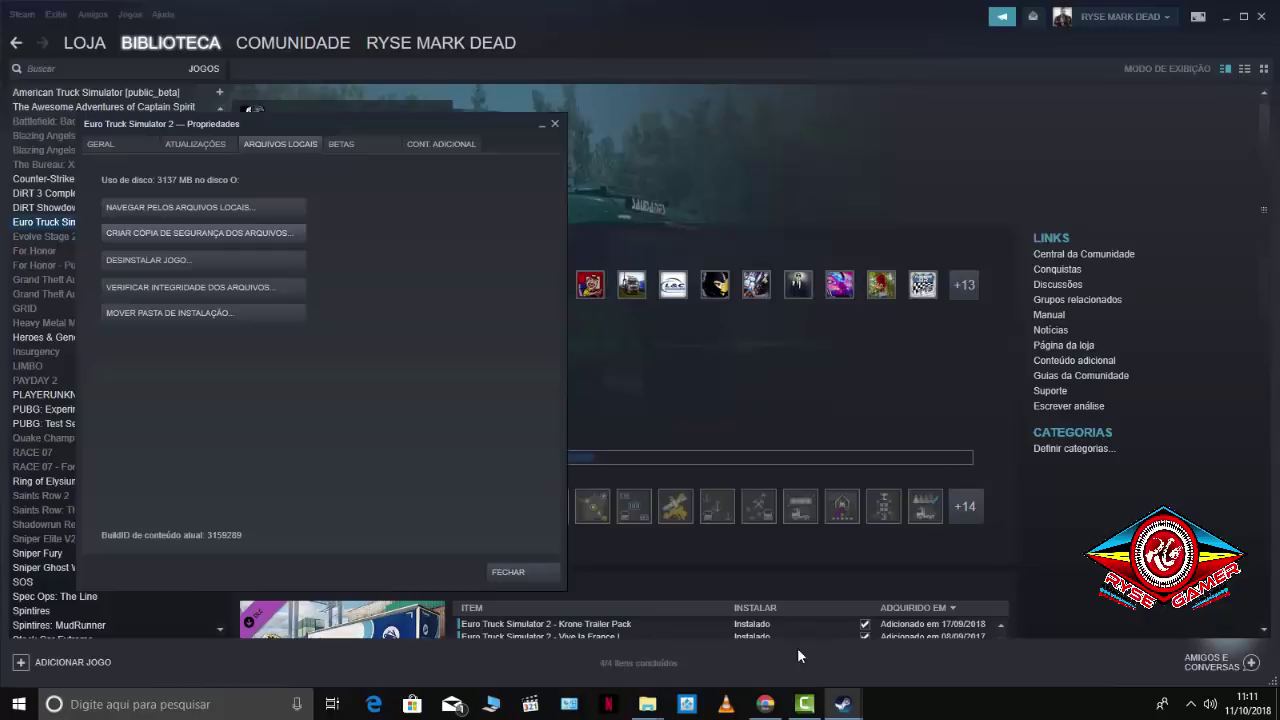
pyautogui.click(517, 572)
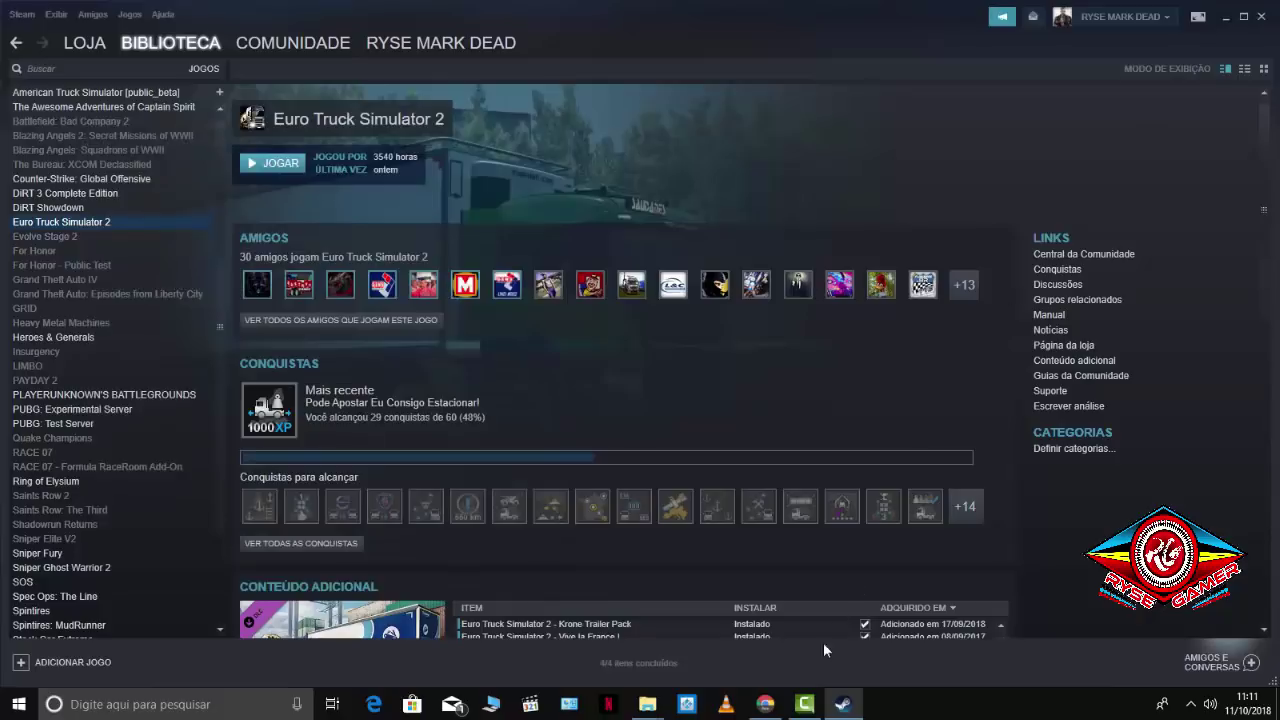
# - Switch to Chrome, view the Realistic Rain & Fog & Thunder Sounds v 3.8 and Realistic Graphics Mod 2.0 pages, and minimize the browser
pyautogui.click(765, 704)
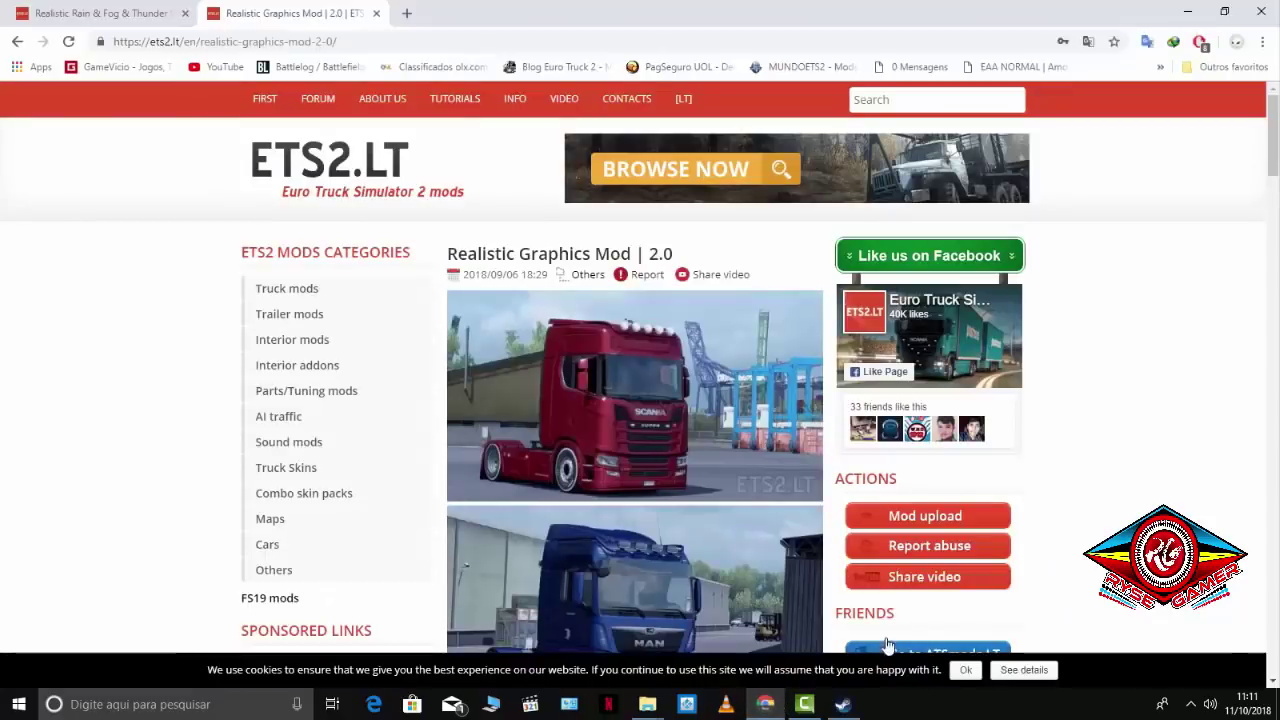
pyautogui.click(60, 12)
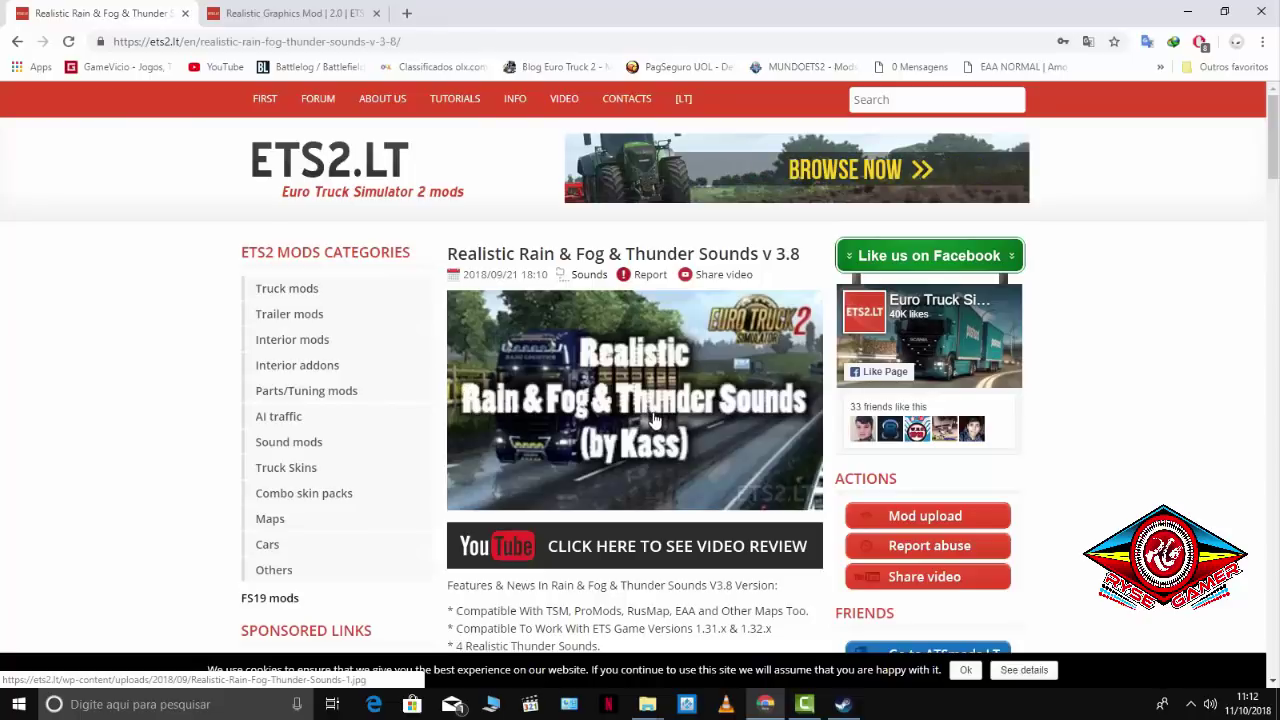
pyautogui.click(337, 14)
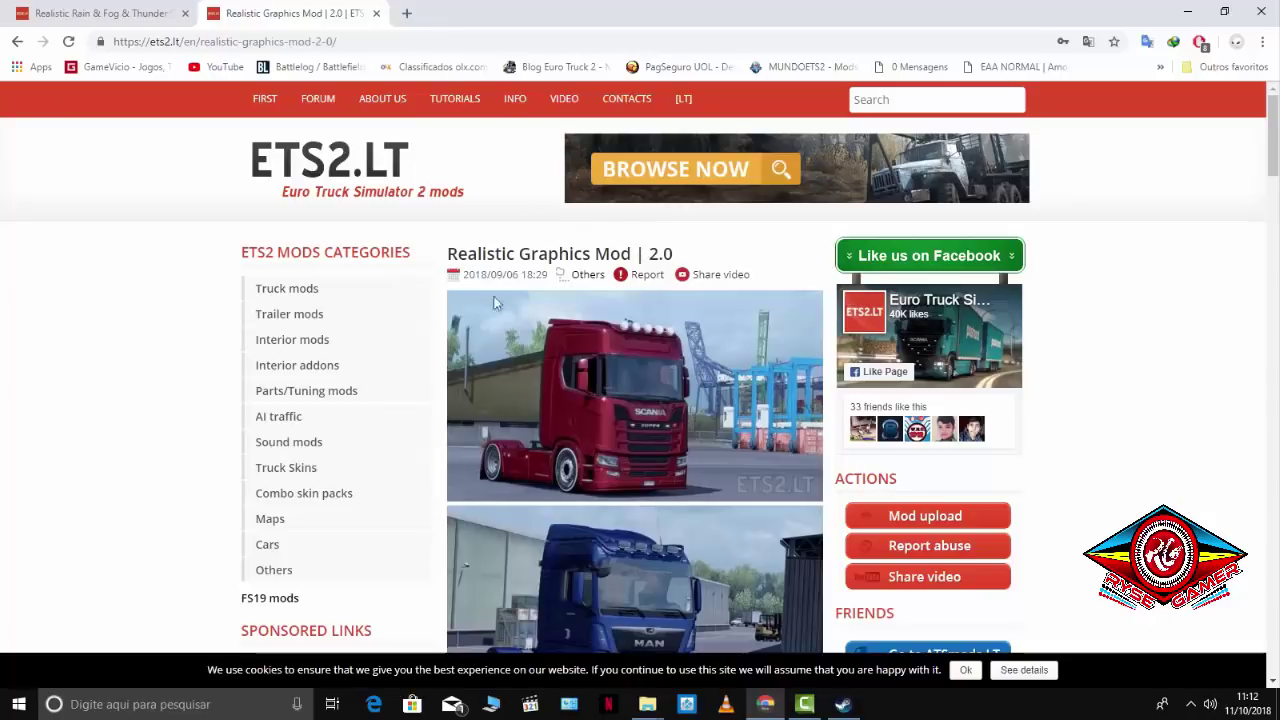
pyautogui.scroll(-2, 505, 245)
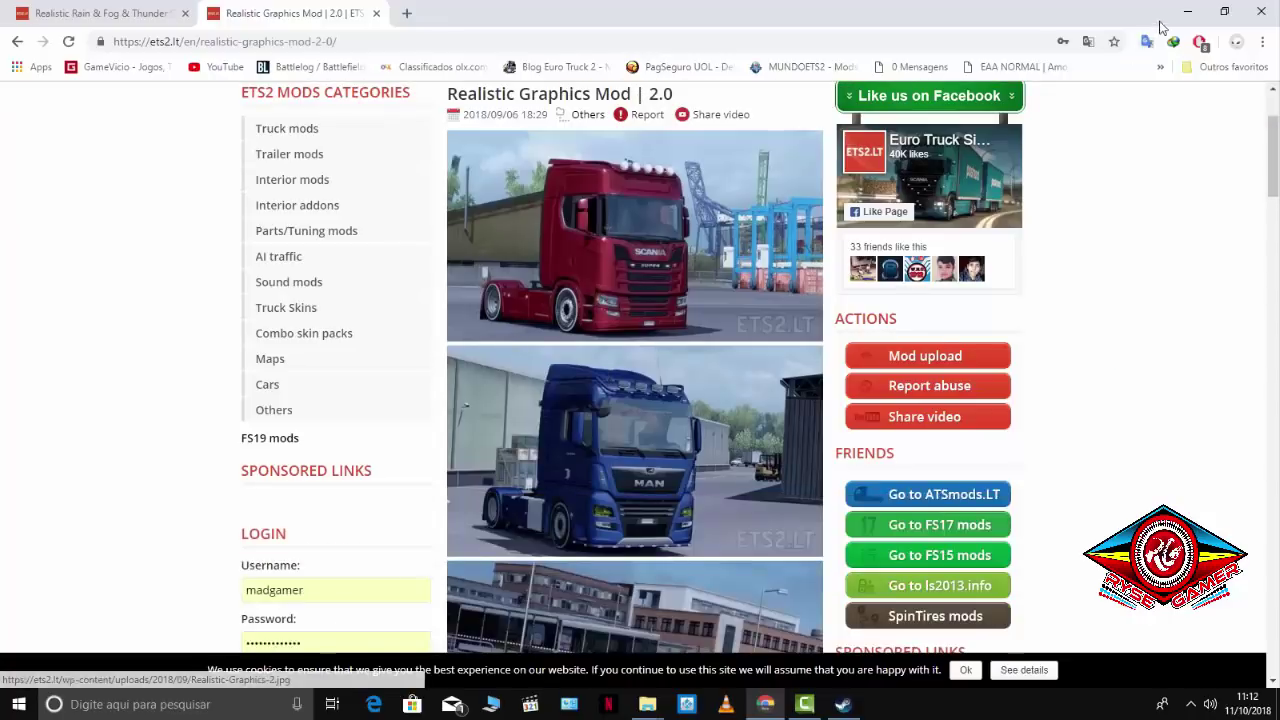
pyautogui.click(1187, 11)
# - Minimize Steam and the mod's win_x64 folder window, and open the grafico folder from the desktop
pyautogui.click(1205, 12)
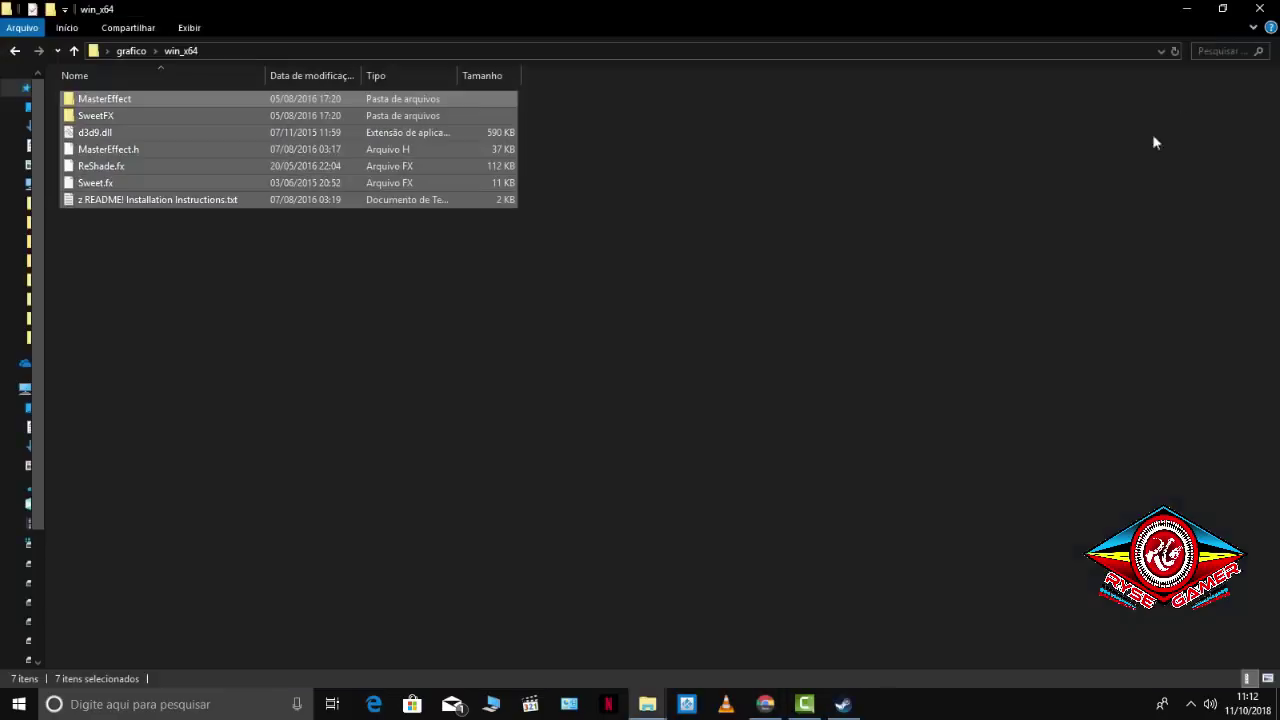
pyautogui.click(1186, 8)
pyautogui.doubleClick(1246, 158)
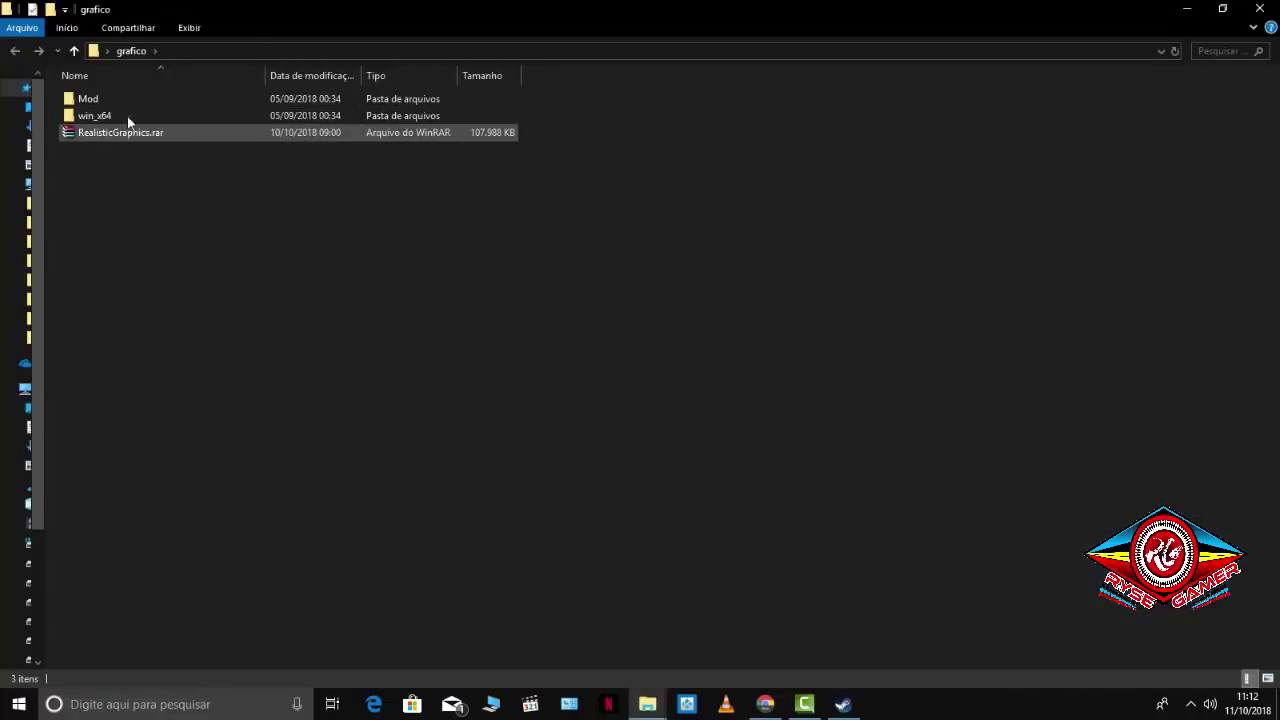
# - View the contents of the Mod folder inside grafico, and open the win_x64 folder beside it
pyautogui.doubleClick(119, 101)
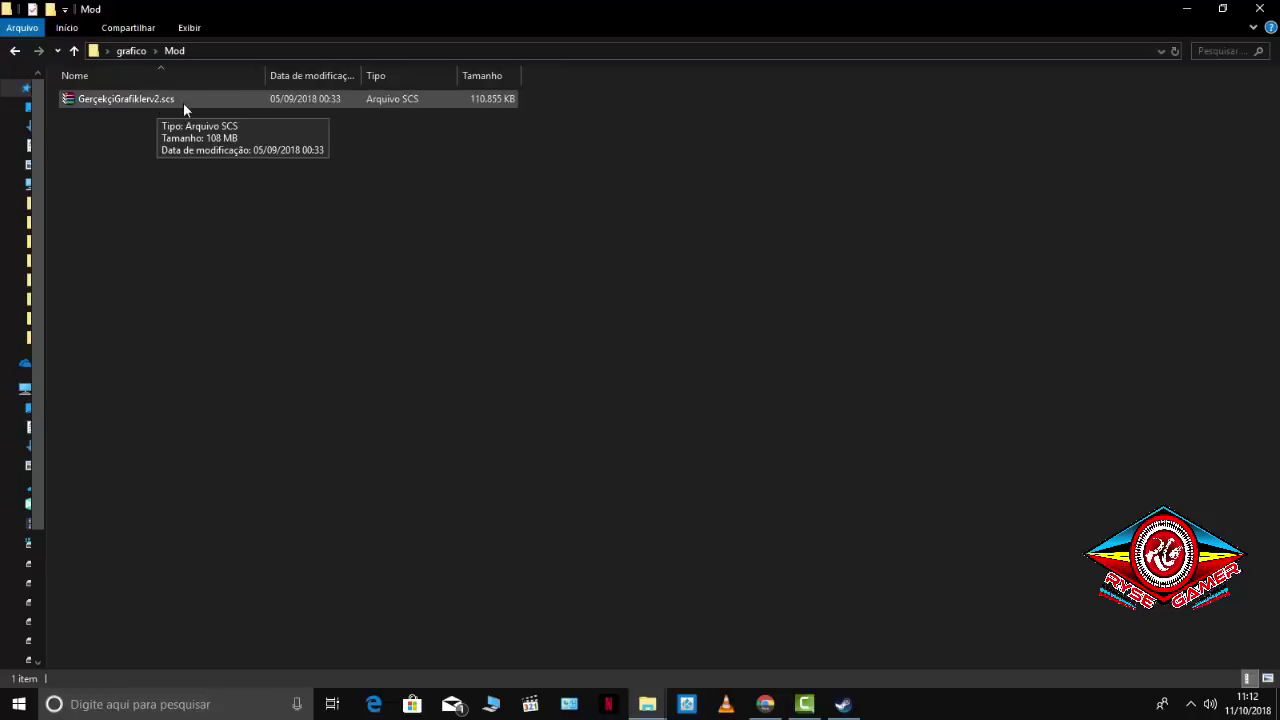
pyautogui.click(74, 51)
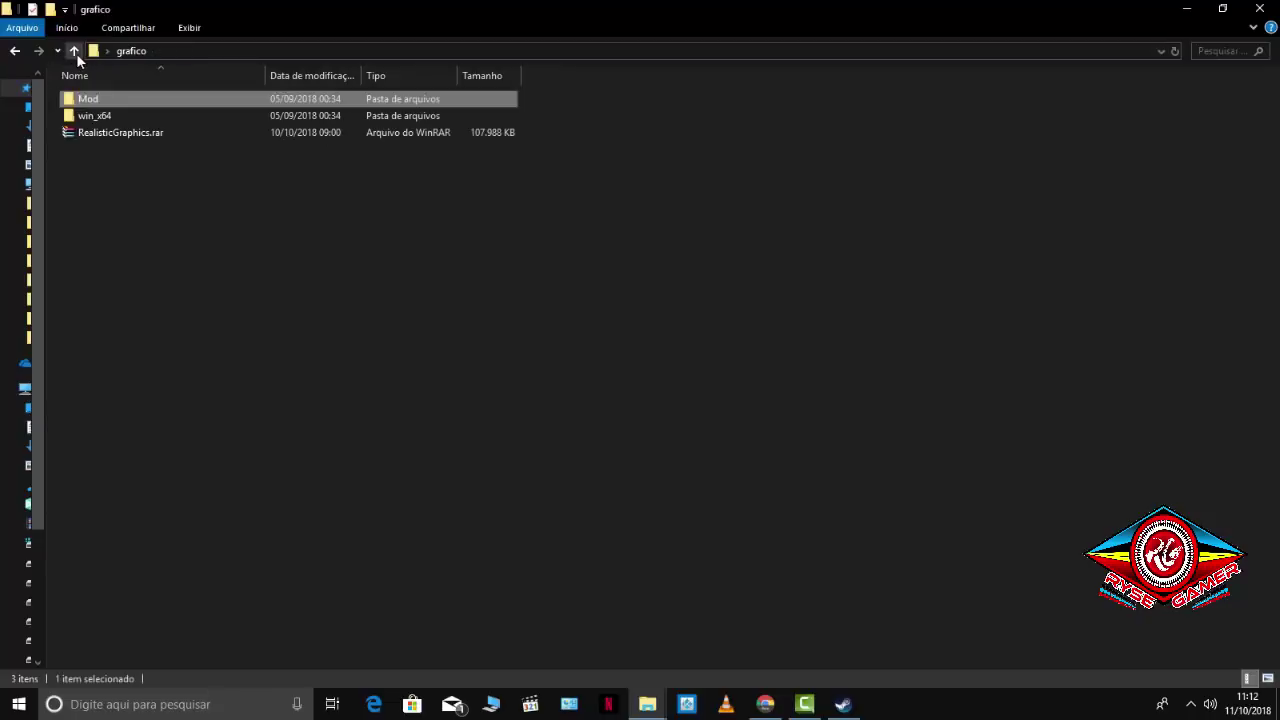
pyautogui.doubleClick(114, 115)
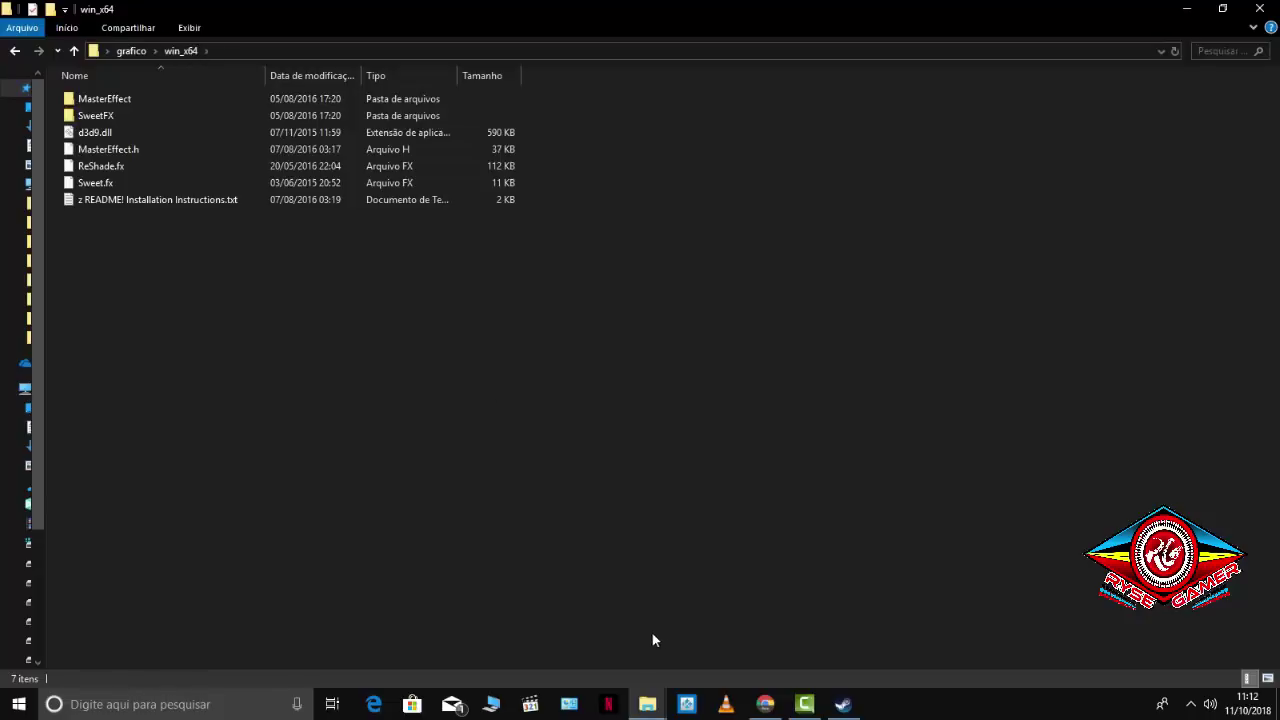
# - Switch to the open folder window showing the Euro Truck Simulator 2 installation's bin\win_x64 folder
pyautogui.moveTo(649, 706)
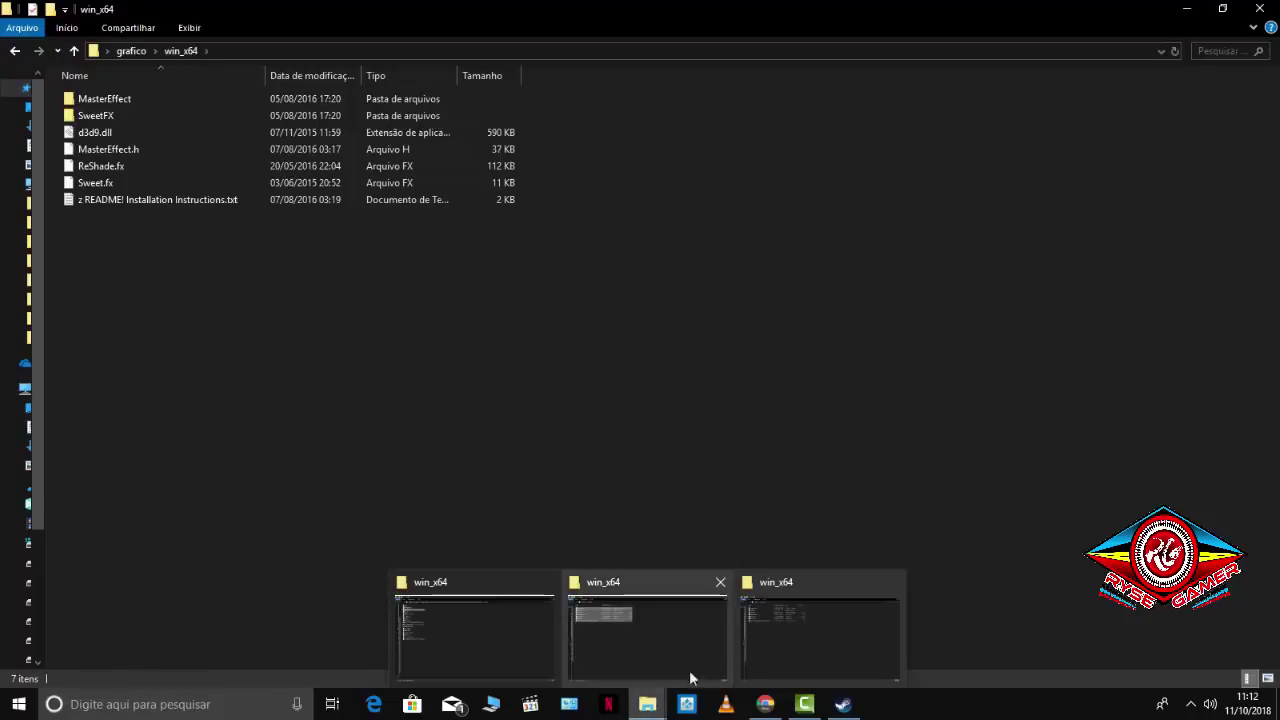
pyautogui.click(780, 639)
pyautogui.moveTo(648, 706)
pyautogui.click(454, 620)
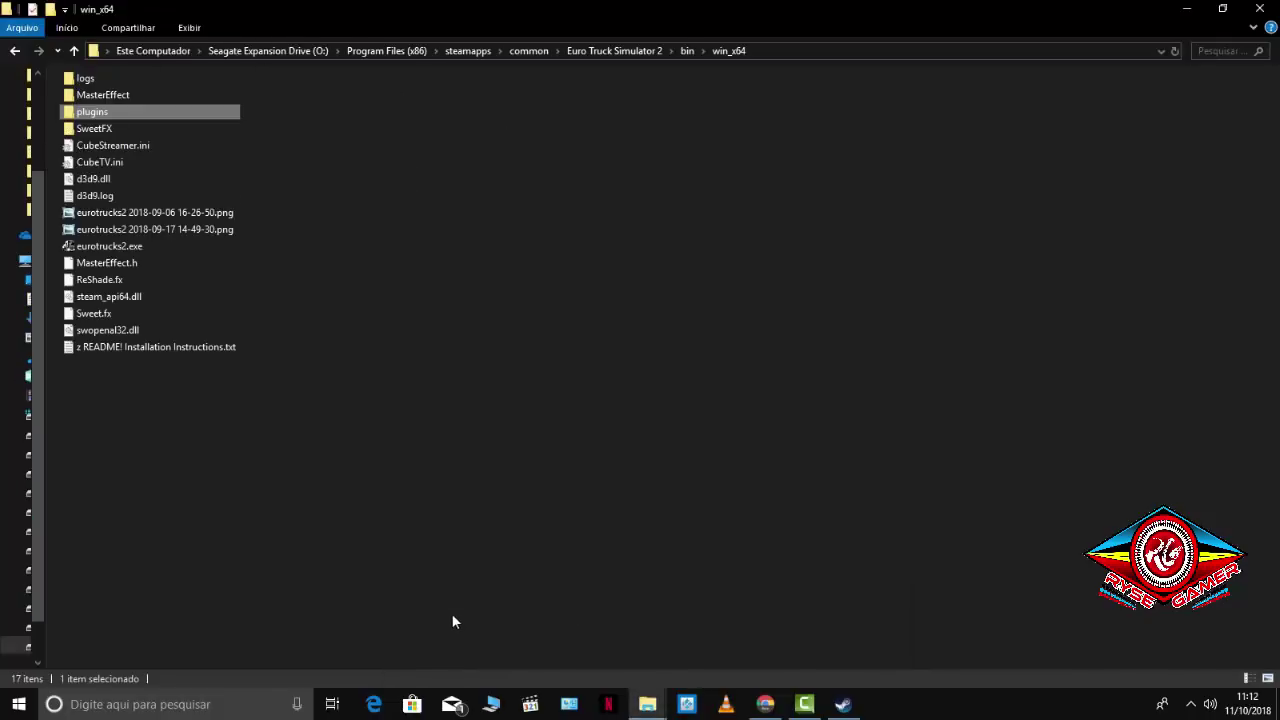
# - Go back up through the Euro Truck Simulator 2, common, steamapps and Program Files (x86) folders to the root of the Seagate Expansion Drive
pyautogui.click(73, 50)
pyautogui.click(69, 49)
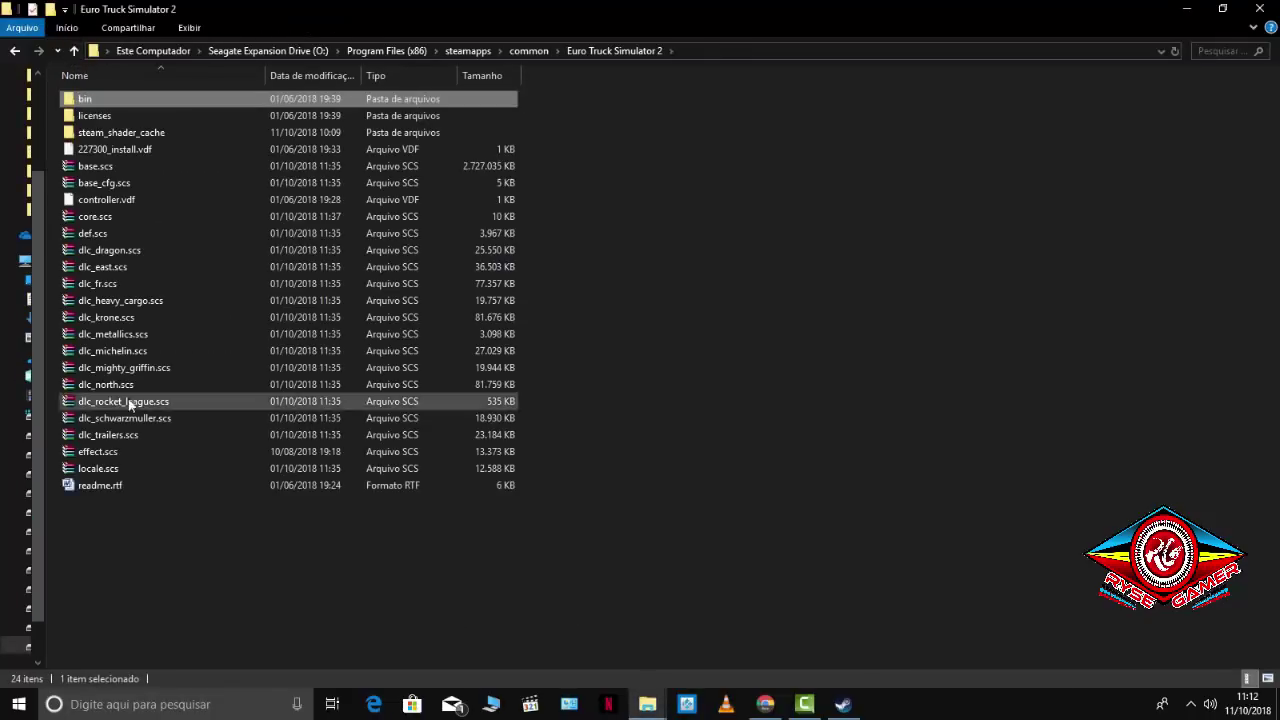
pyautogui.click(76, 51)
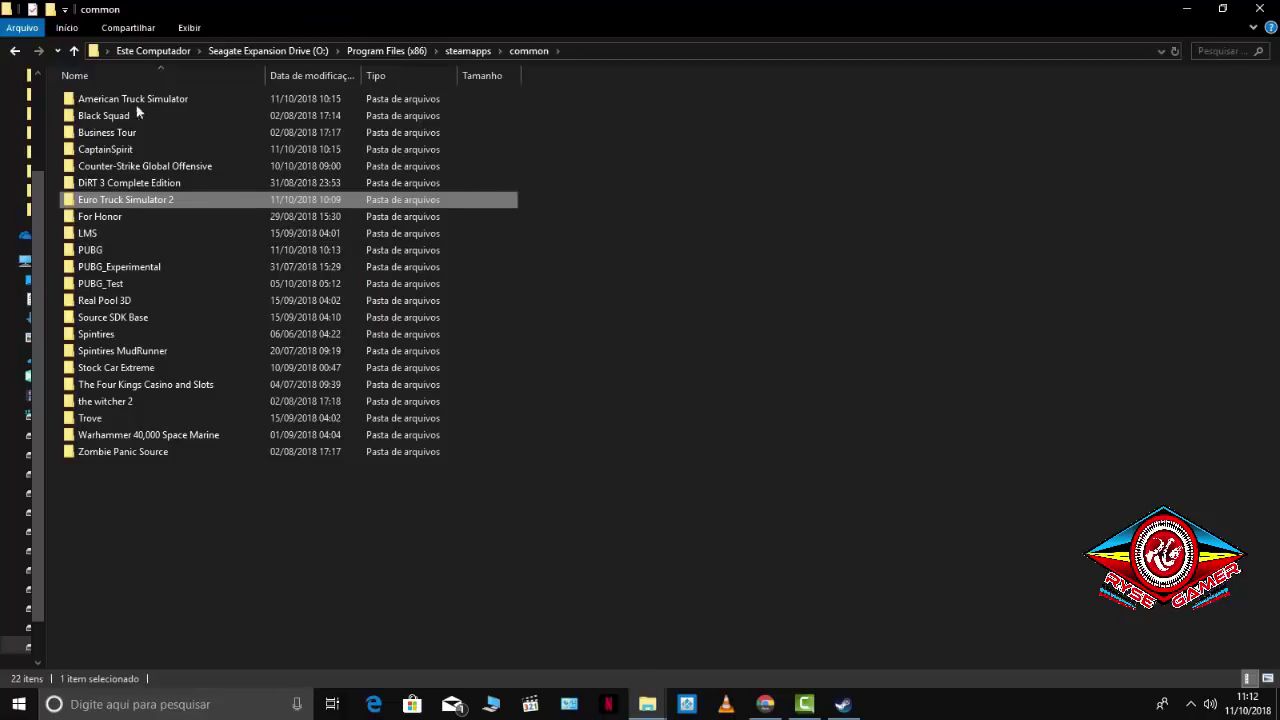
pyautogui.click(74, 50)
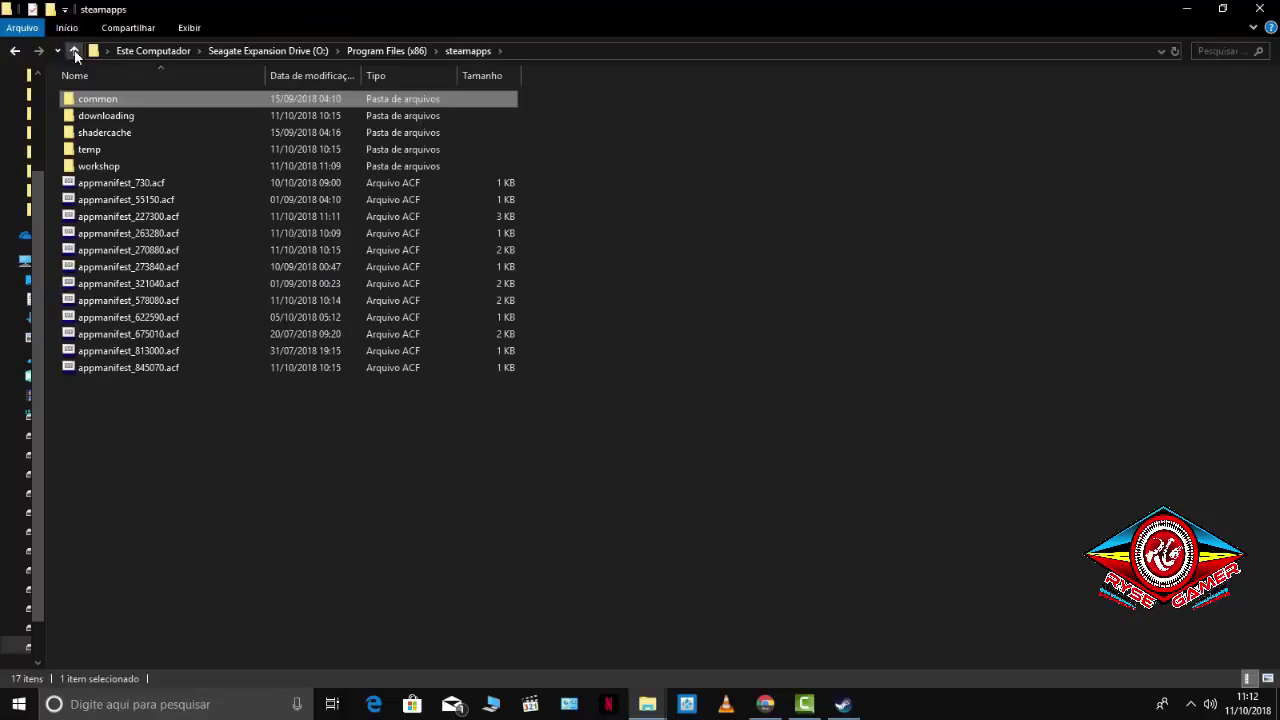
pyautogui.click(74, 51)
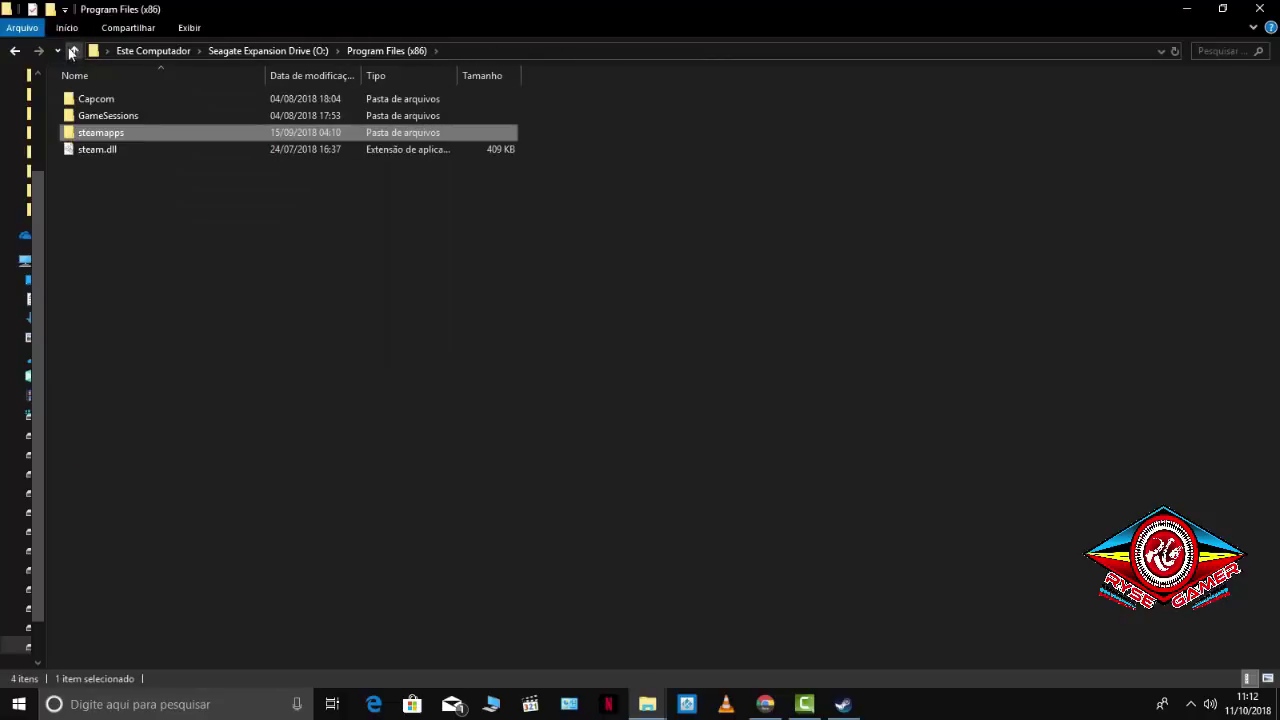
pyautogui.click(73, 51)
pyautogui.doubleClick(131, 133)
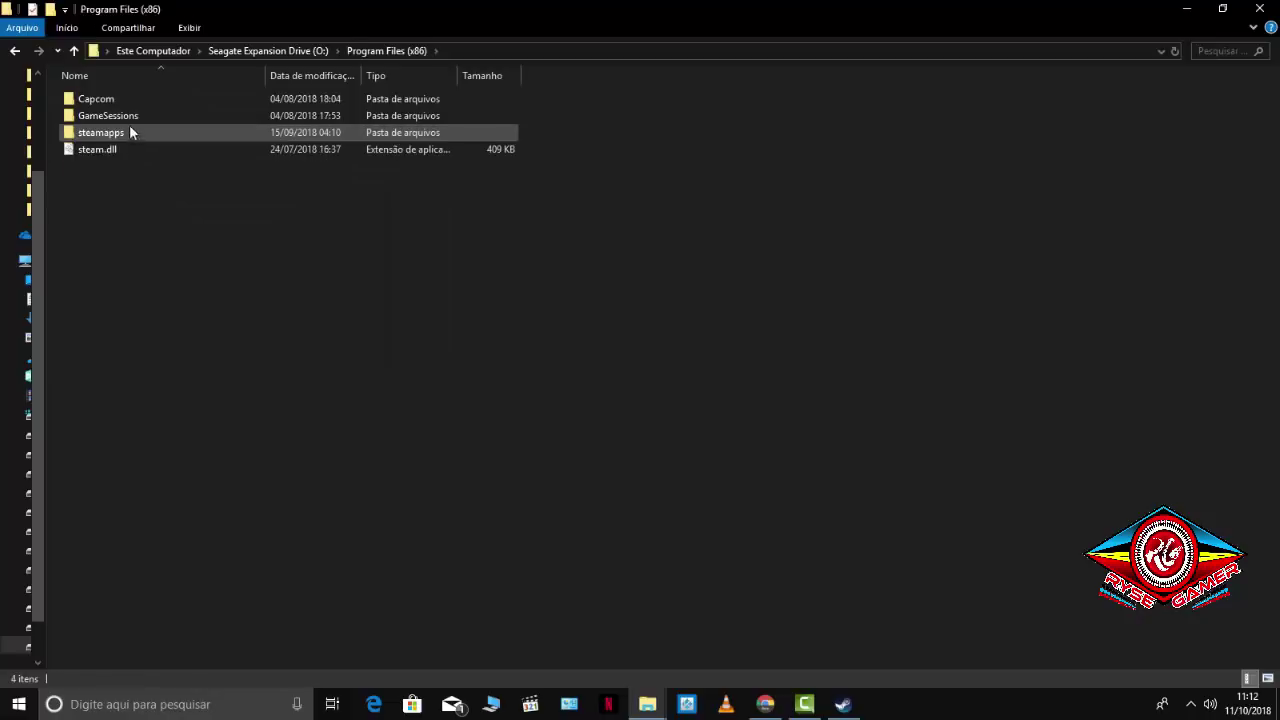
pyautogui.click(74, 50)
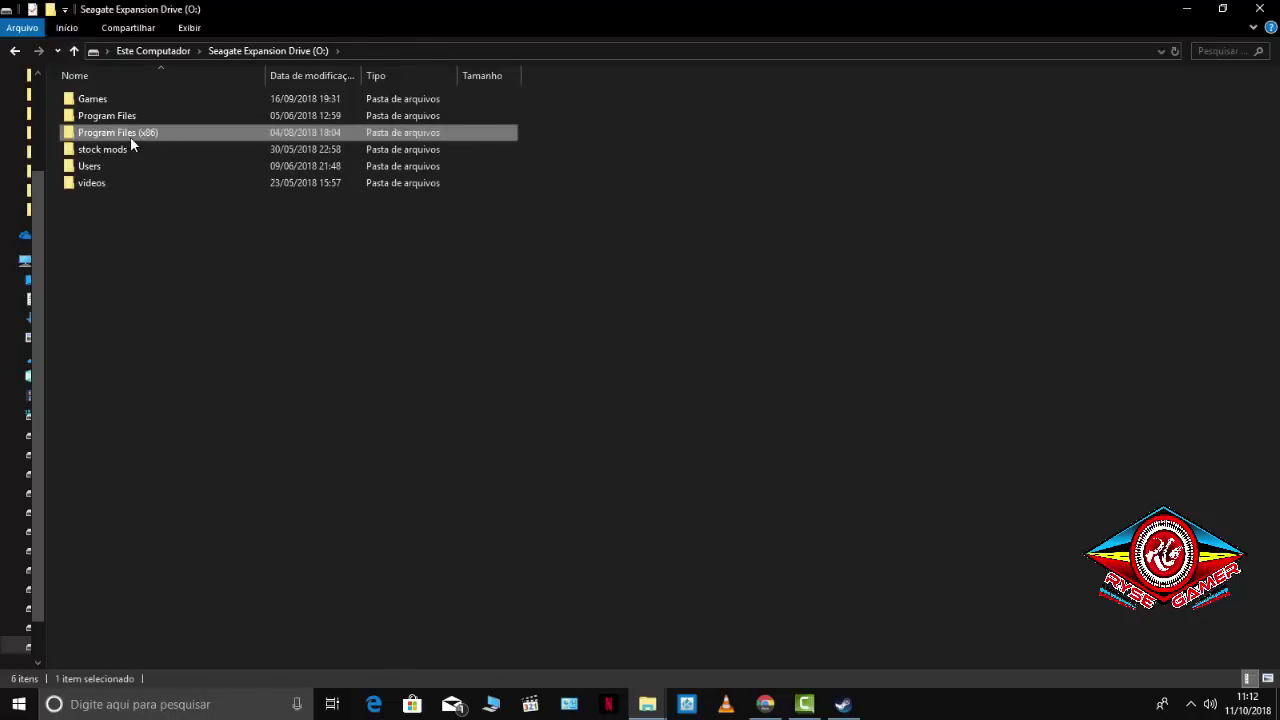
# - Browse through Program Files (x86), steamapps, common, Euro Truck Simulator 2 and bin to the game's win_x64 folder, and close the folder windows
pyautogui.doubleClick(131, 136)
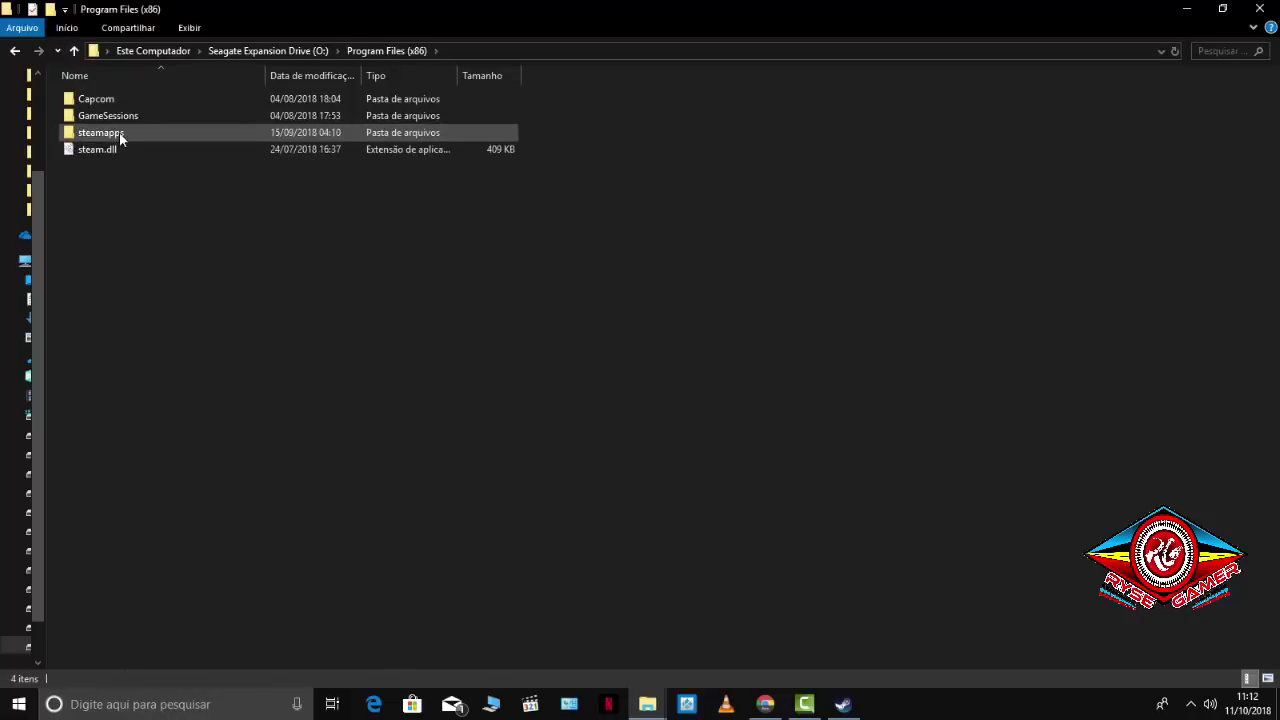
pyautogui.doubleClick(119, 132)
pyautogui.click(119, 100)
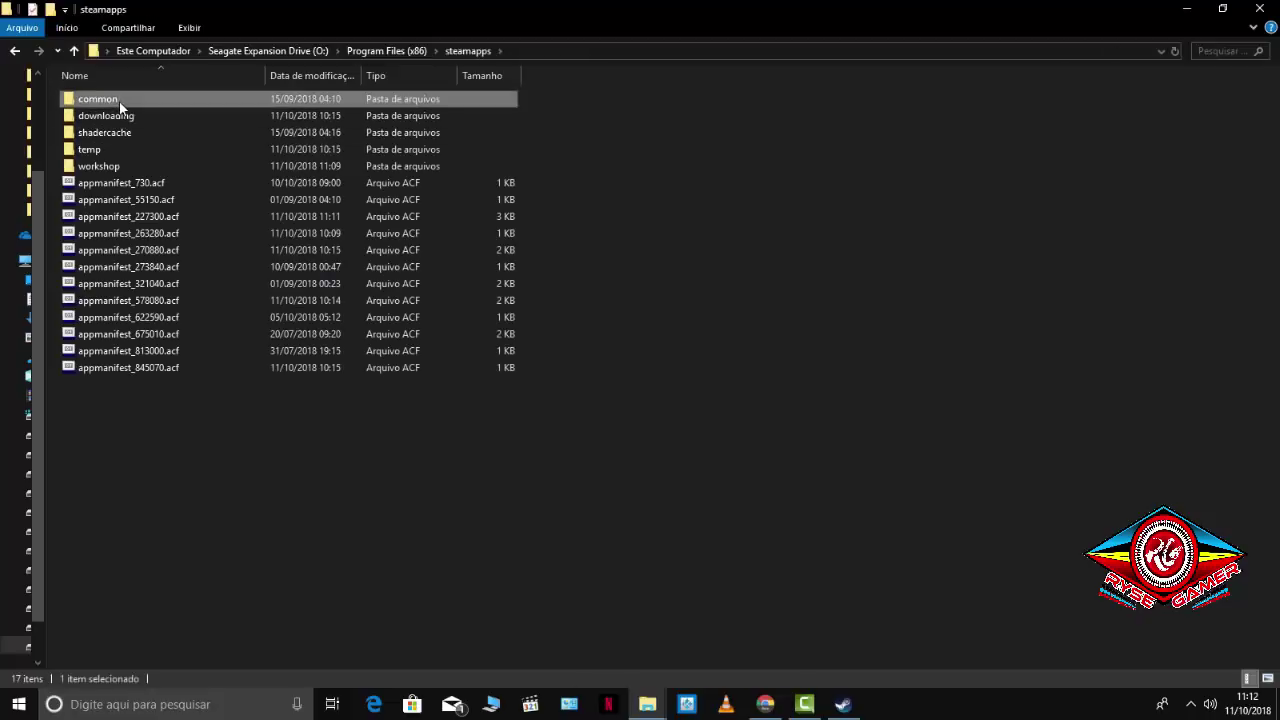
pyautogui.doubleClick(119, 100)
pyautogui.doubleClick(159, 200)
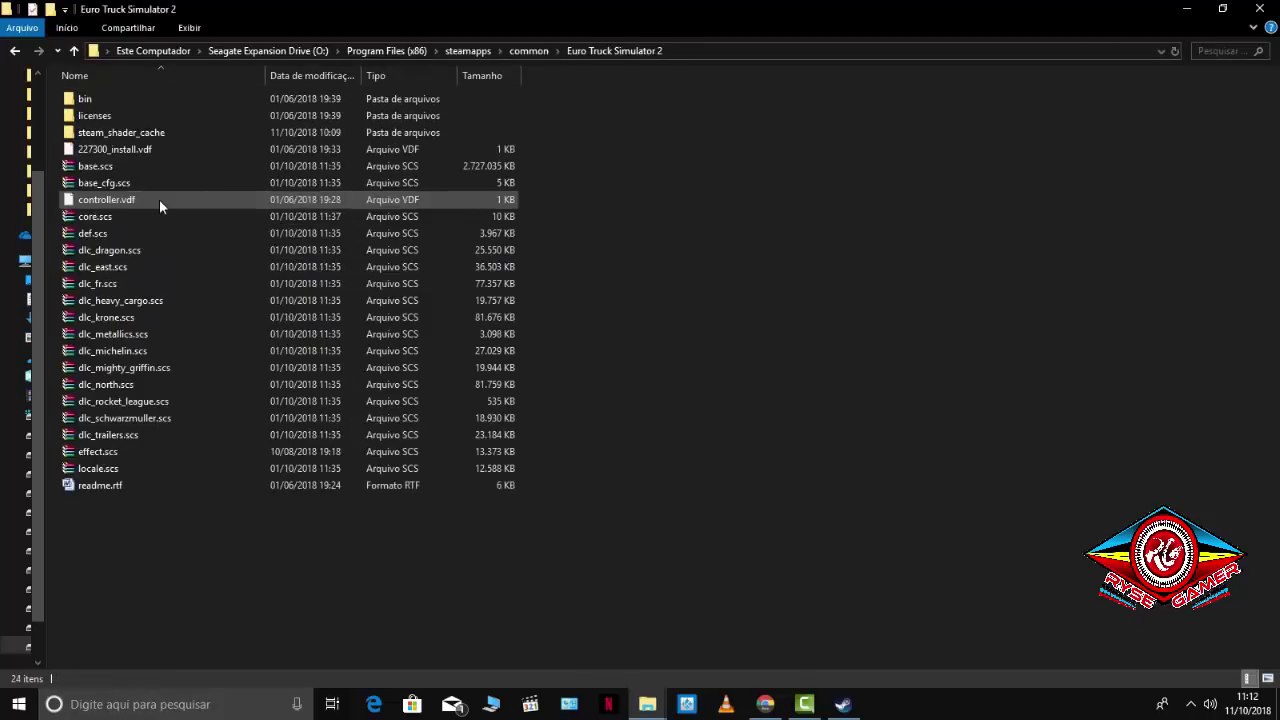
pyautogui.doubleClick(131, 99)
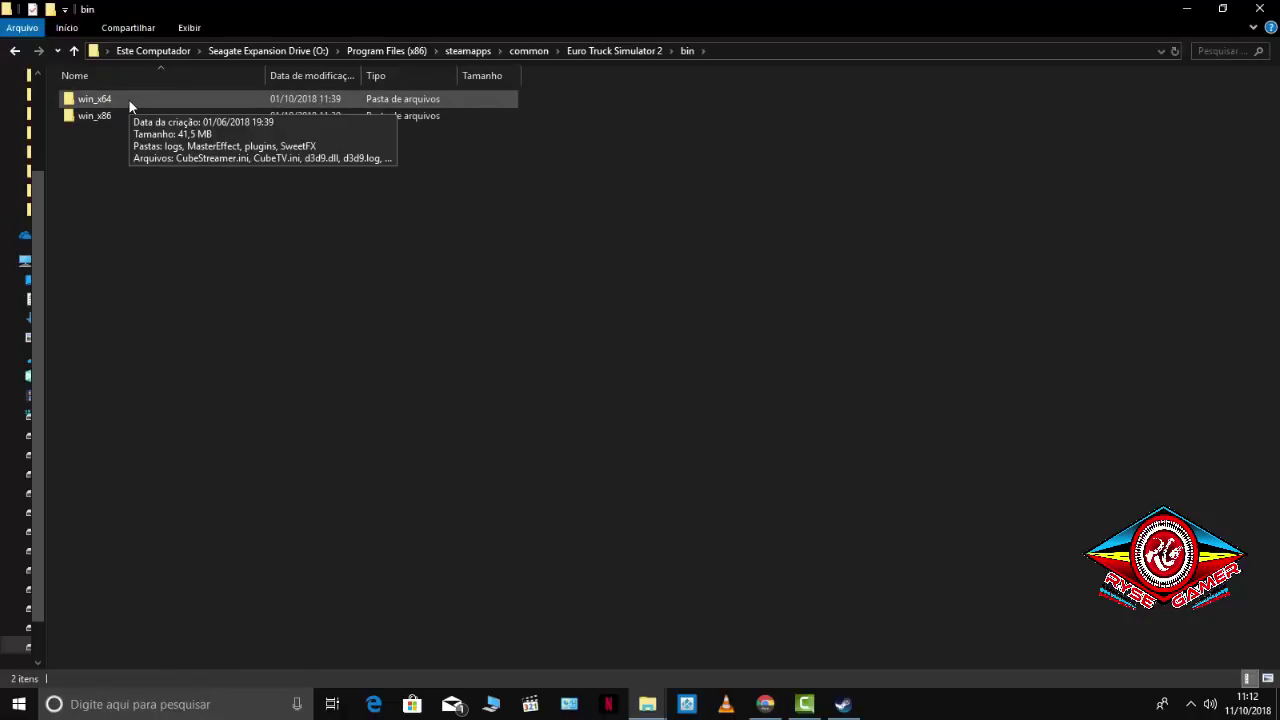
pyautogui.doubleClick(129, 101)
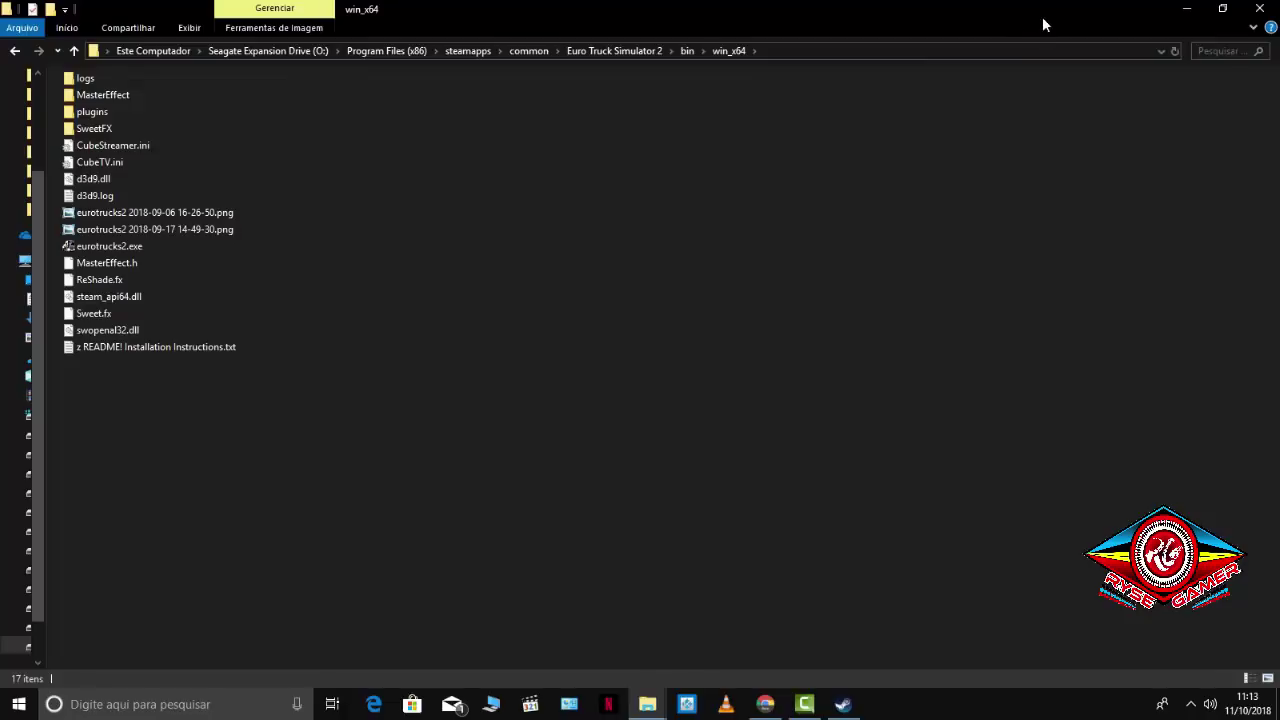
pyautogui.click(1256, 10)
pyautogui.click(1250, 10)
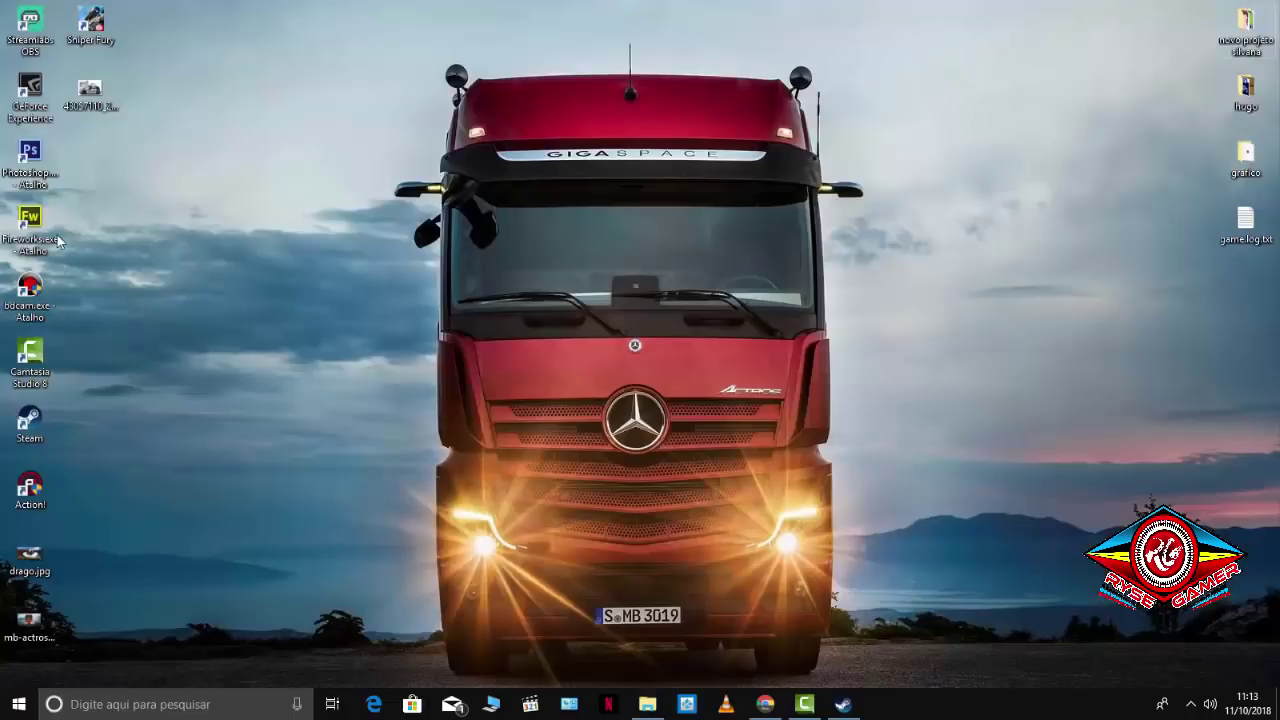